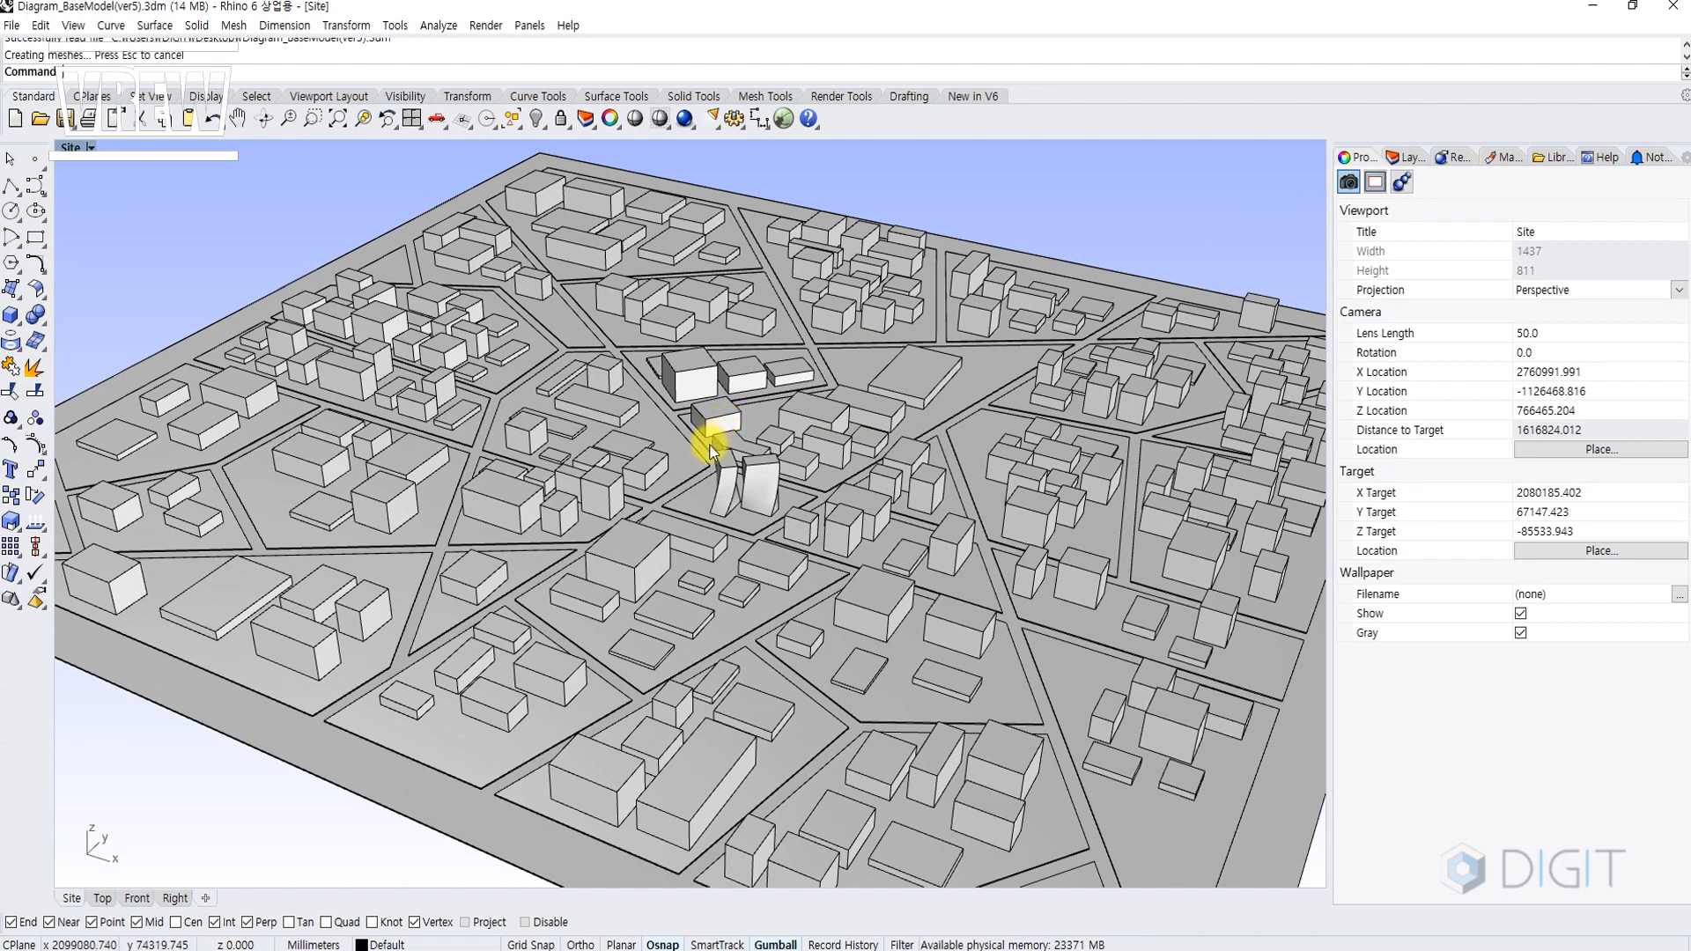
Switch to File Explorer and open the reference image stored in the Desktop folder.
click(722, 436)
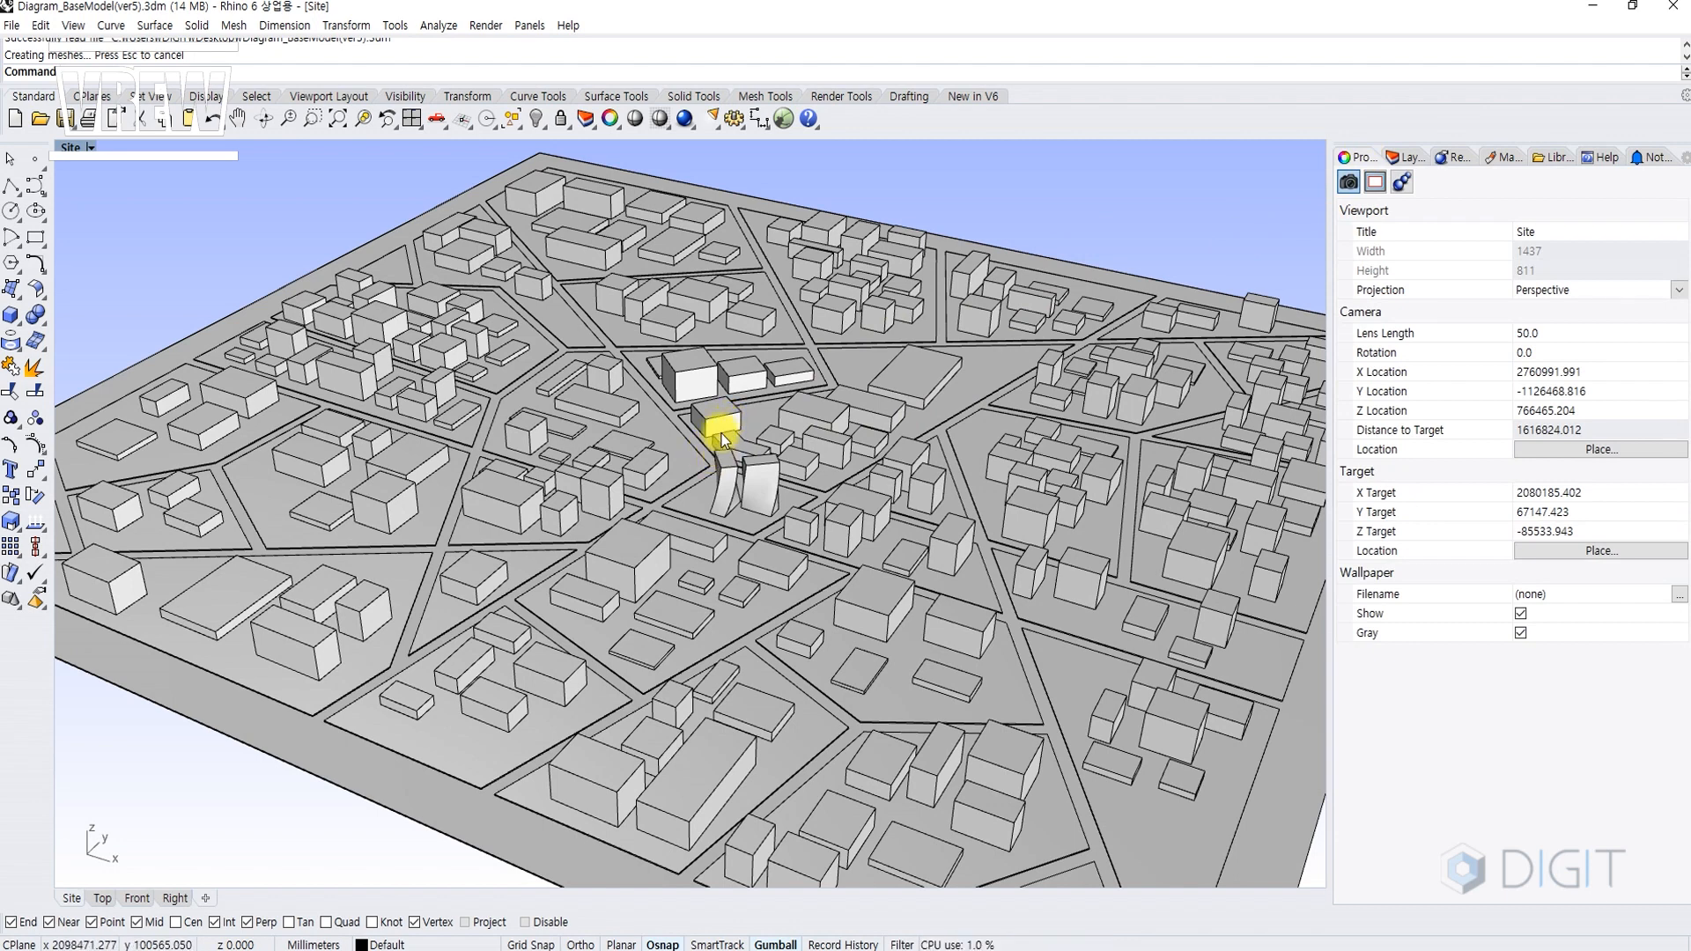
key(Escape)
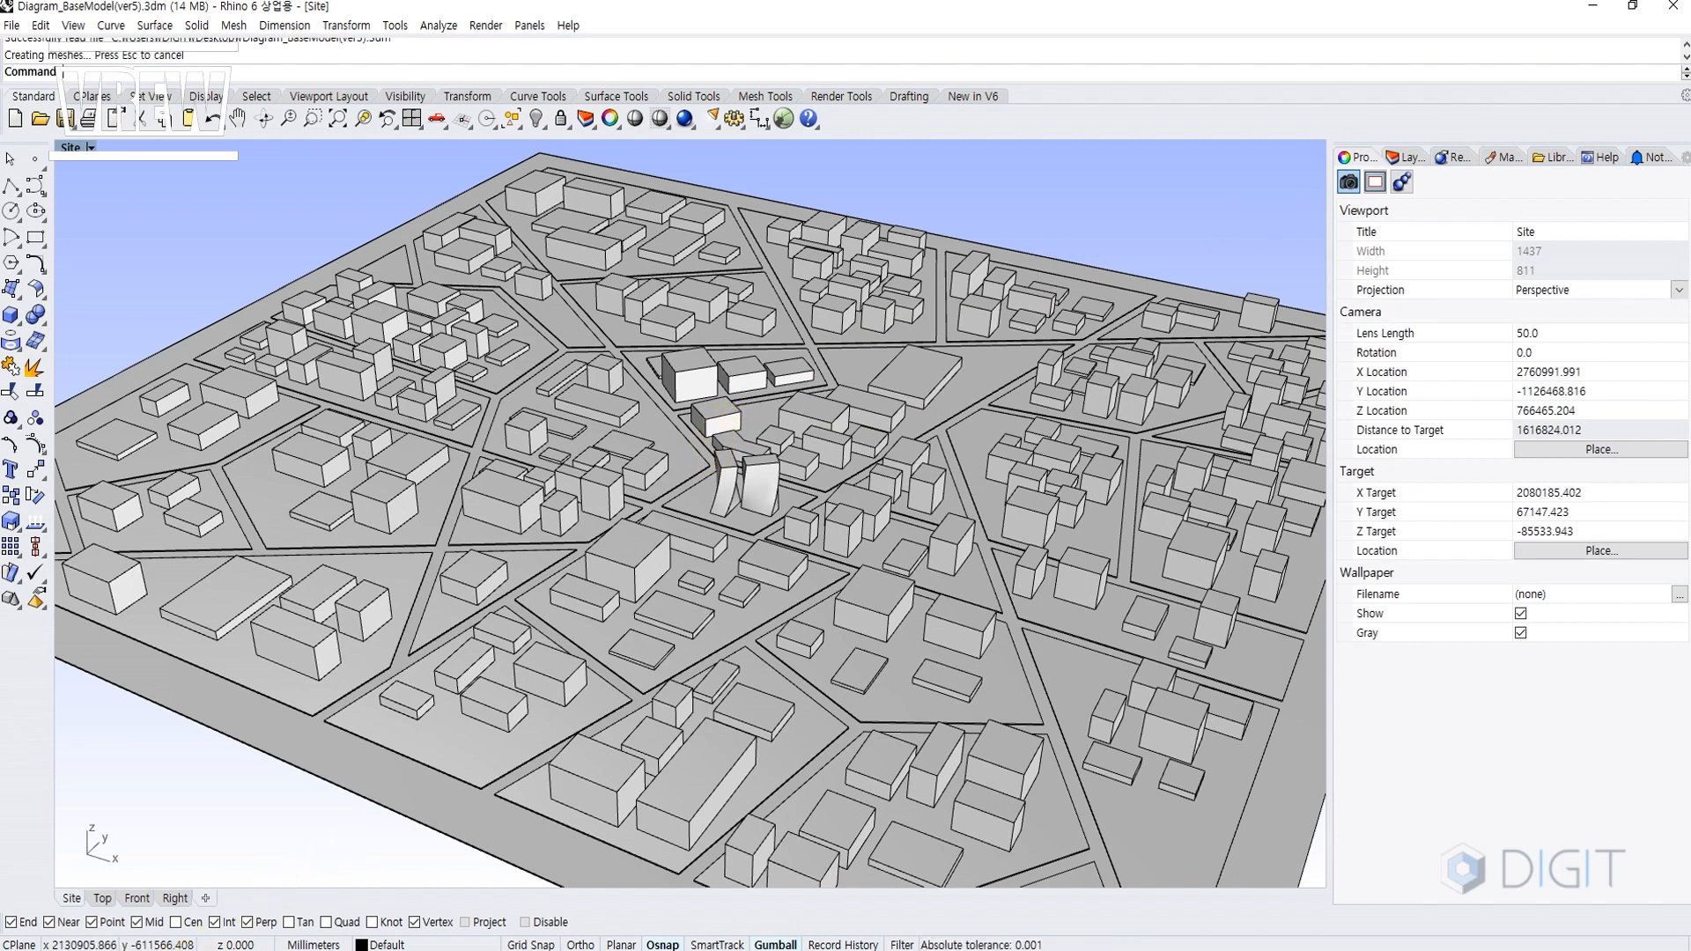
key(super+e)
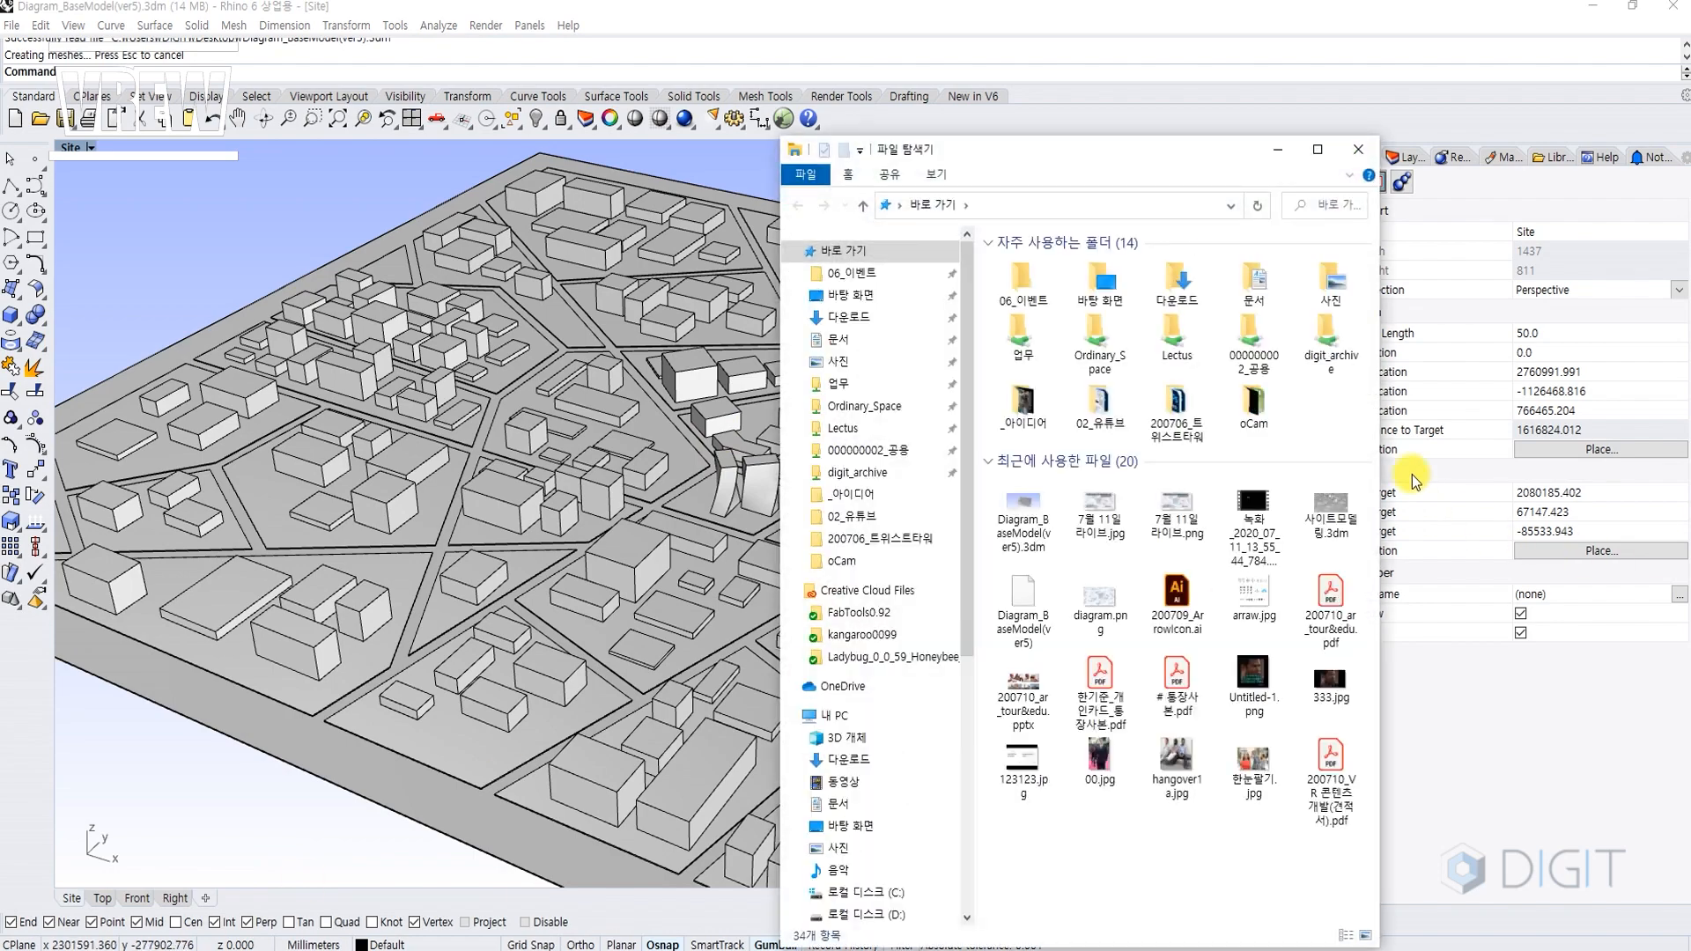
double_click(1100, 284)
double_click(1074, 356)
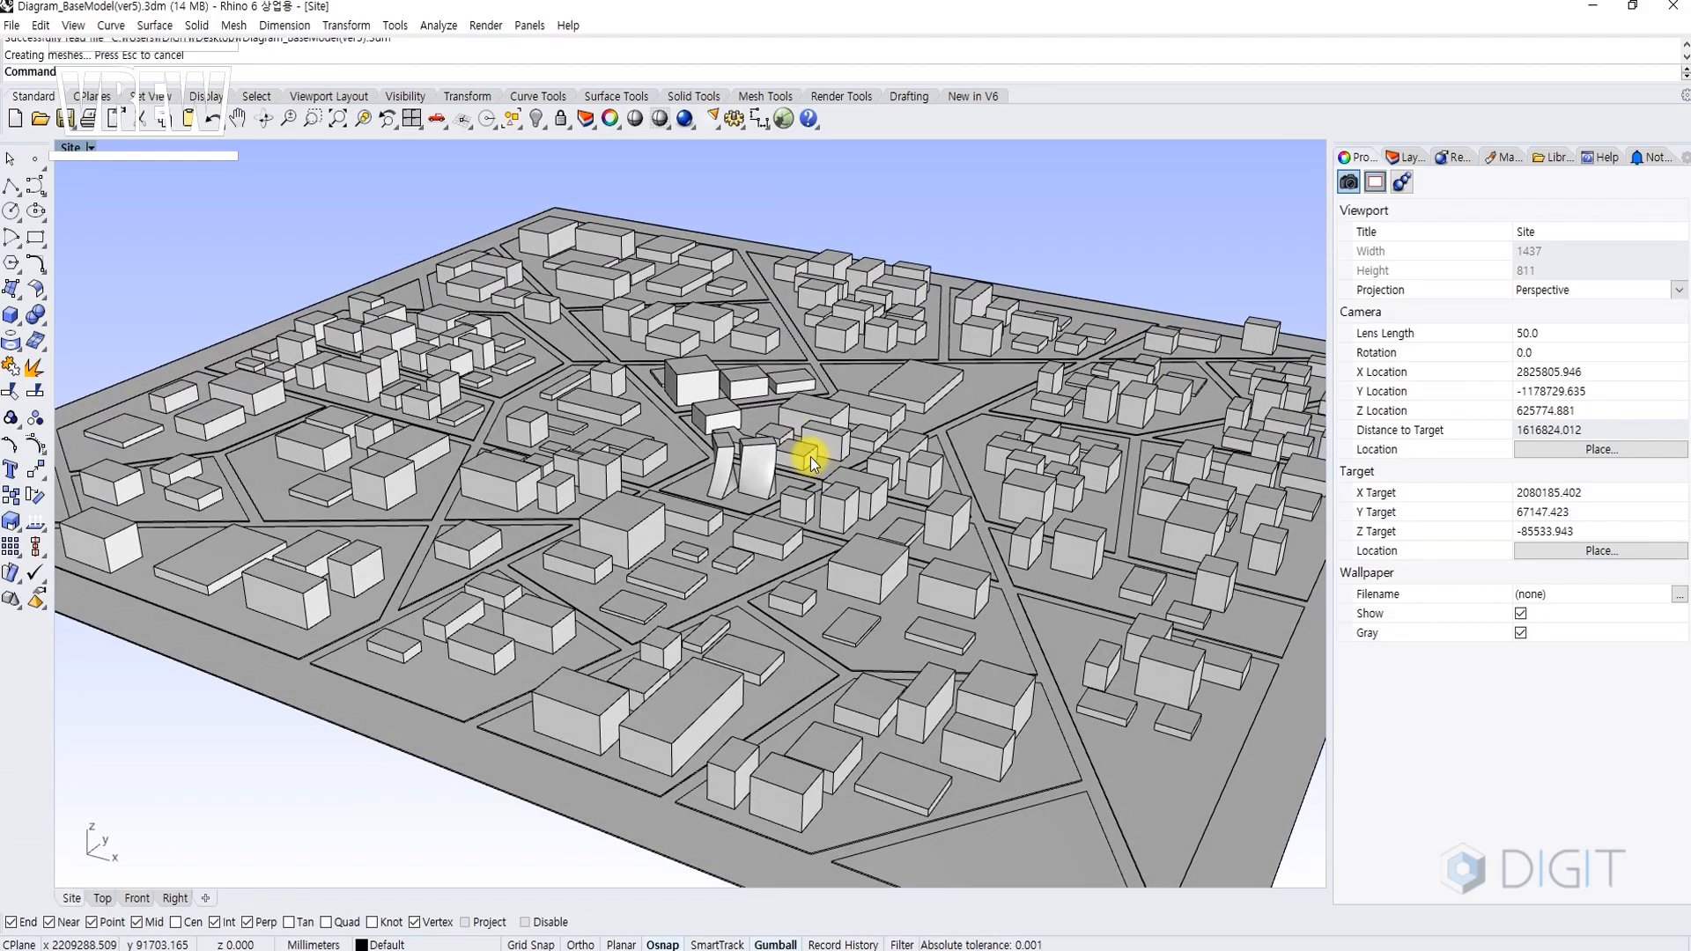
Show the rendering settings and set the Site viewport's display mode to Rendered.
click(1465, 157)
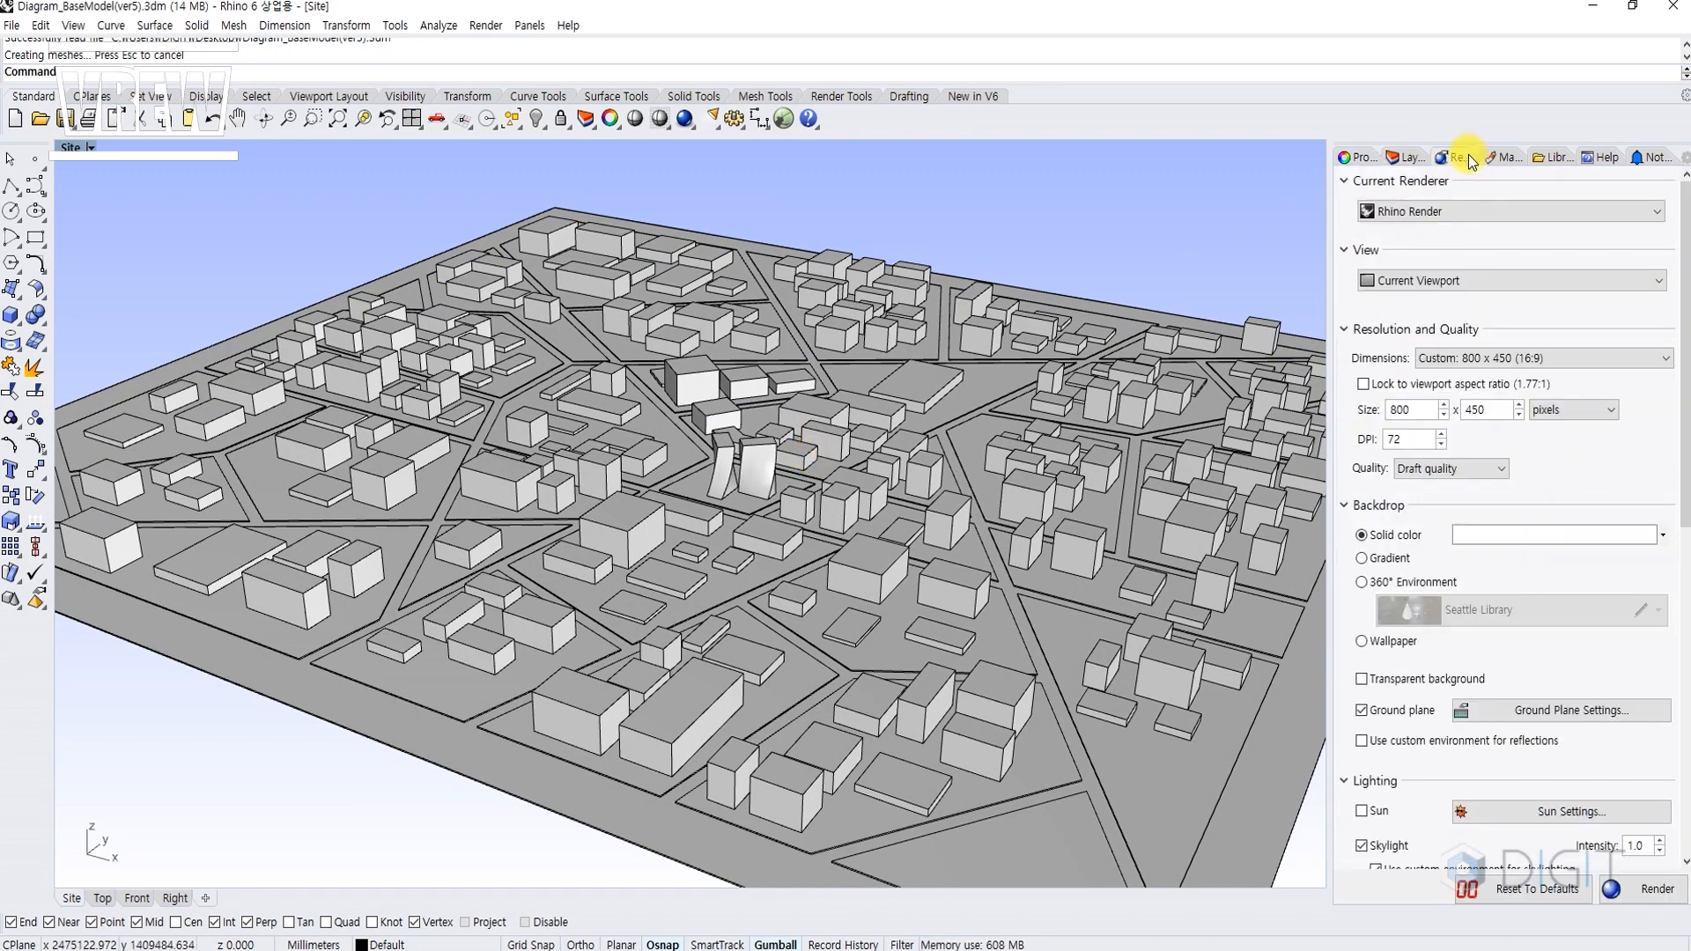
click(72, 147)
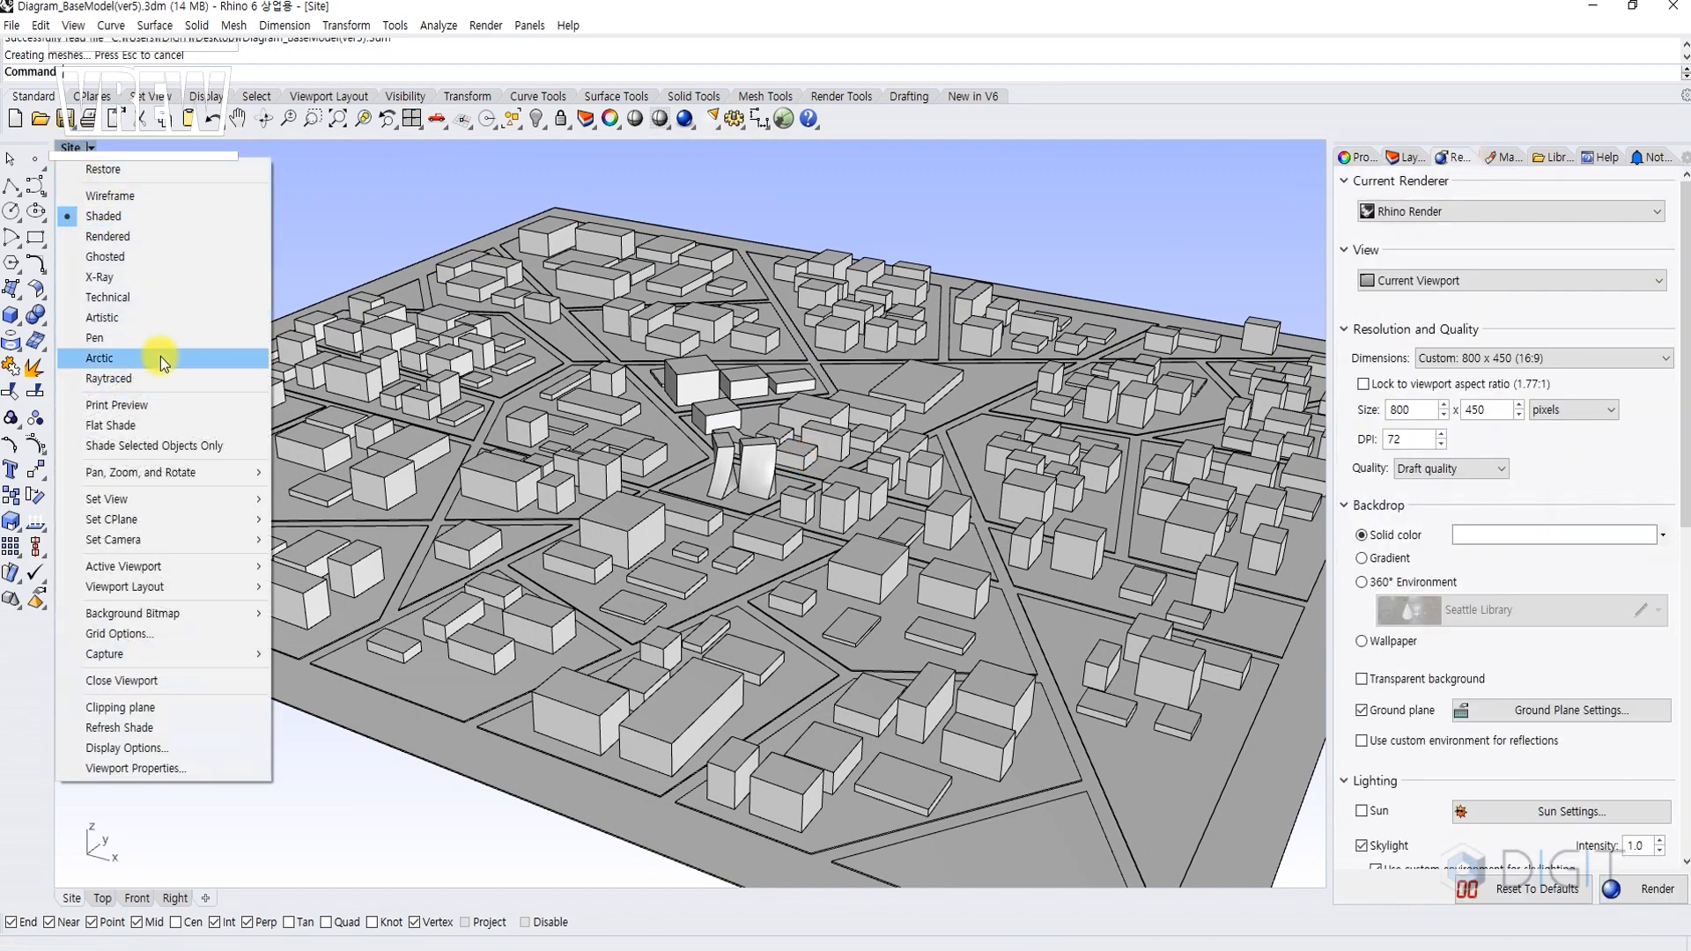
click(104, 256)
click(72, 147)
click(132, 236)
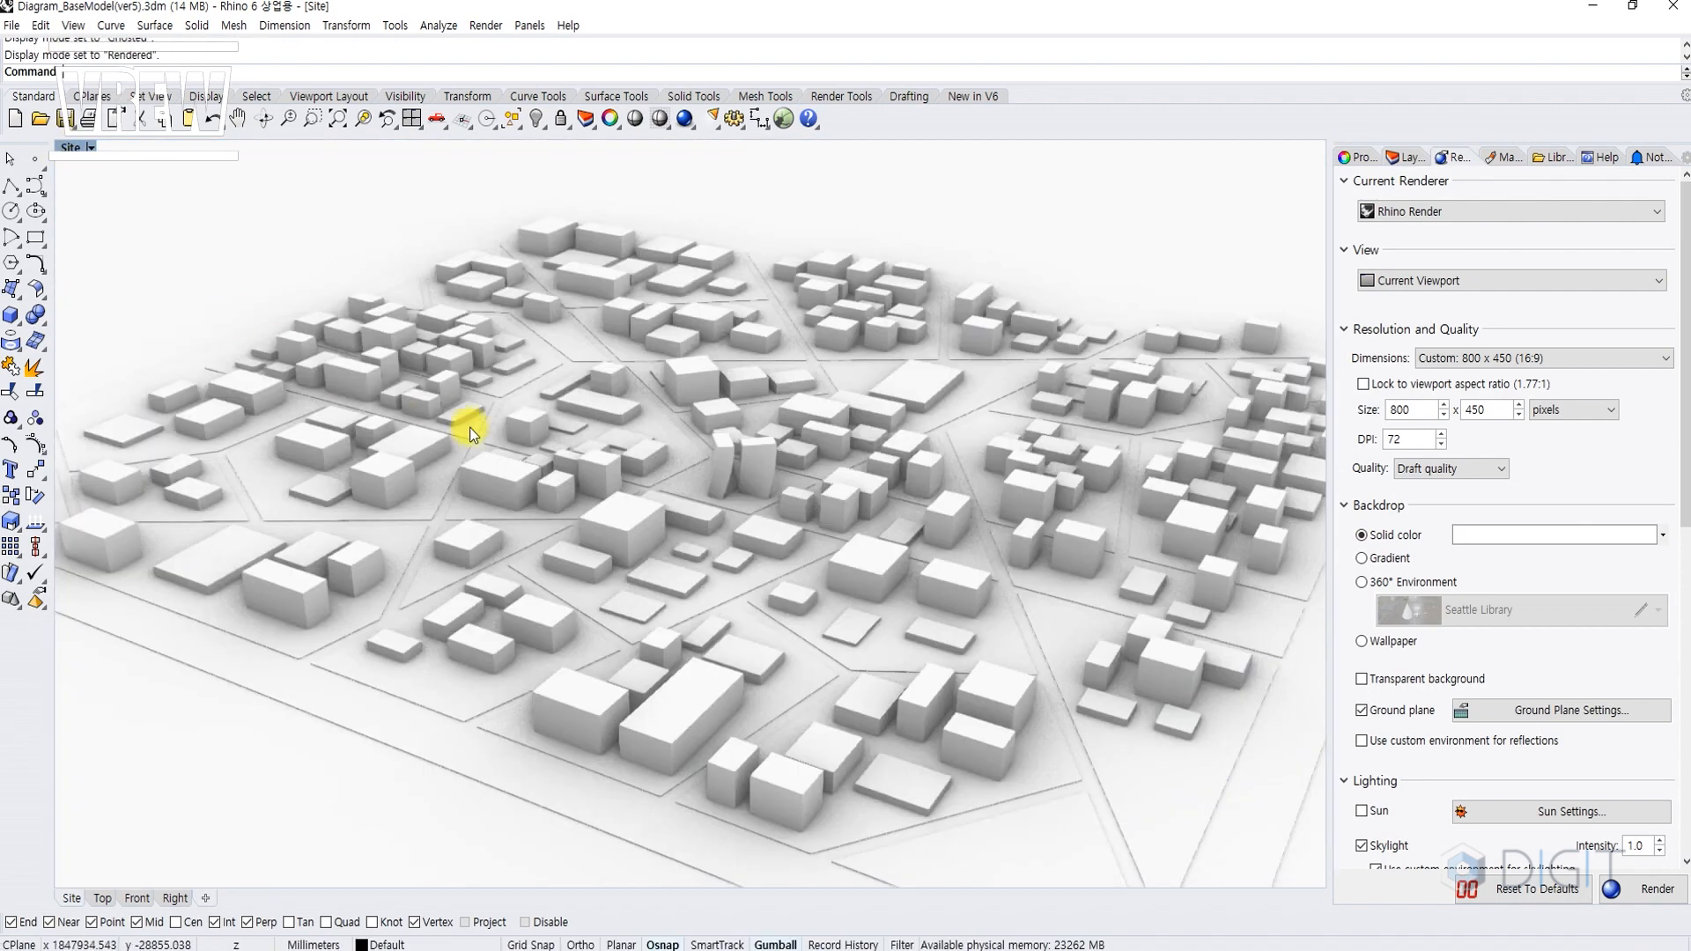
Run NamedView and restore the saved Site view in the viewport, keeping the Named Views window clear of the towers.
scroll(548, 442, up, 5)
scroll(643, 416, up, 5)
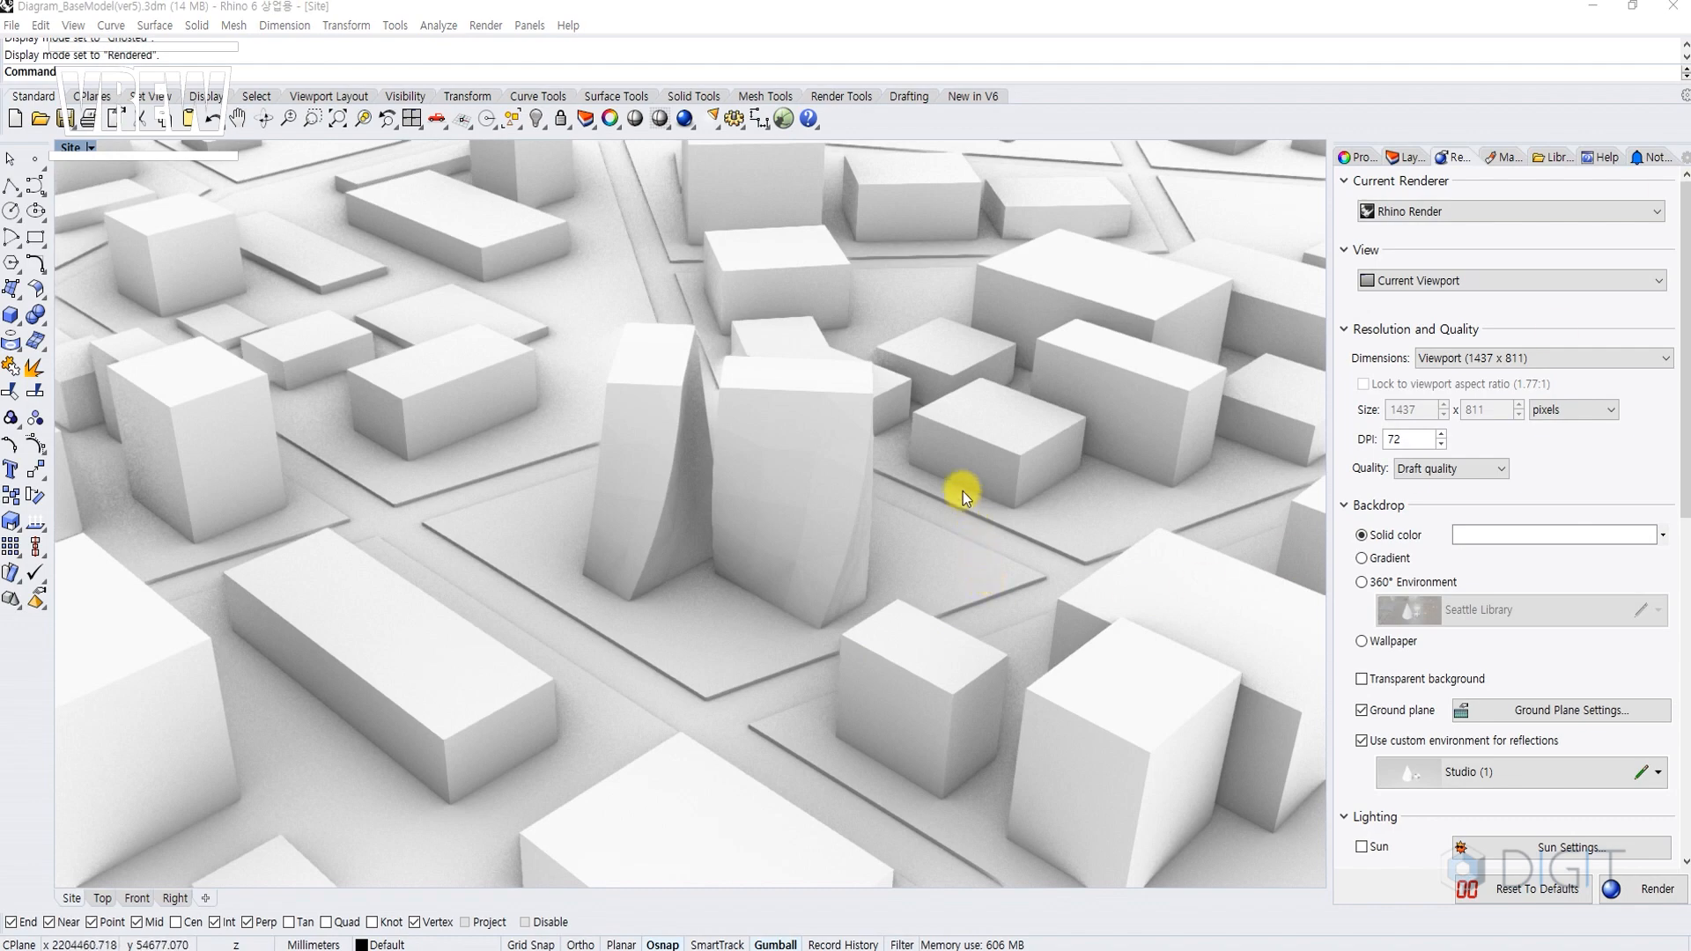
scroll(722, 451, down, 5)
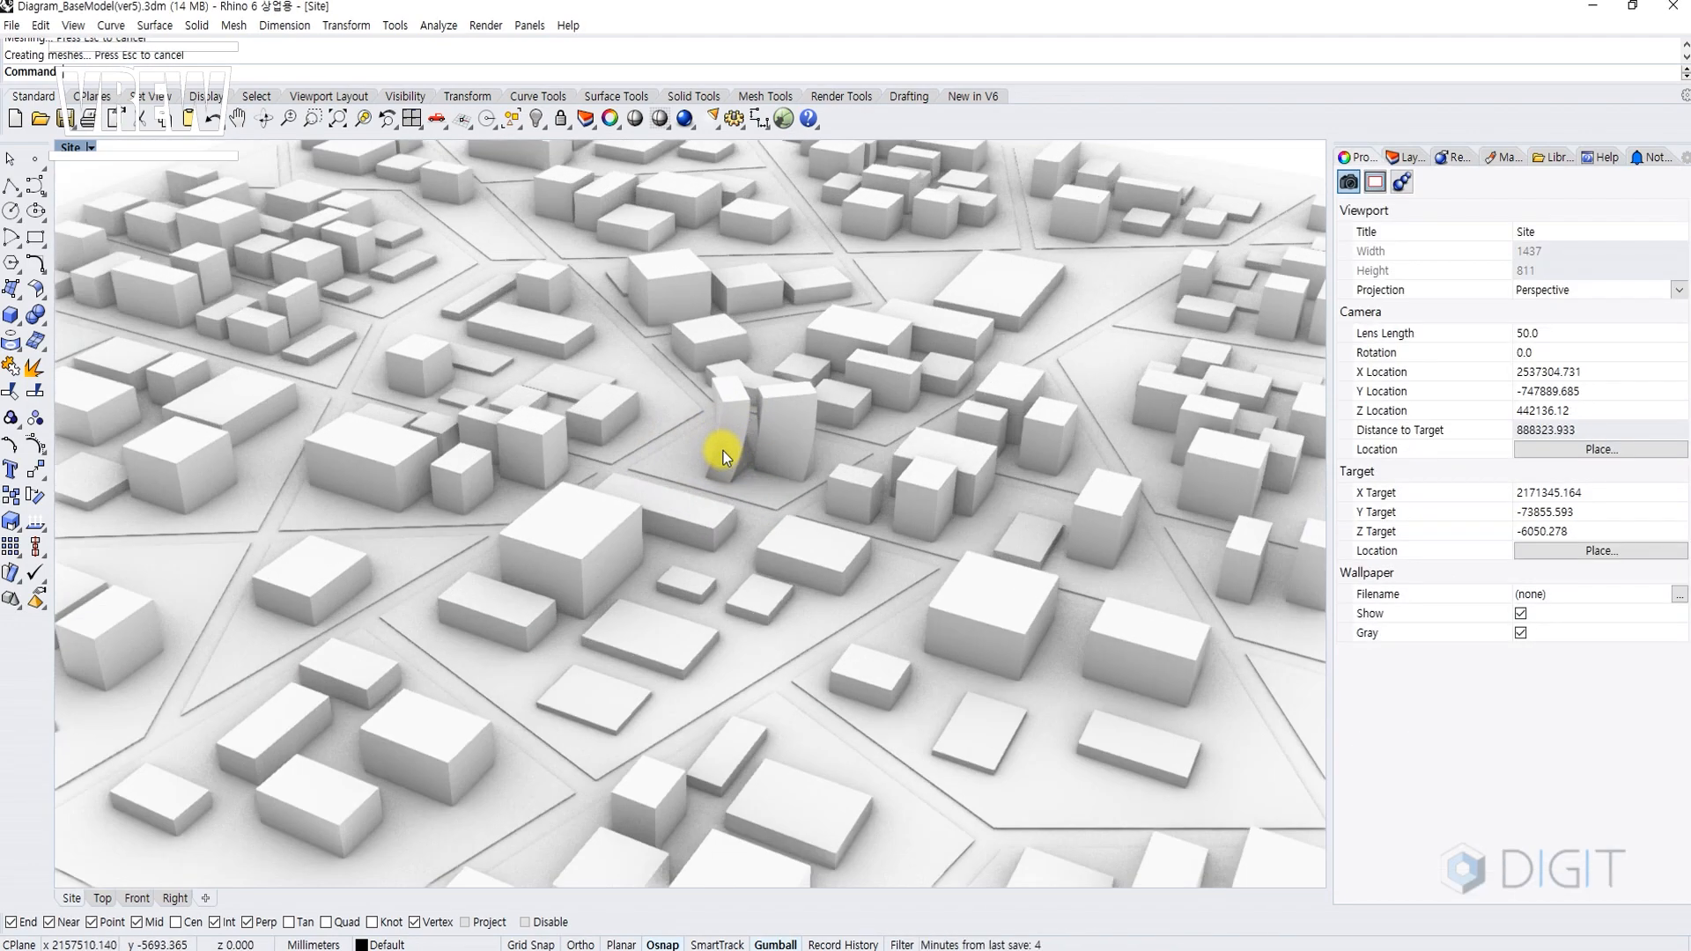
scroll(718, 427, up, 3)
scroll(721, 417, up, 1)
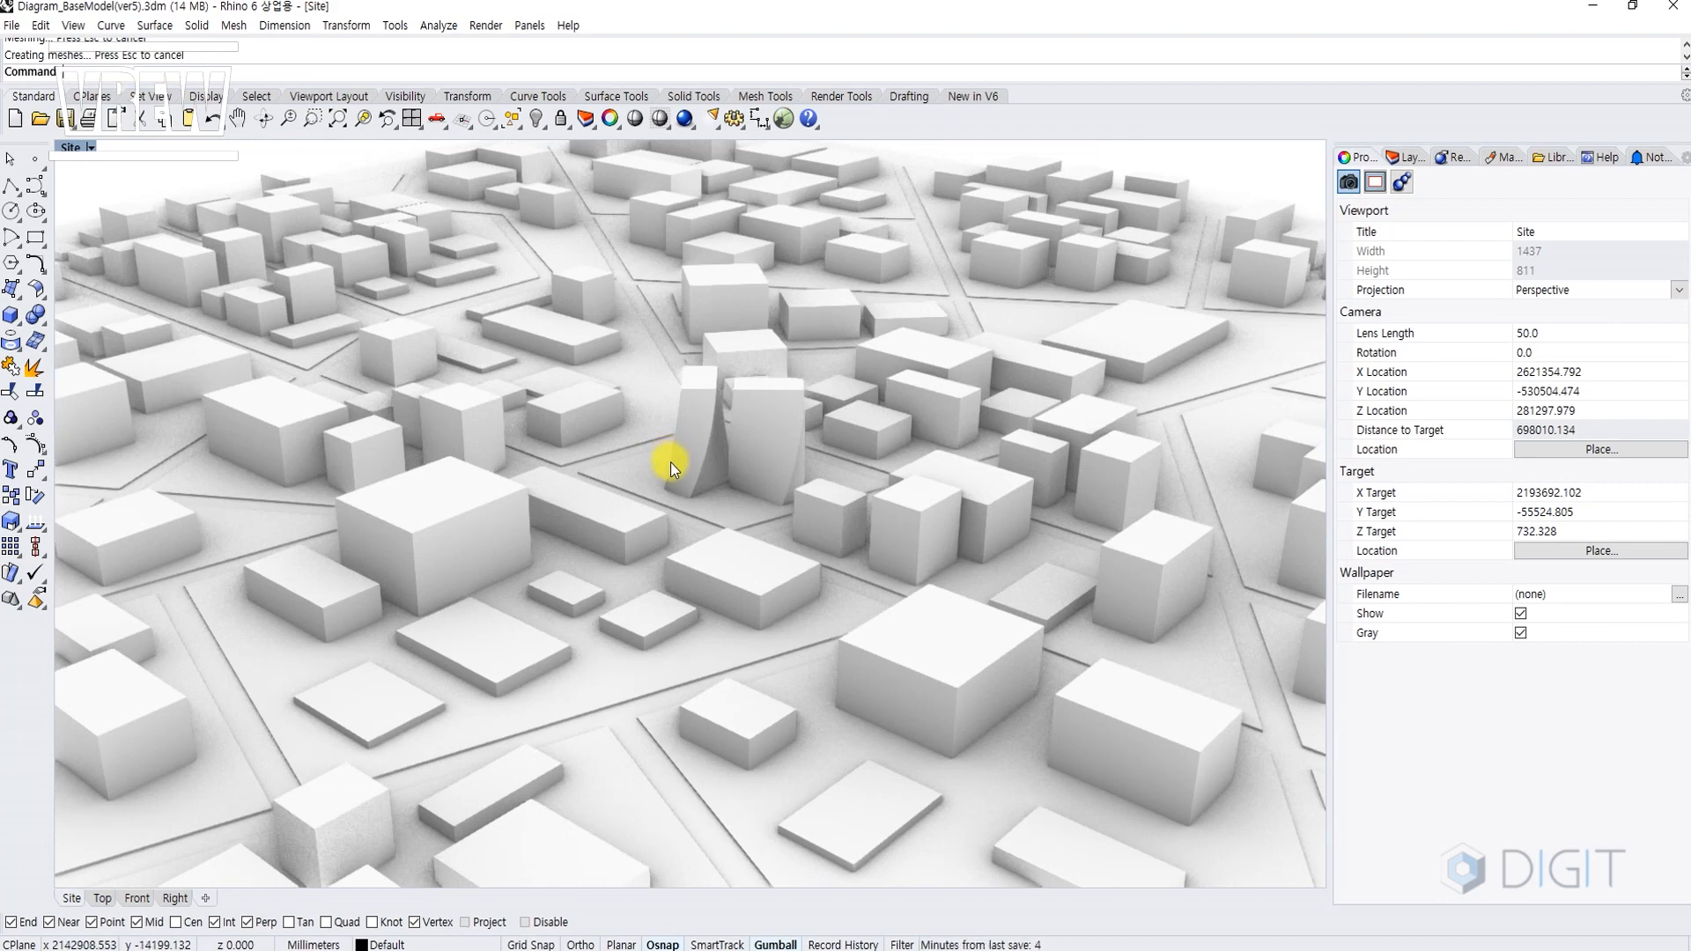
right_drag(672, 462, 678, 467)
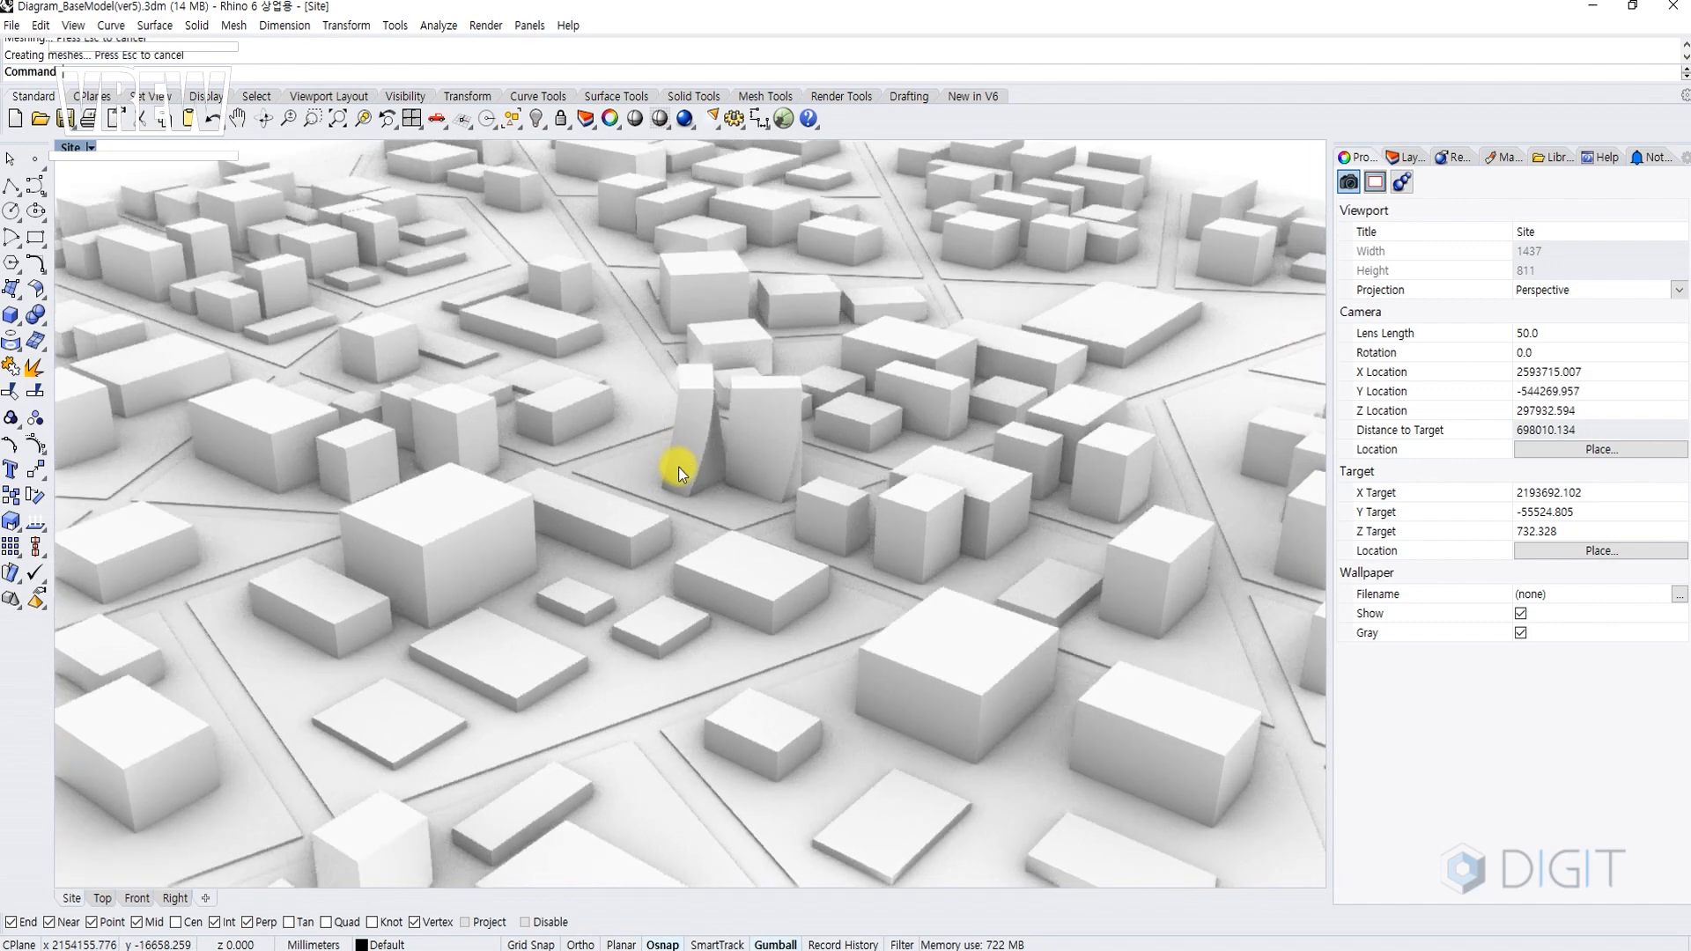
text(NamedView)
key(Return)
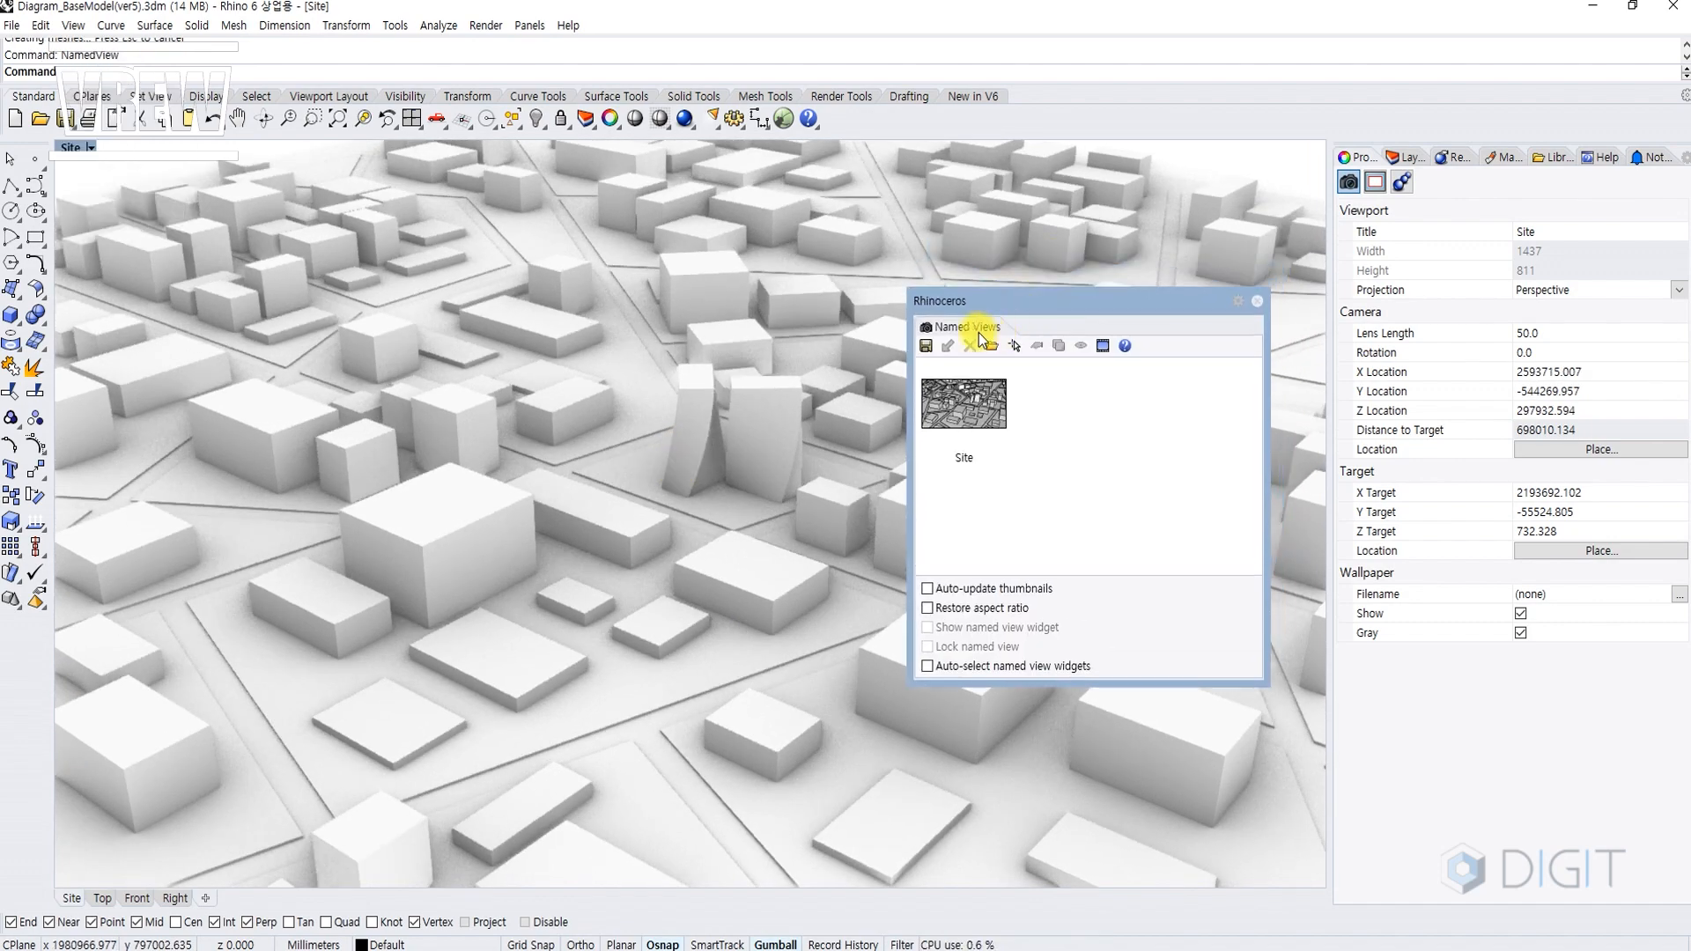
drag(972, 315, 1027, 274)
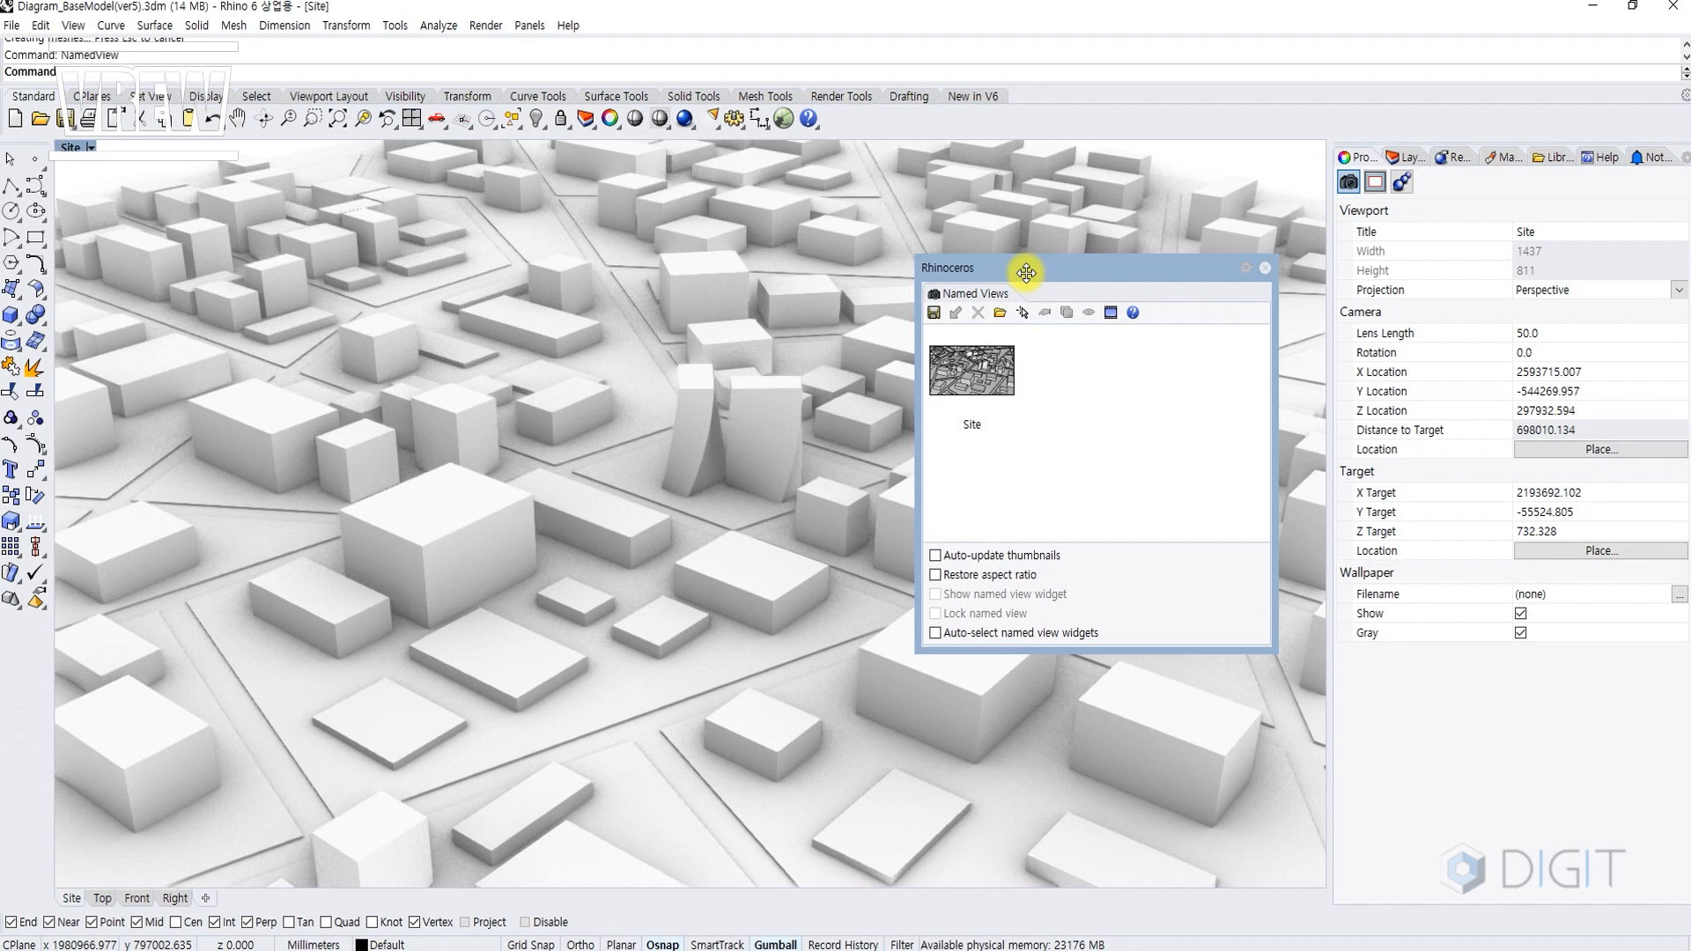
click(999, 372)
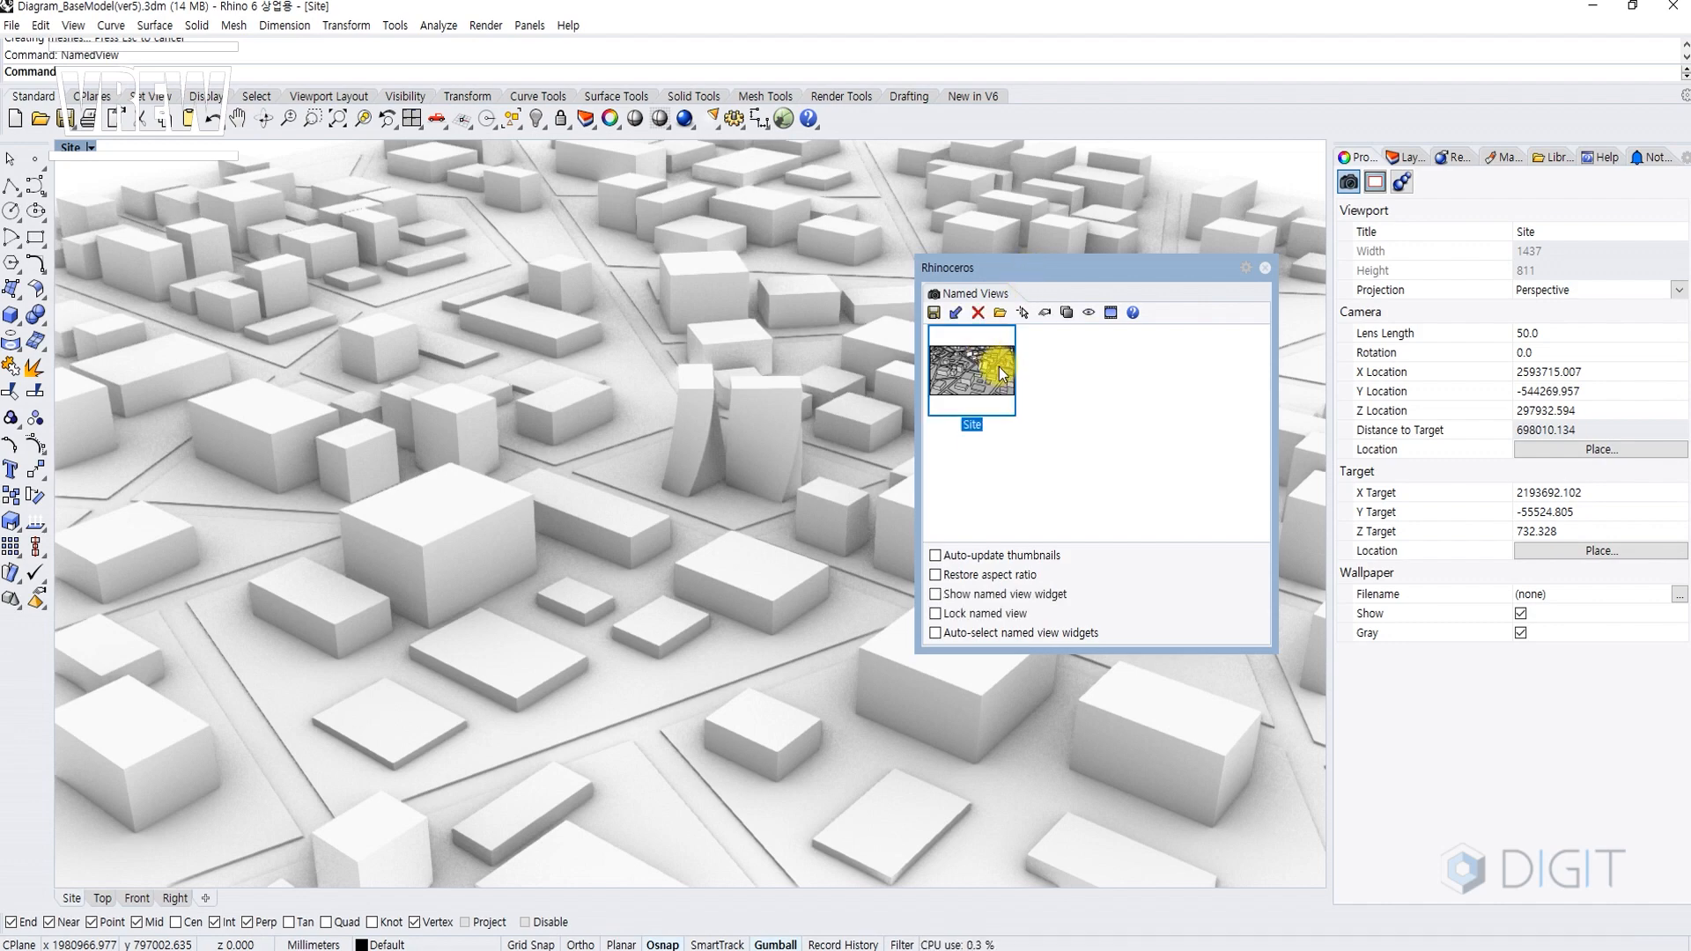
double_click(991, 372)
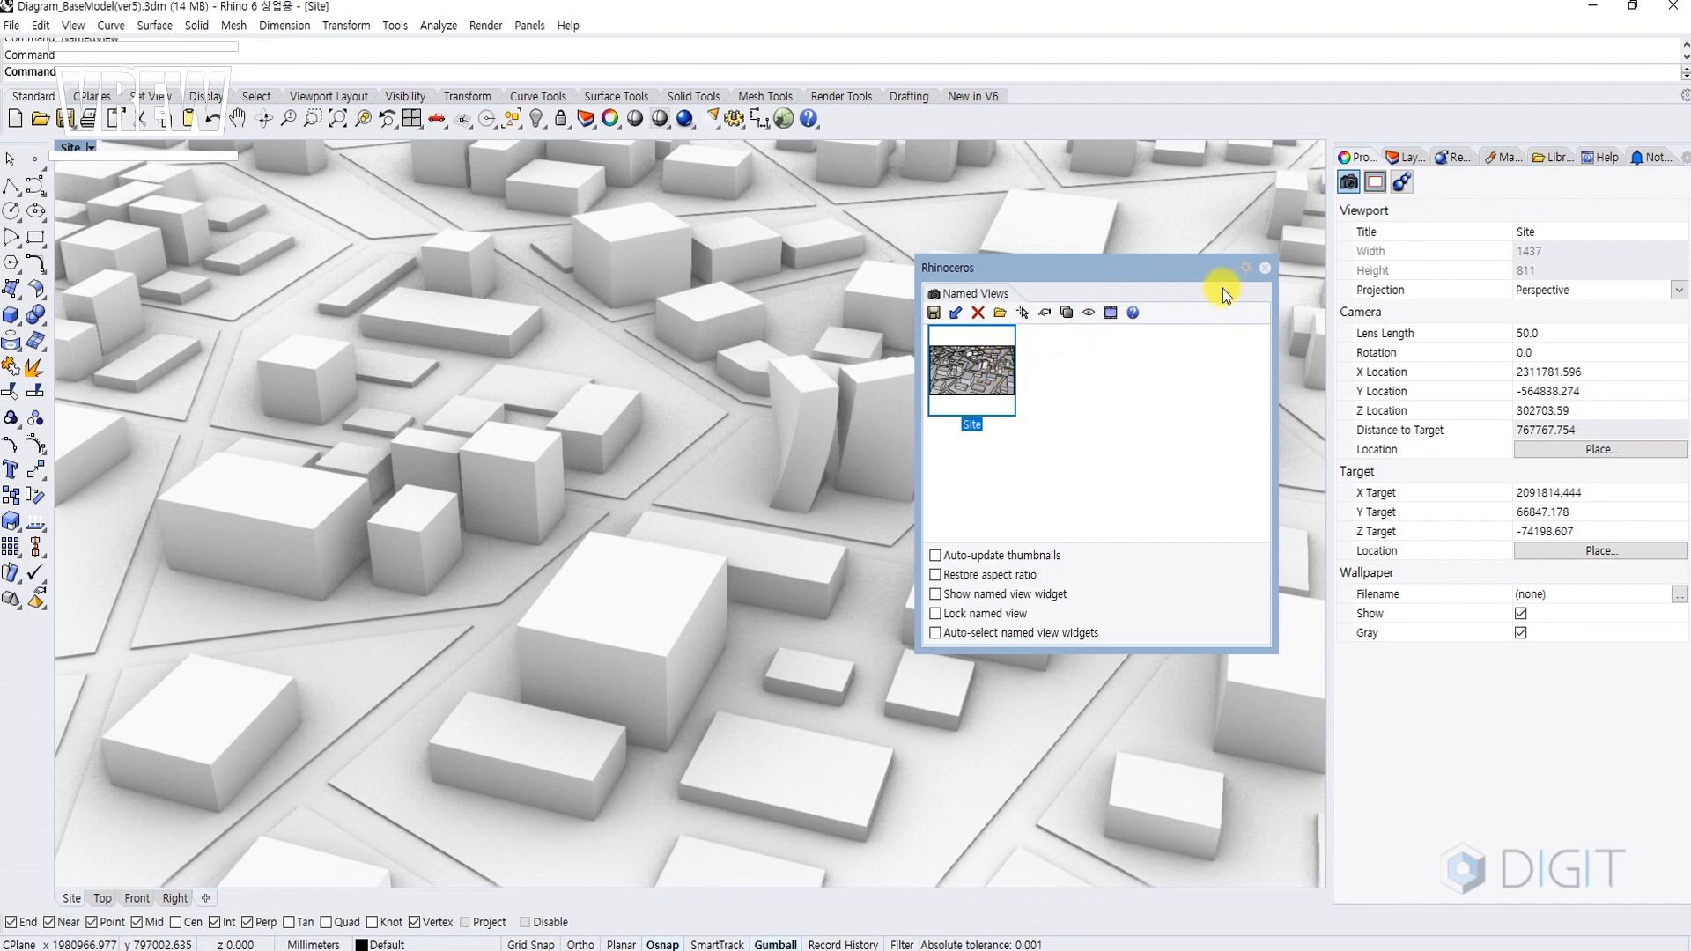
drag(1208, 271, 1268, 622)
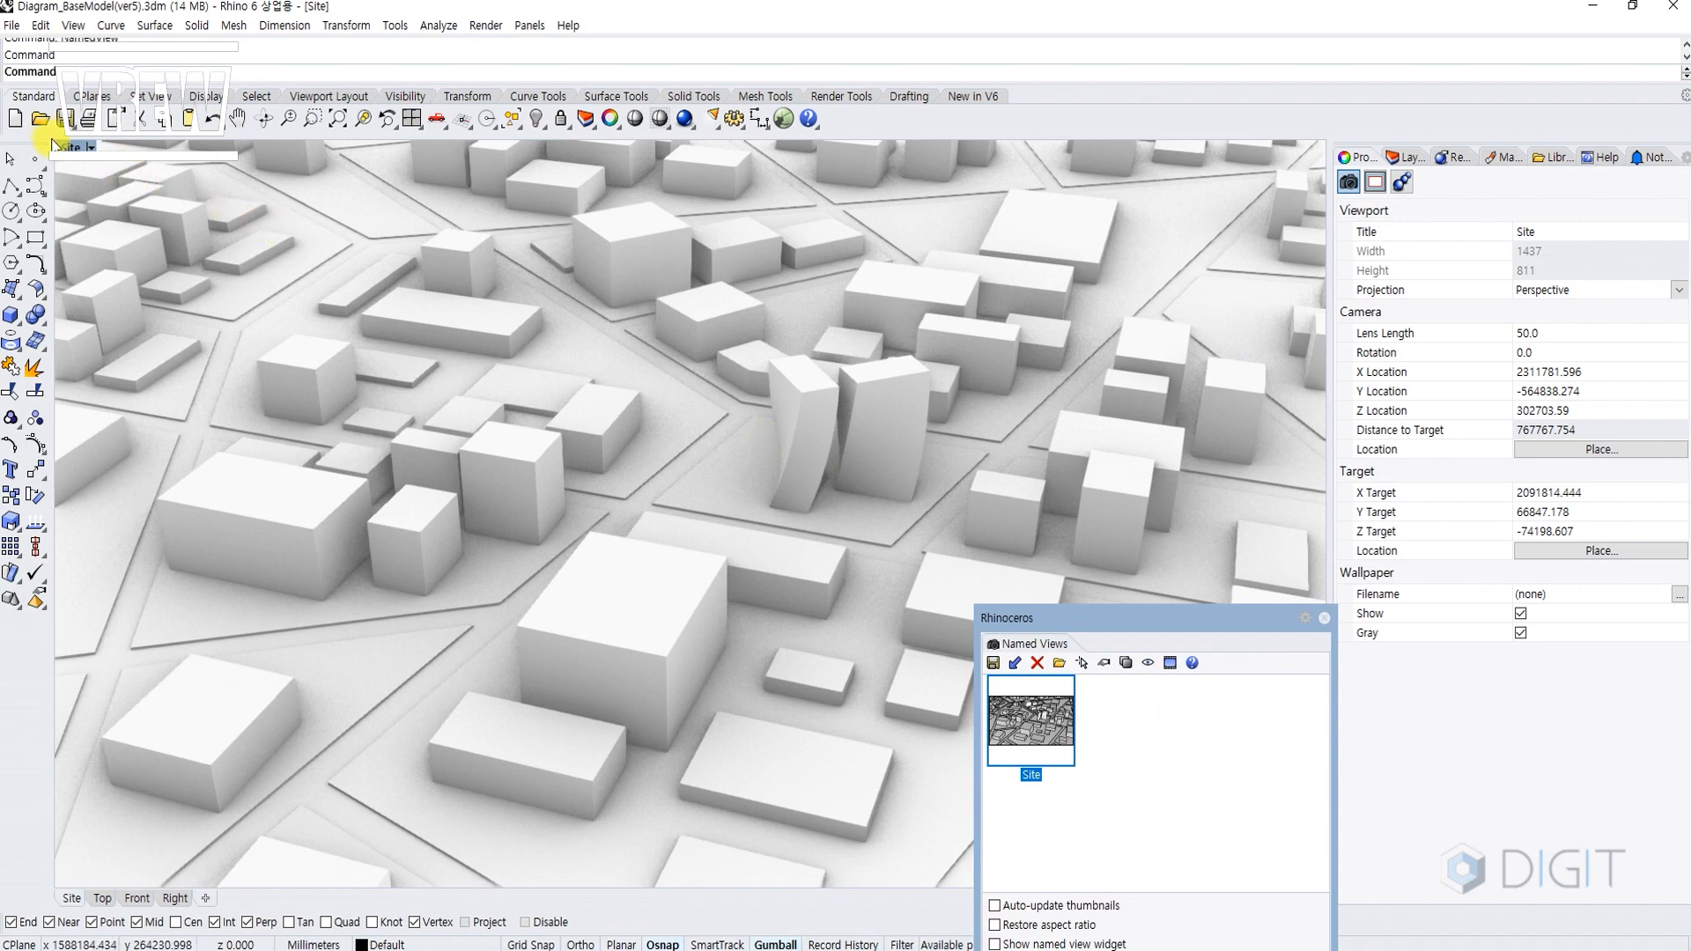
Capture the rendered Site view with ViewCaptureToFile and save it to the Desktop as a JPEG named image.
click(812, 447)
text(voew)
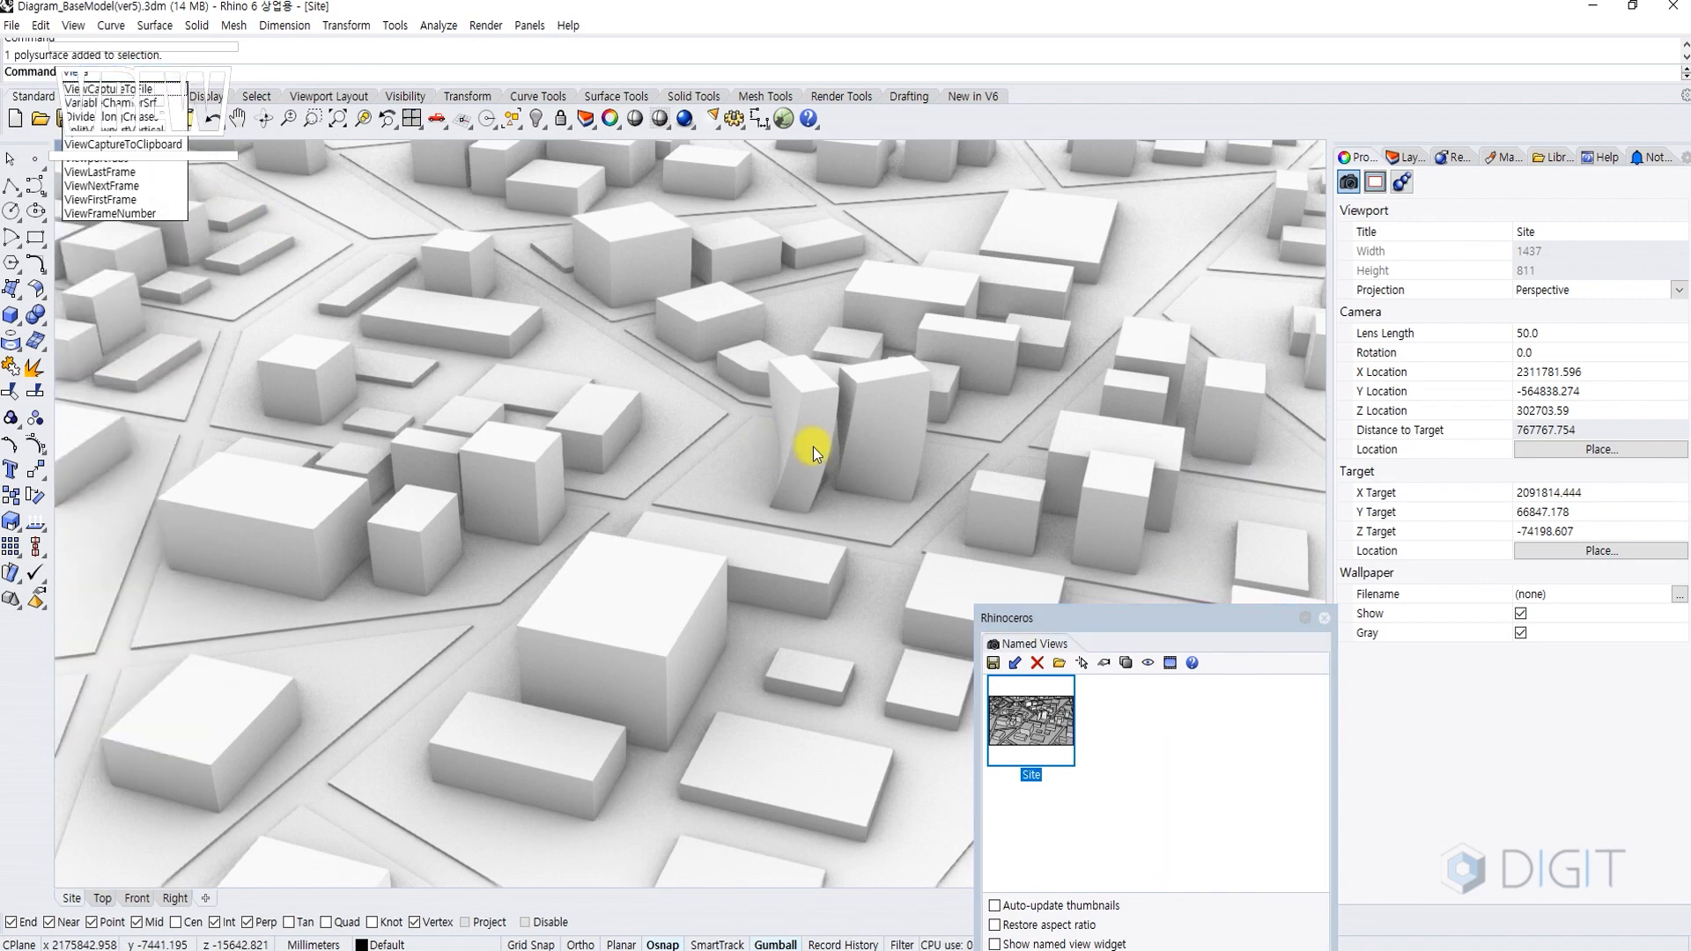
text(capture)
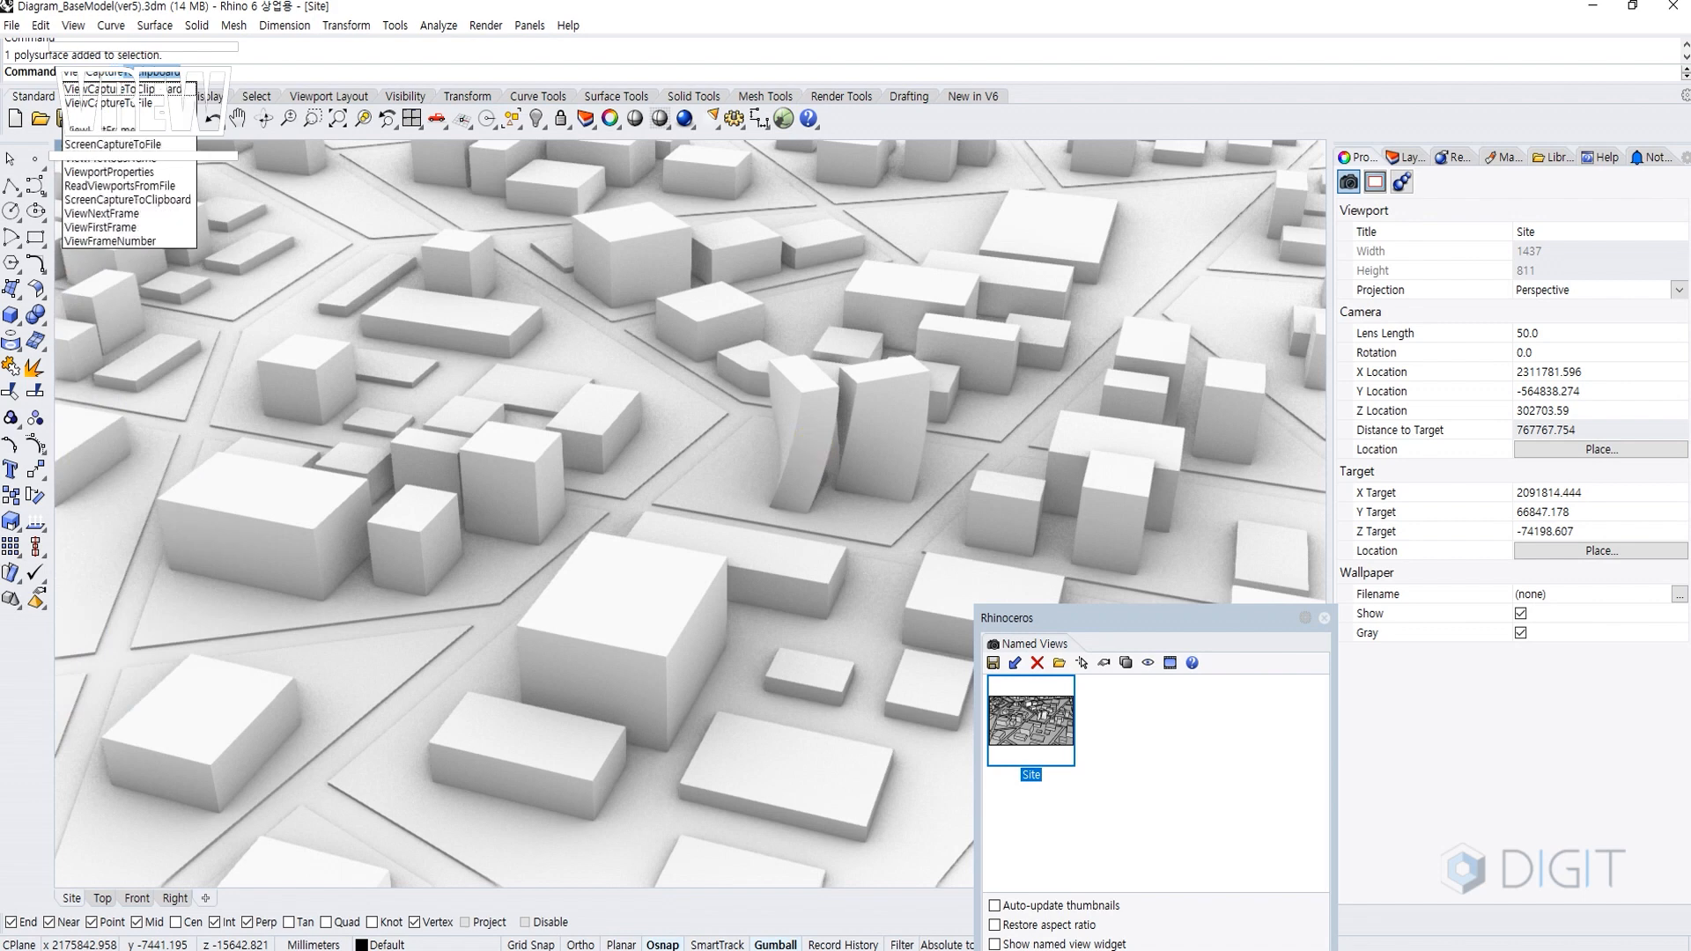
key(Return)
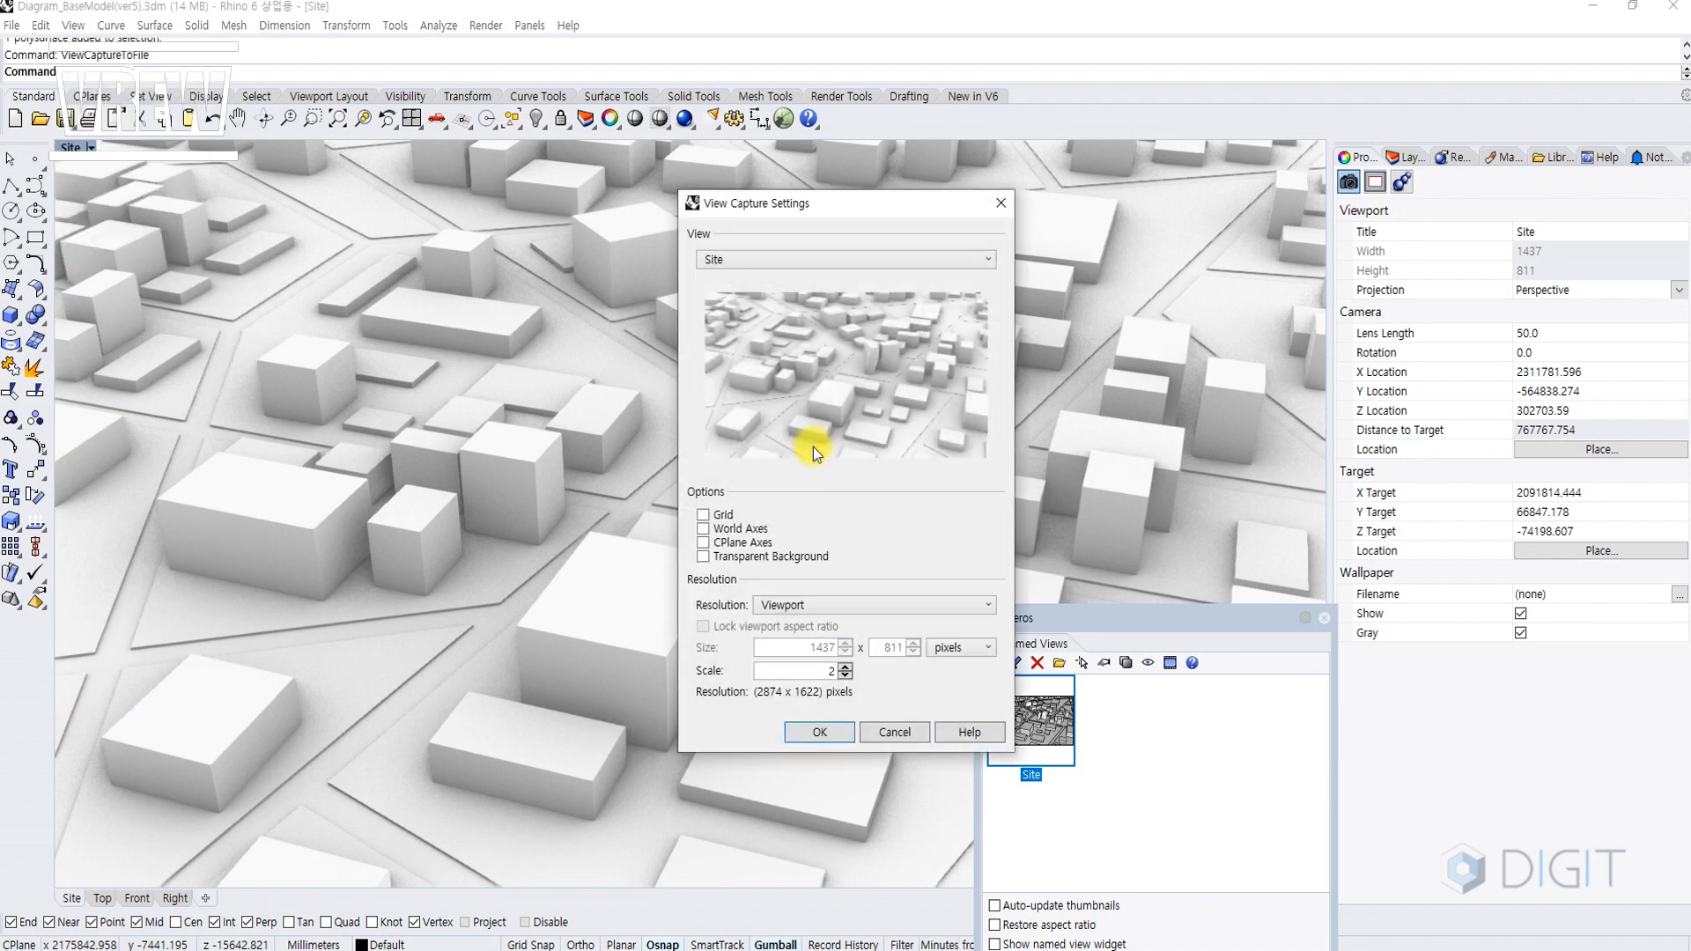
double_click(797, 671)
click(822, 732)
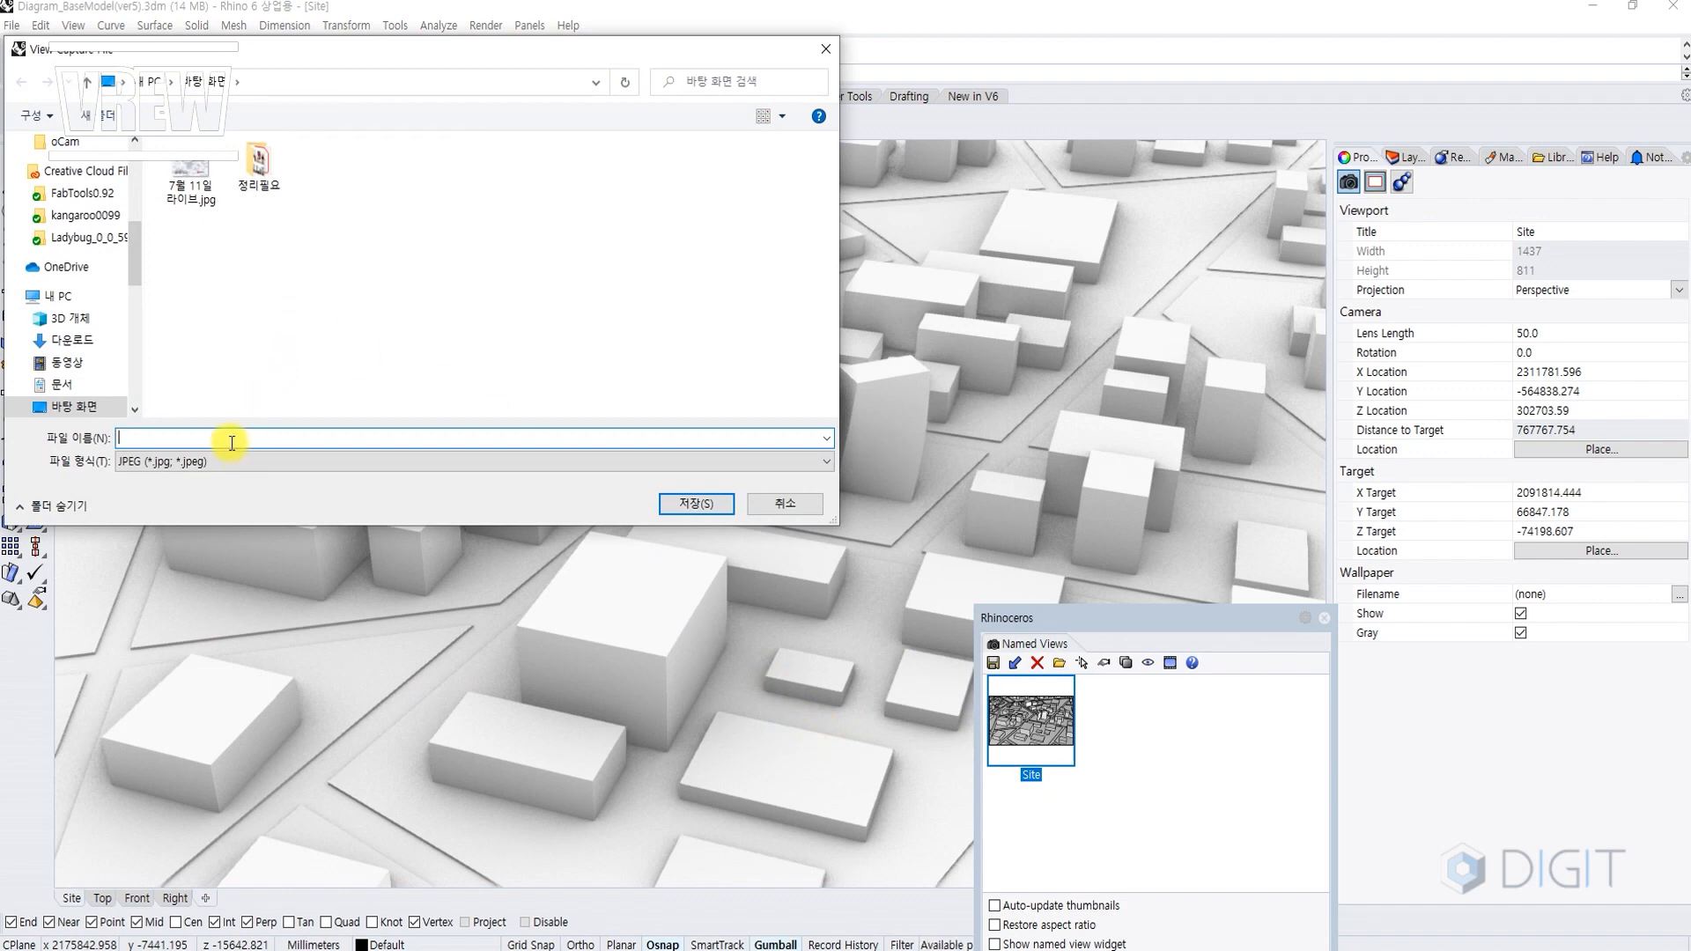
text(image)
key(Return)
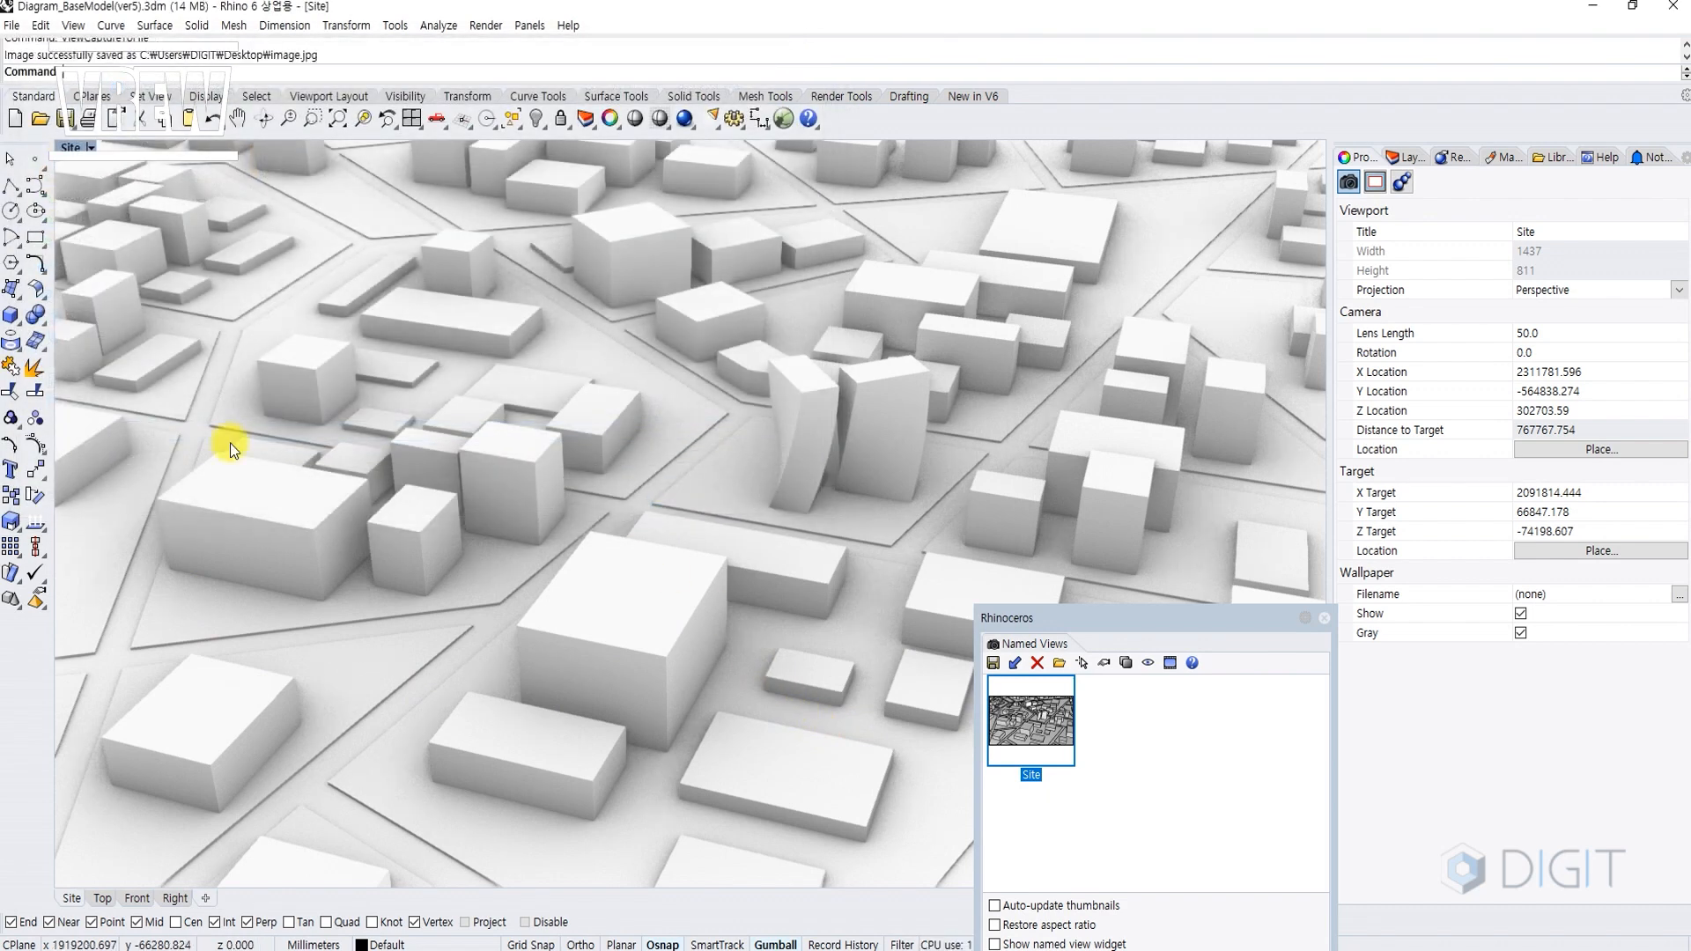
Switch the Site viewport to Raytraced display and capture it to the Desktop as image_ray.jpg.
click(70, 147)
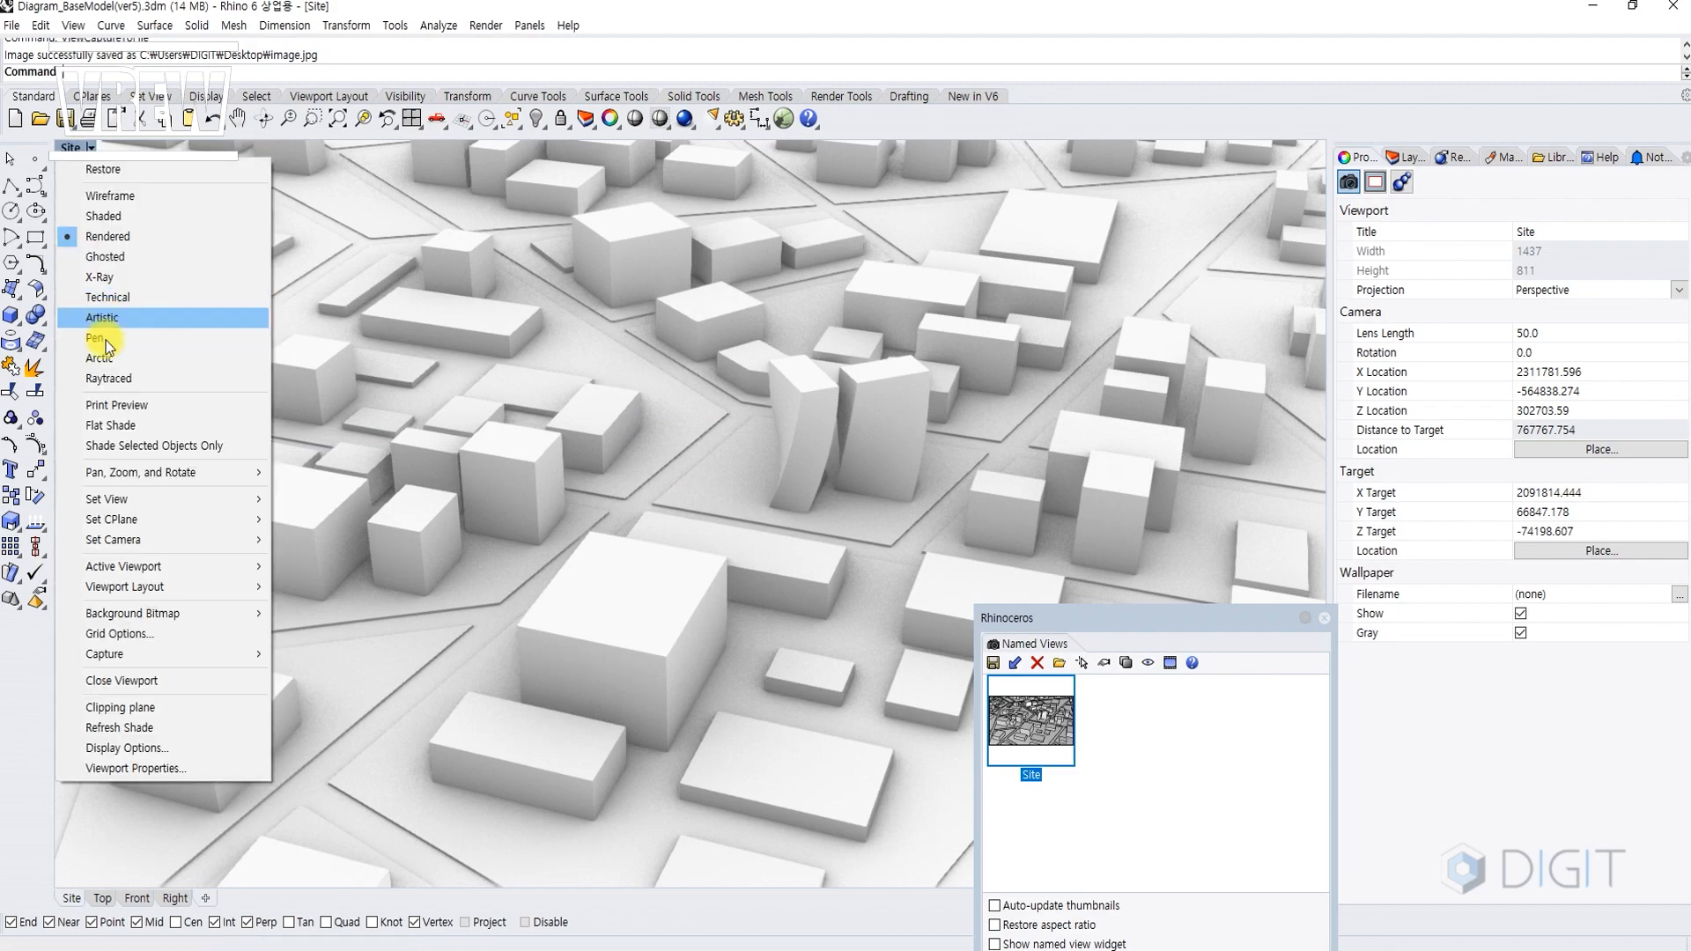
click(113, 381)
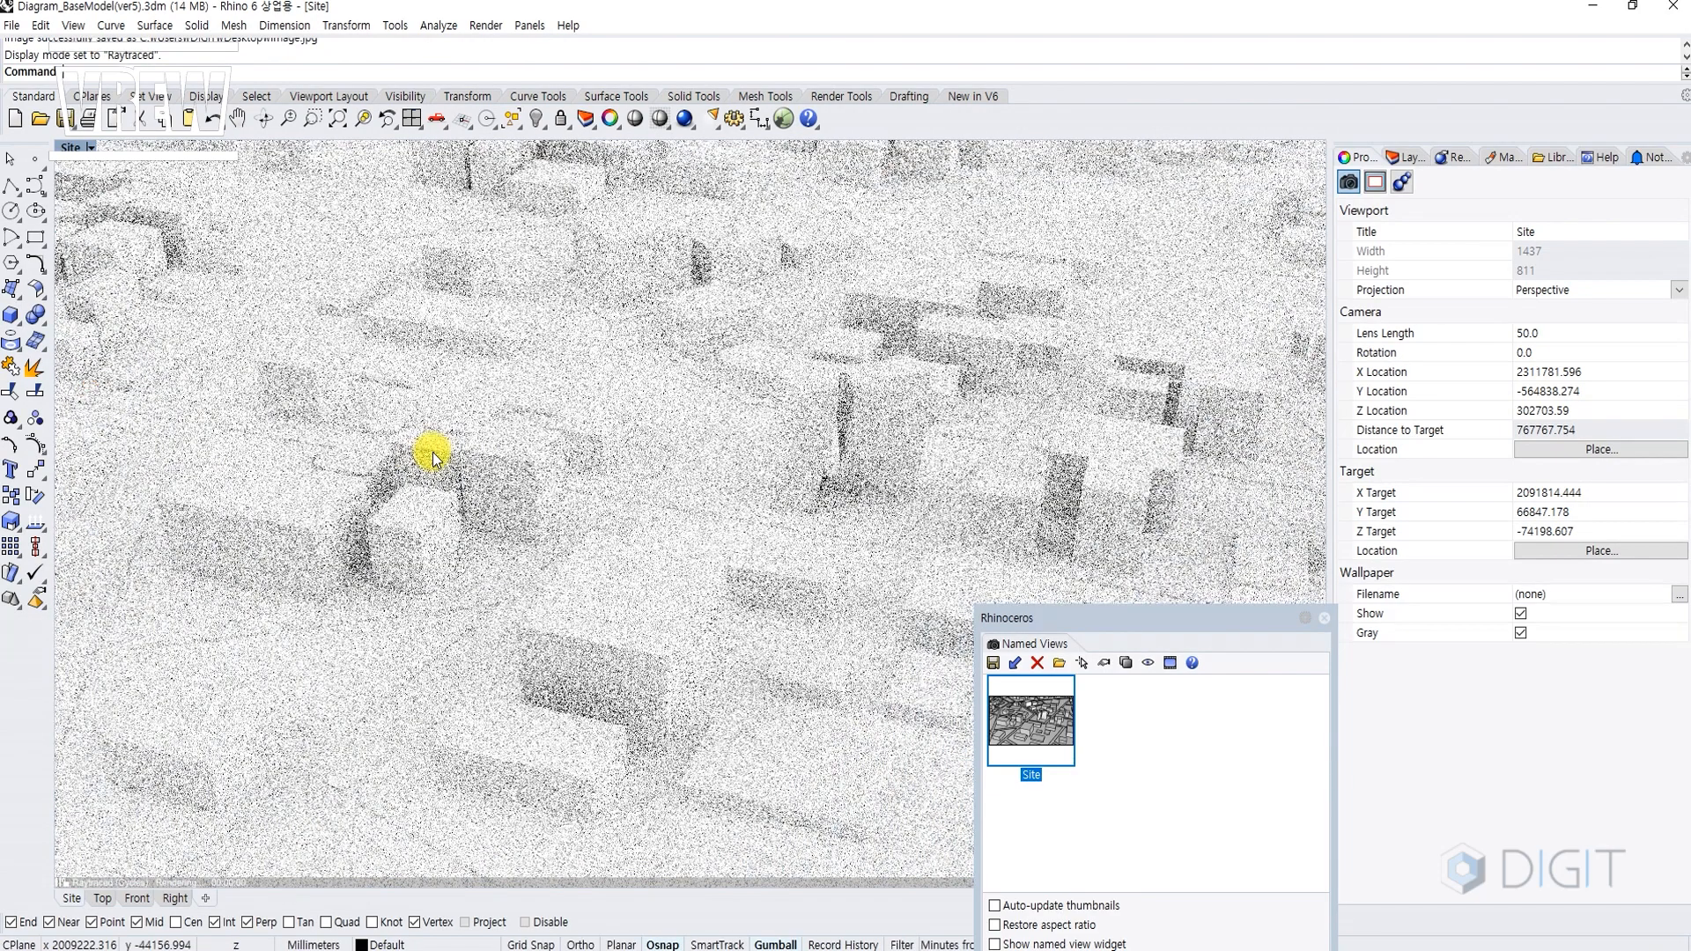
key(ctrl+a)
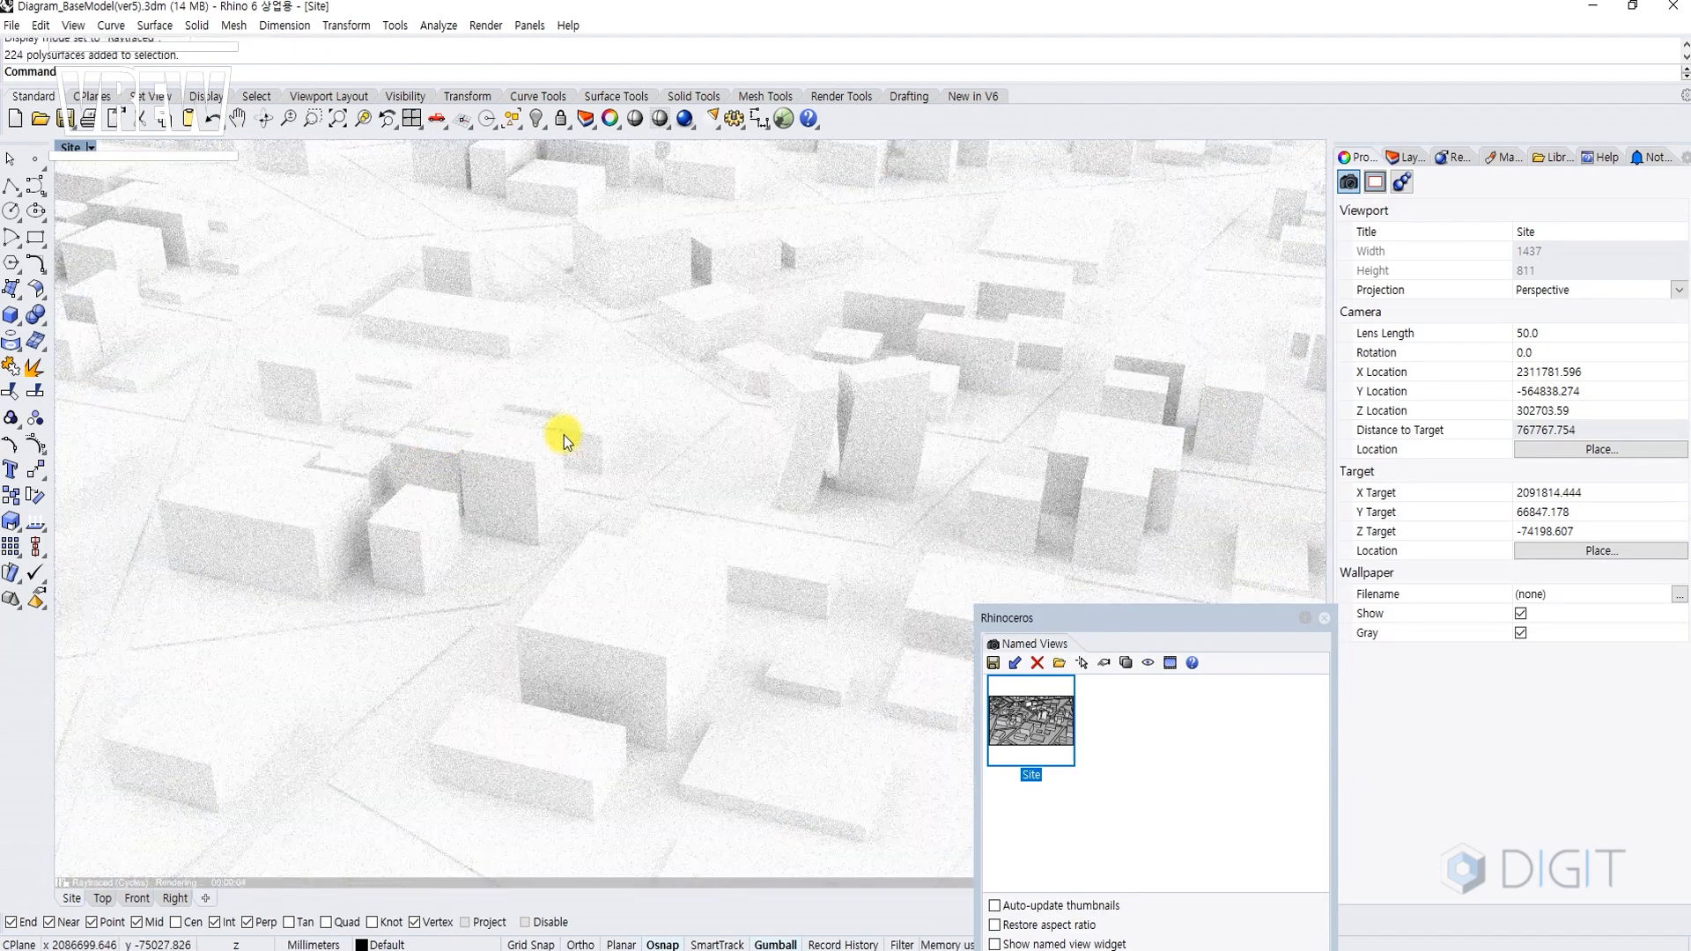
text(vie)
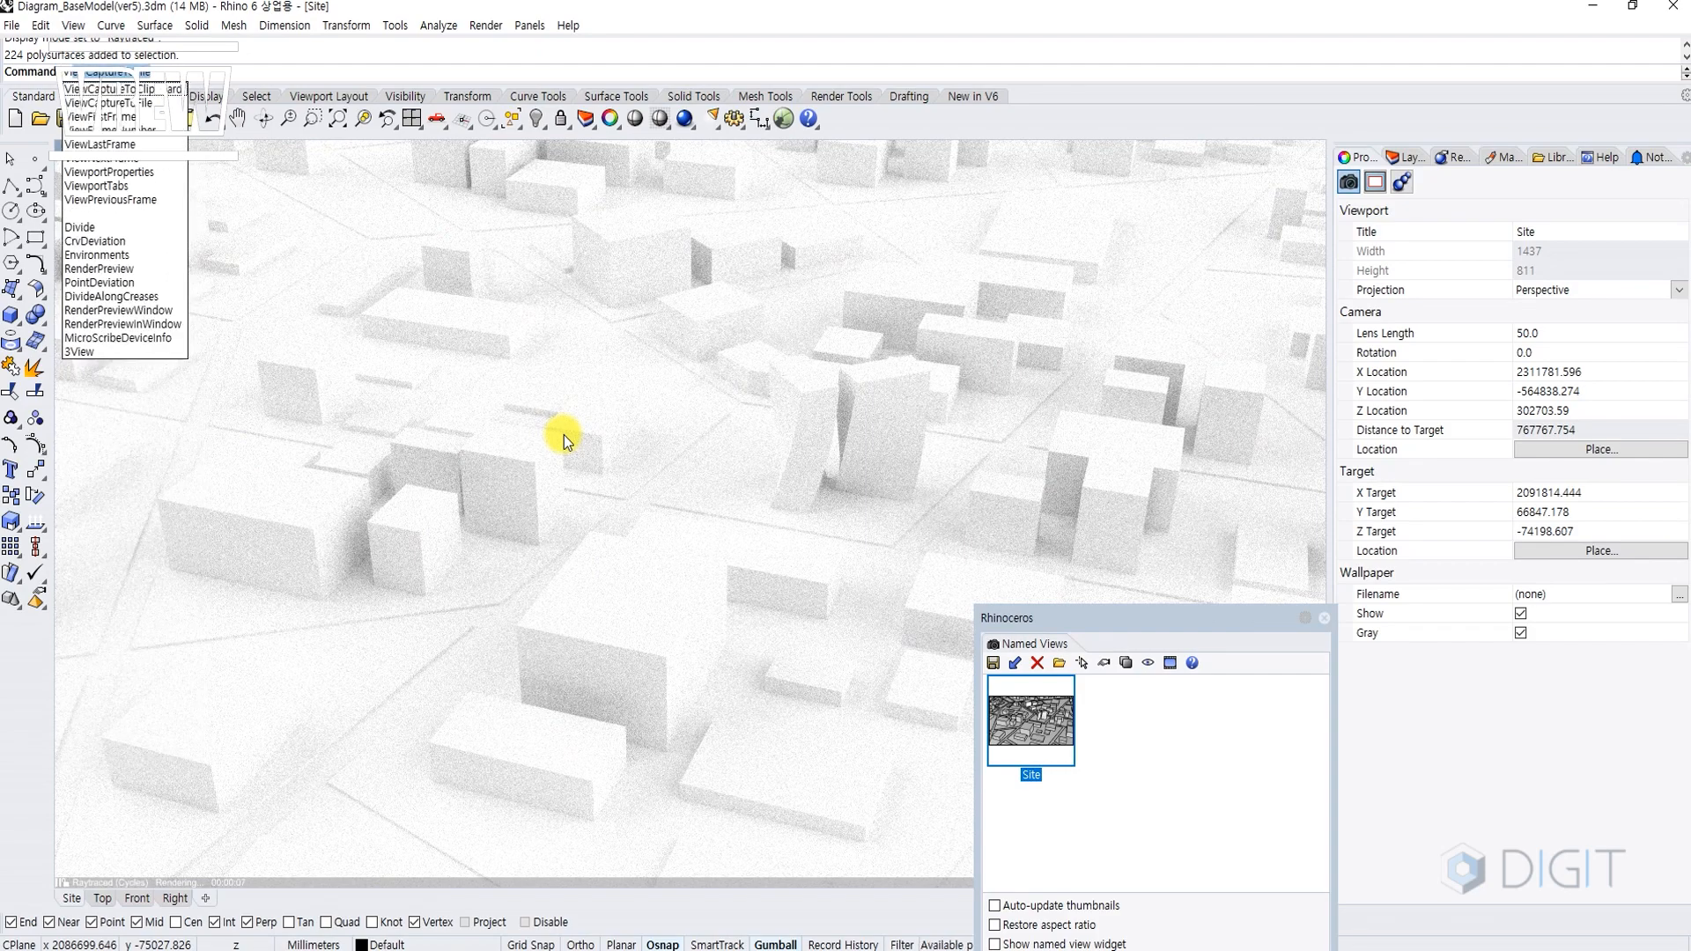
key(Return)
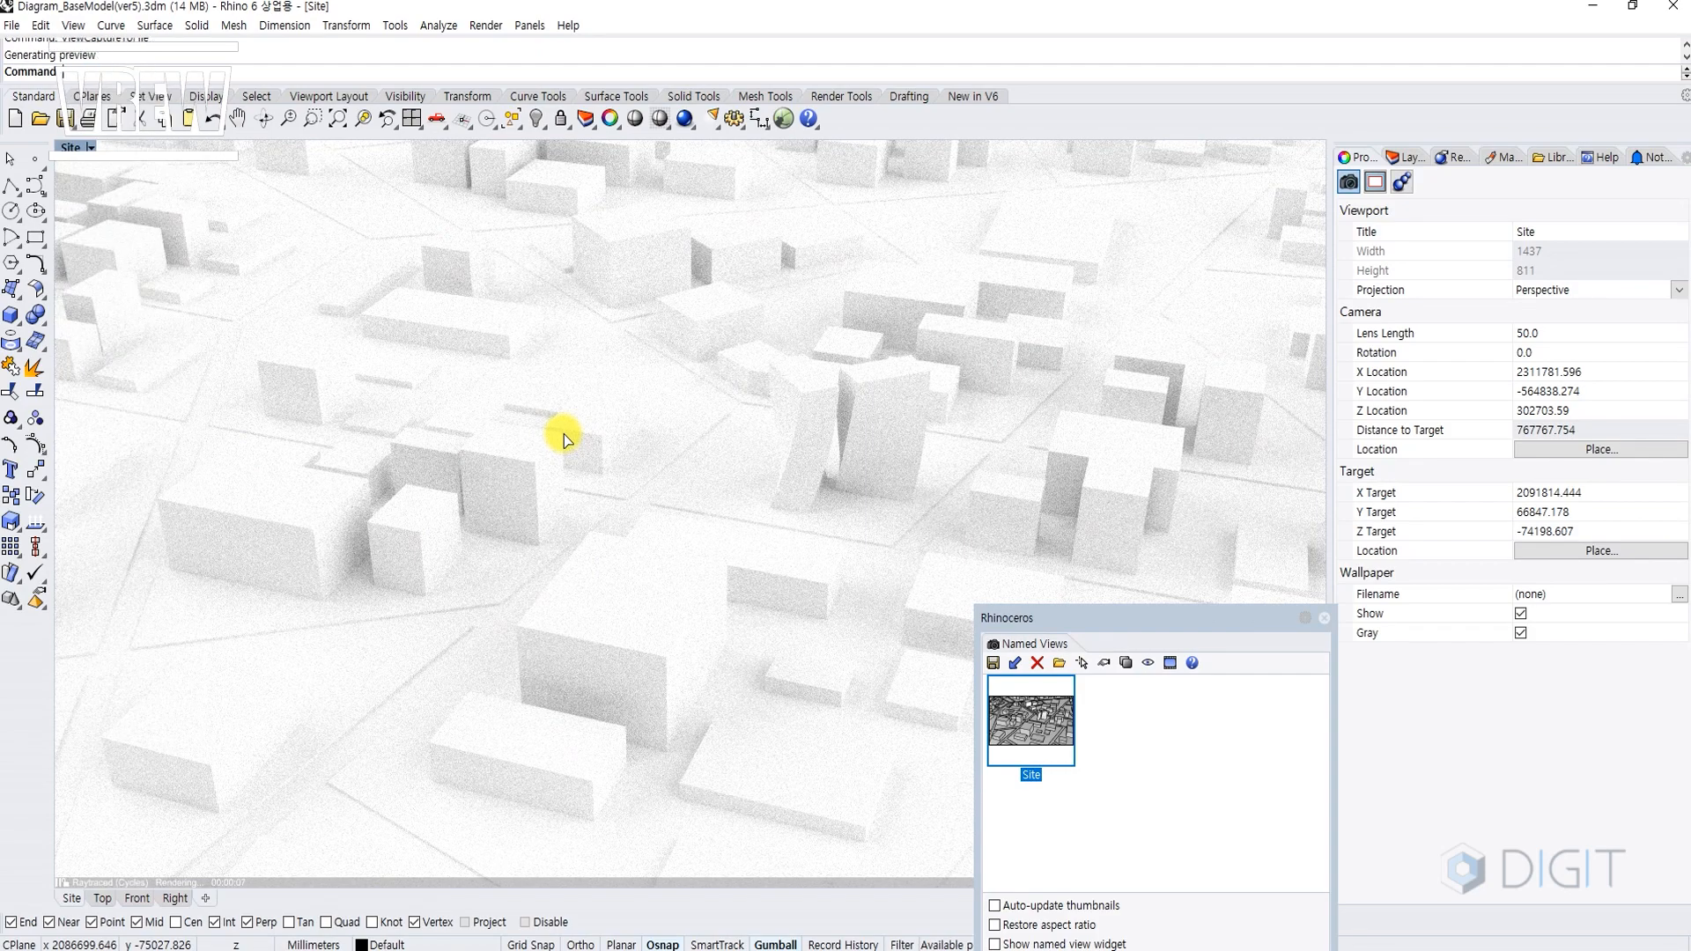
click(832, 733)
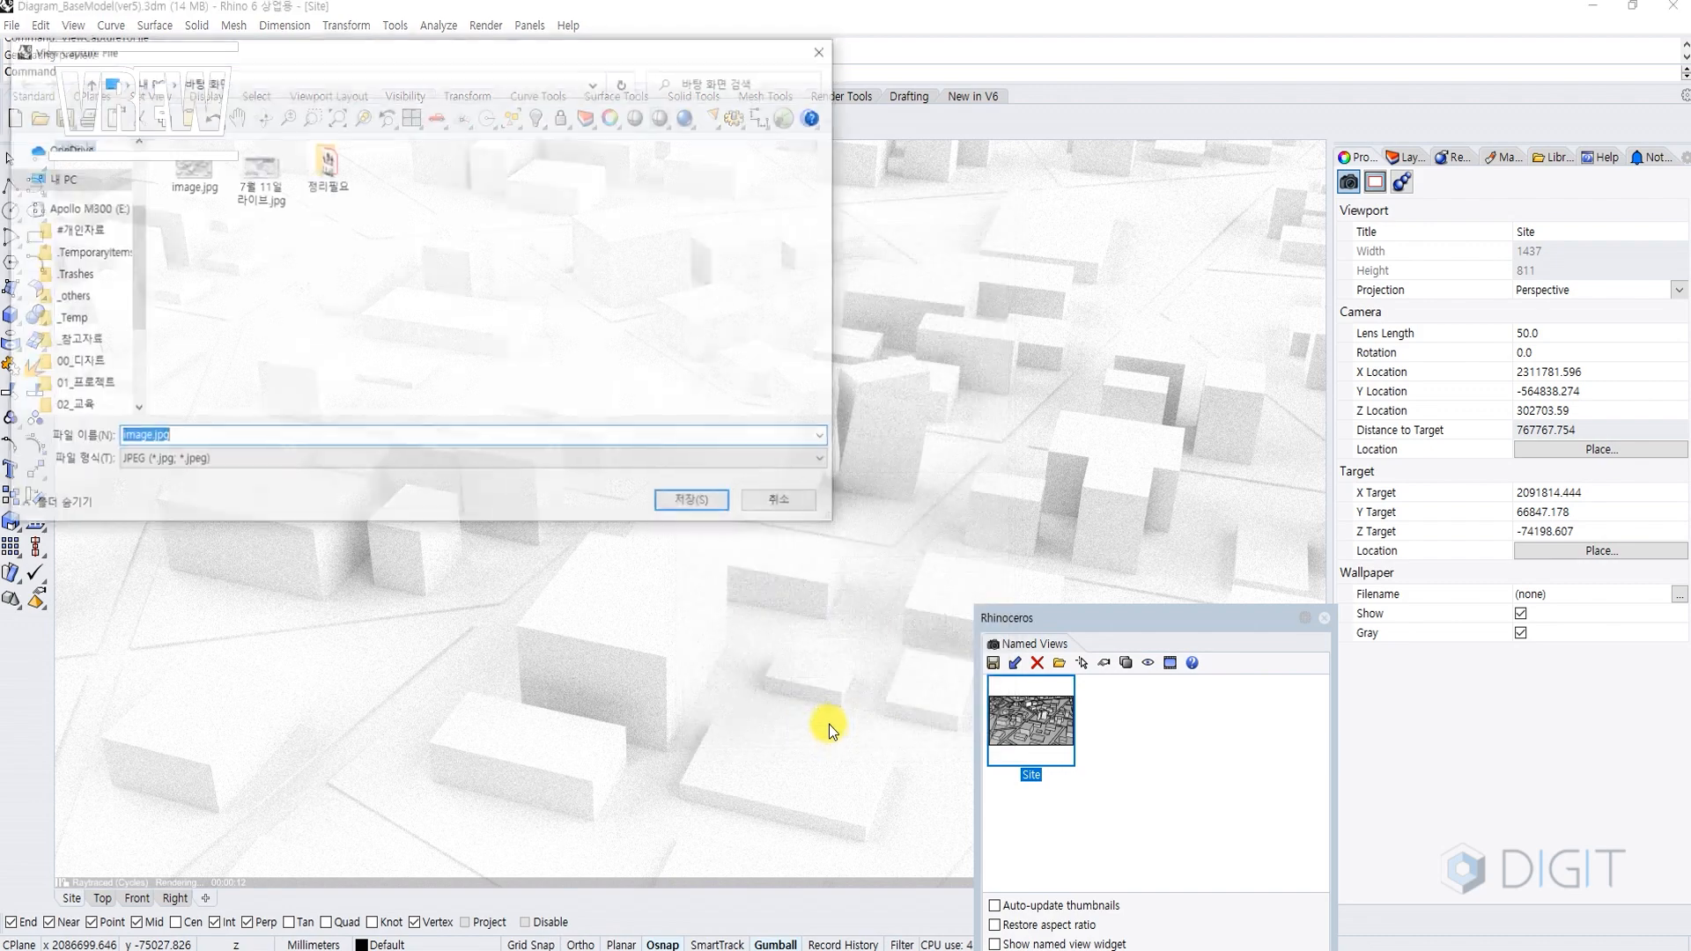
text(image_)
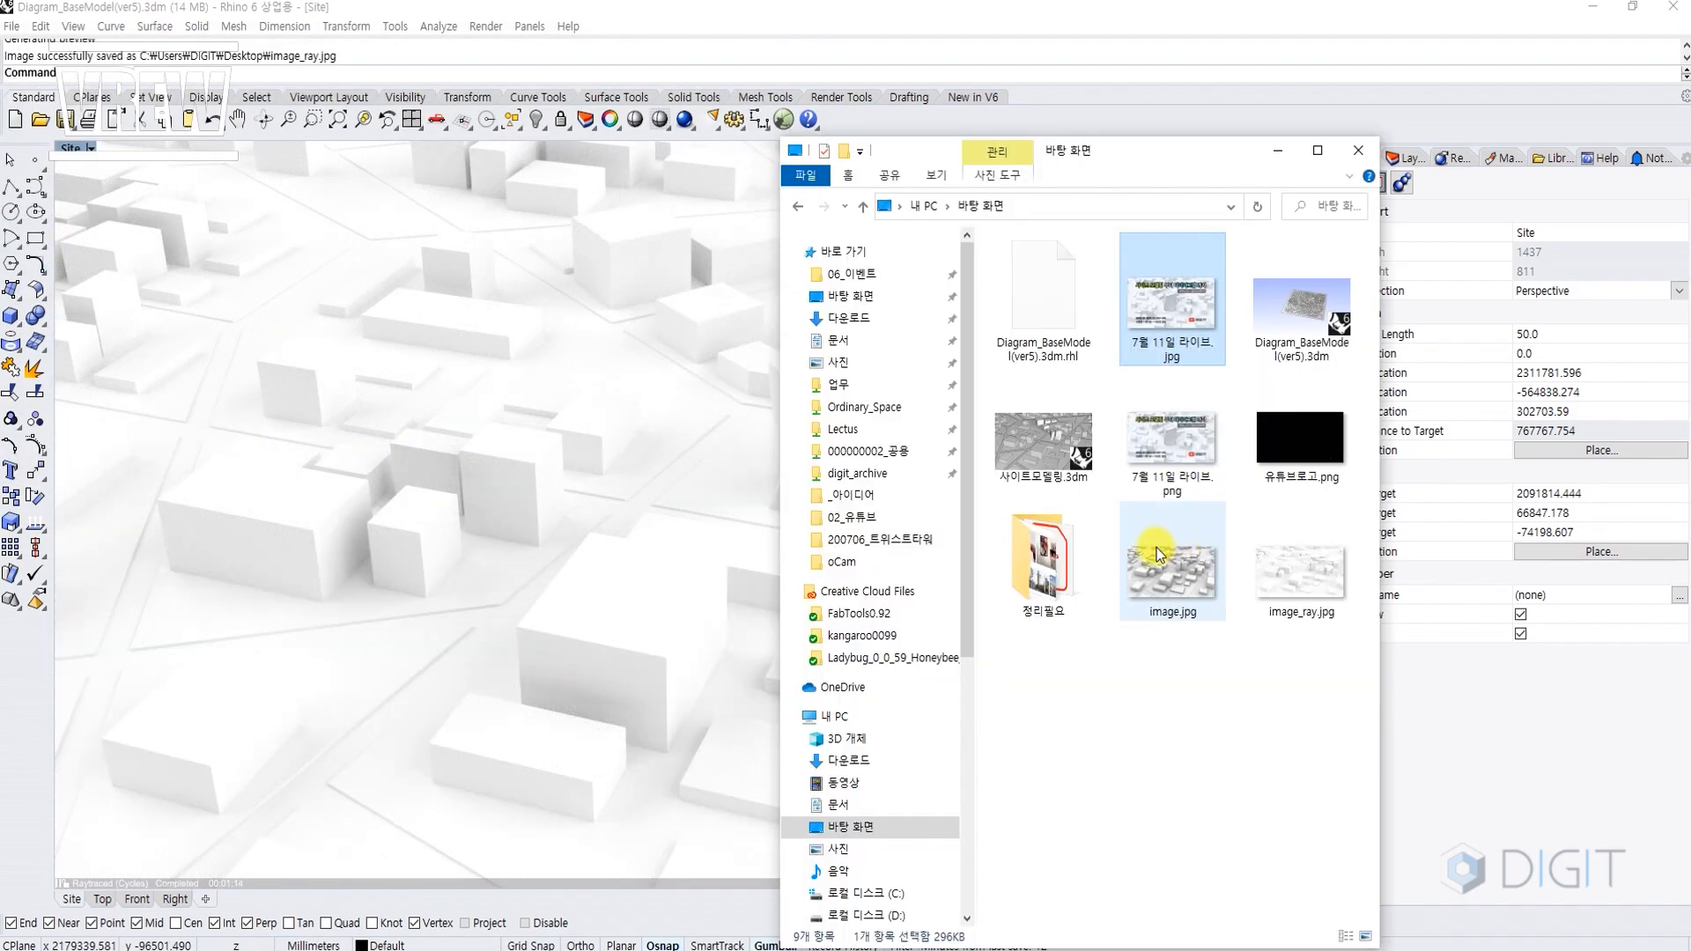
Open image.jpg from the Desktop in the photo viewer and compare it with image_ray.jpg.
double_click(1166, 559)
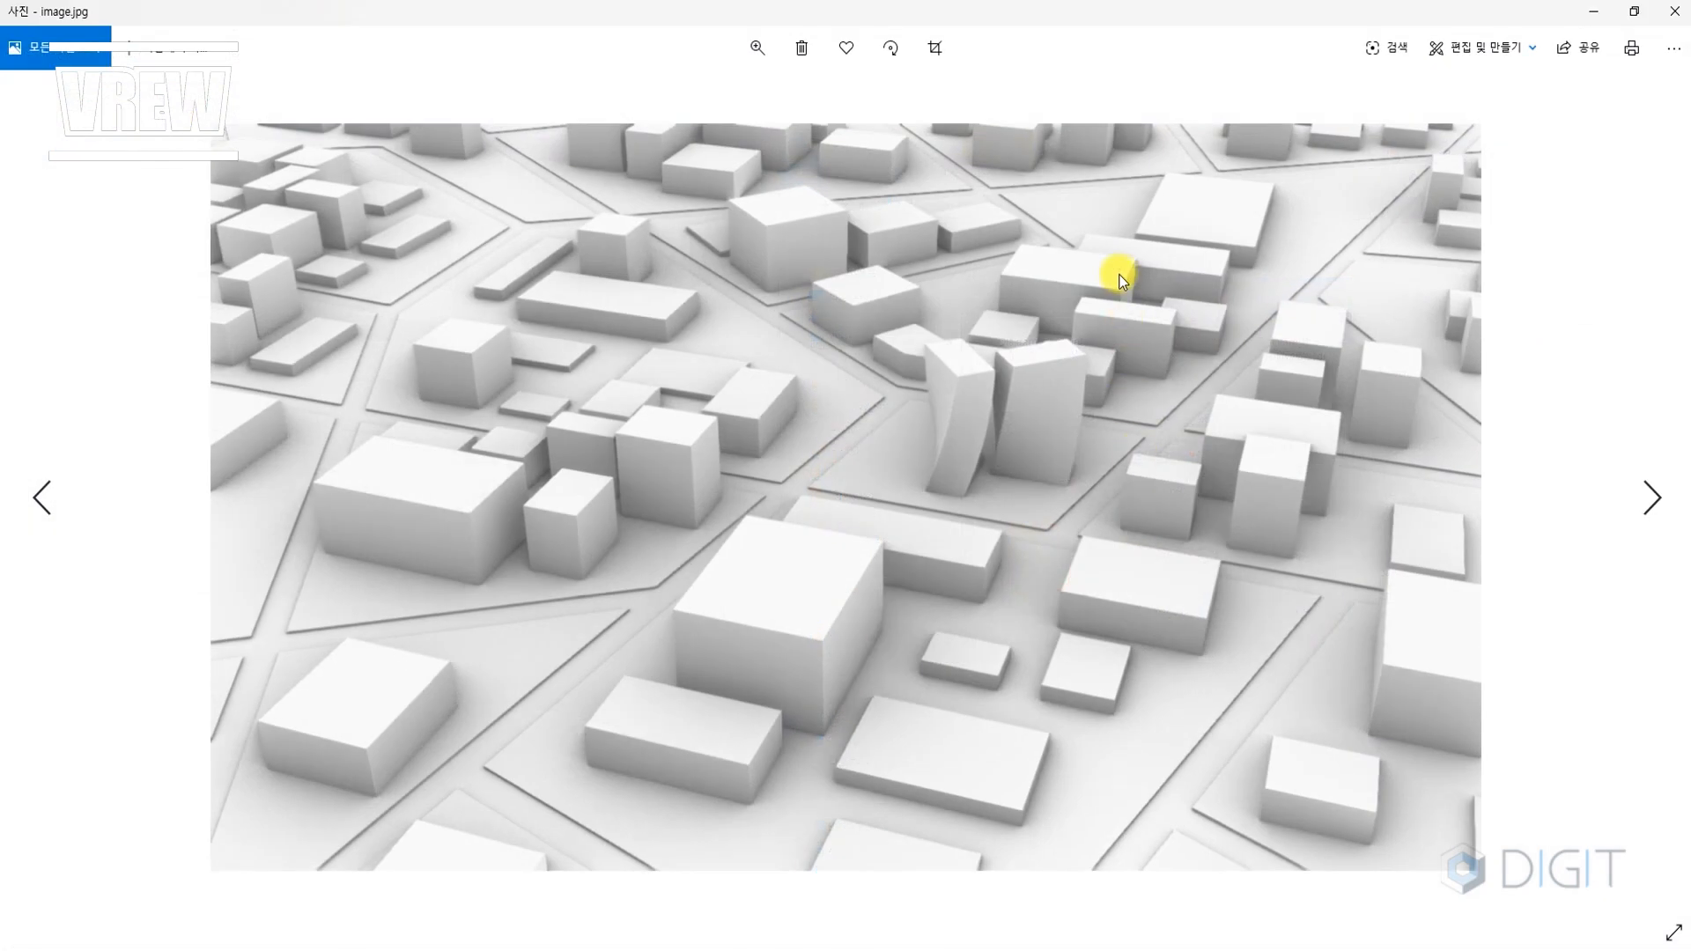
click(39, 652)
click(39, 652)
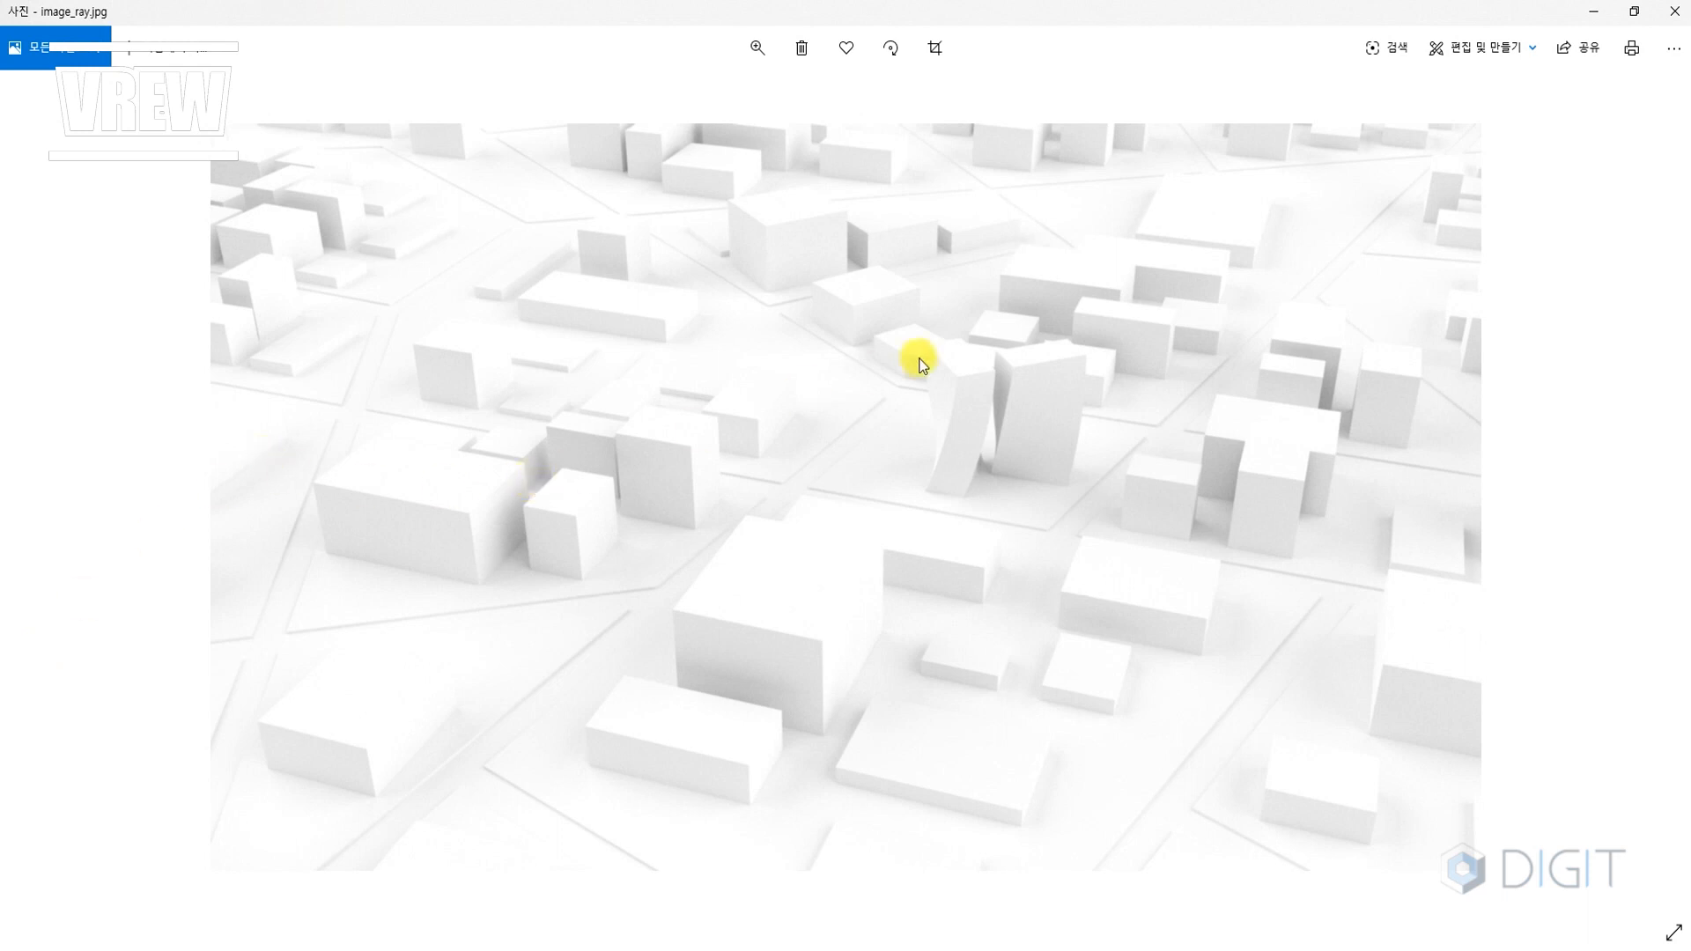
key(Left)
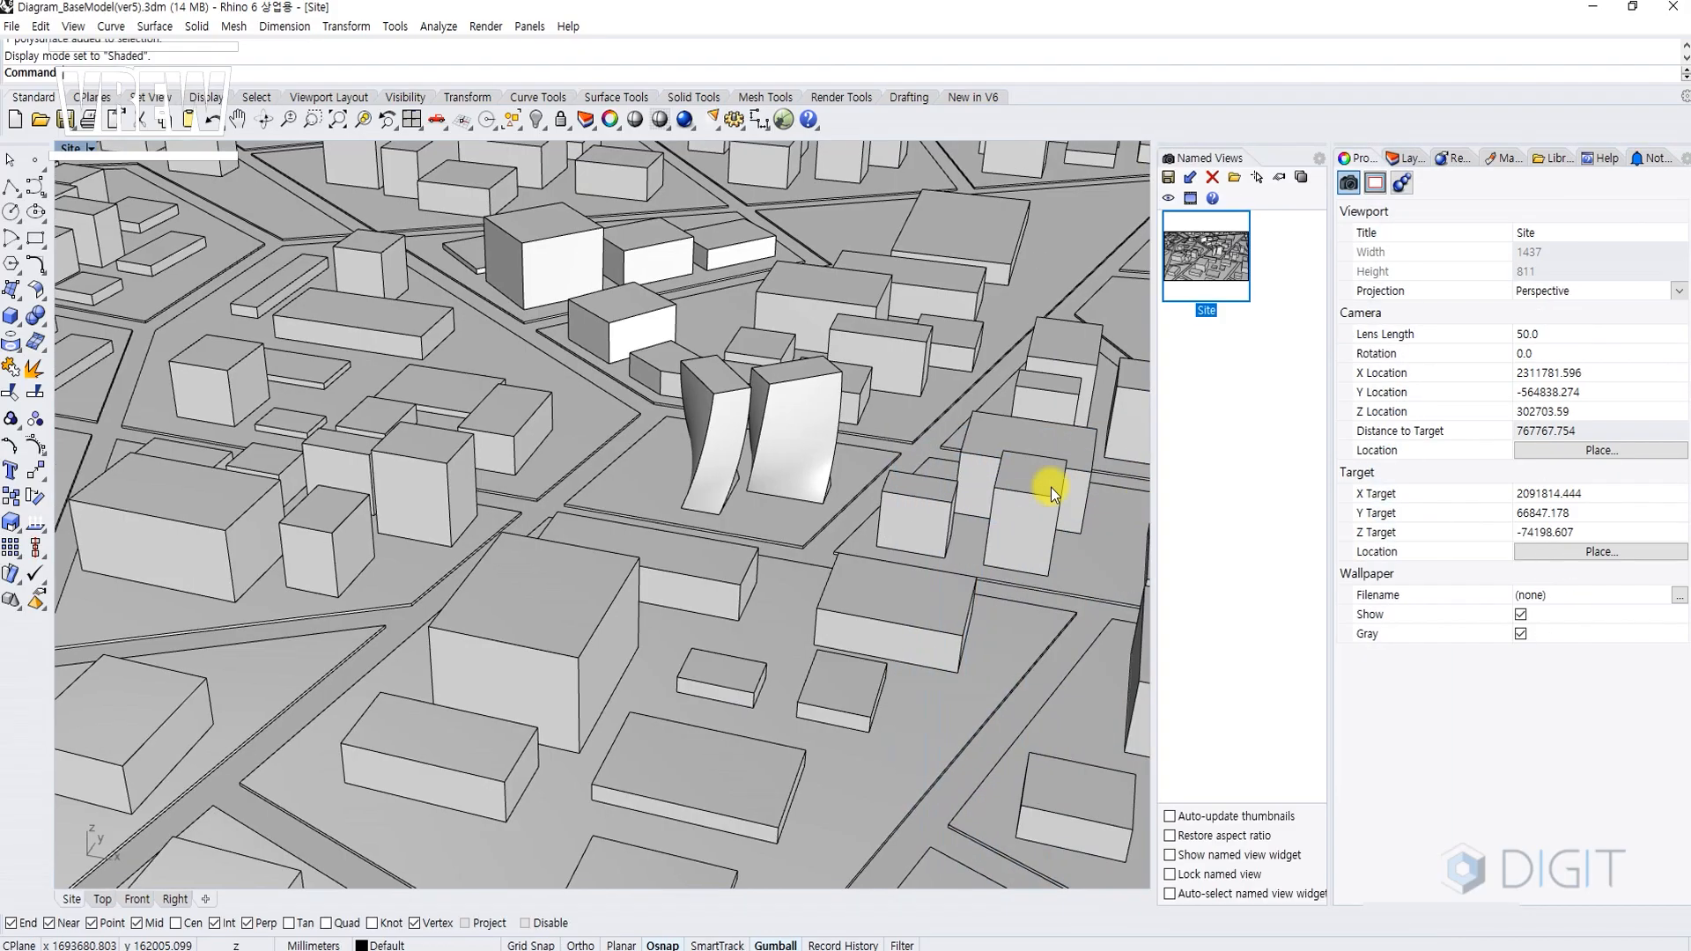
Select all the site geometry and restore the saved Site named view.
drag(1197, 159, 1034, 256)
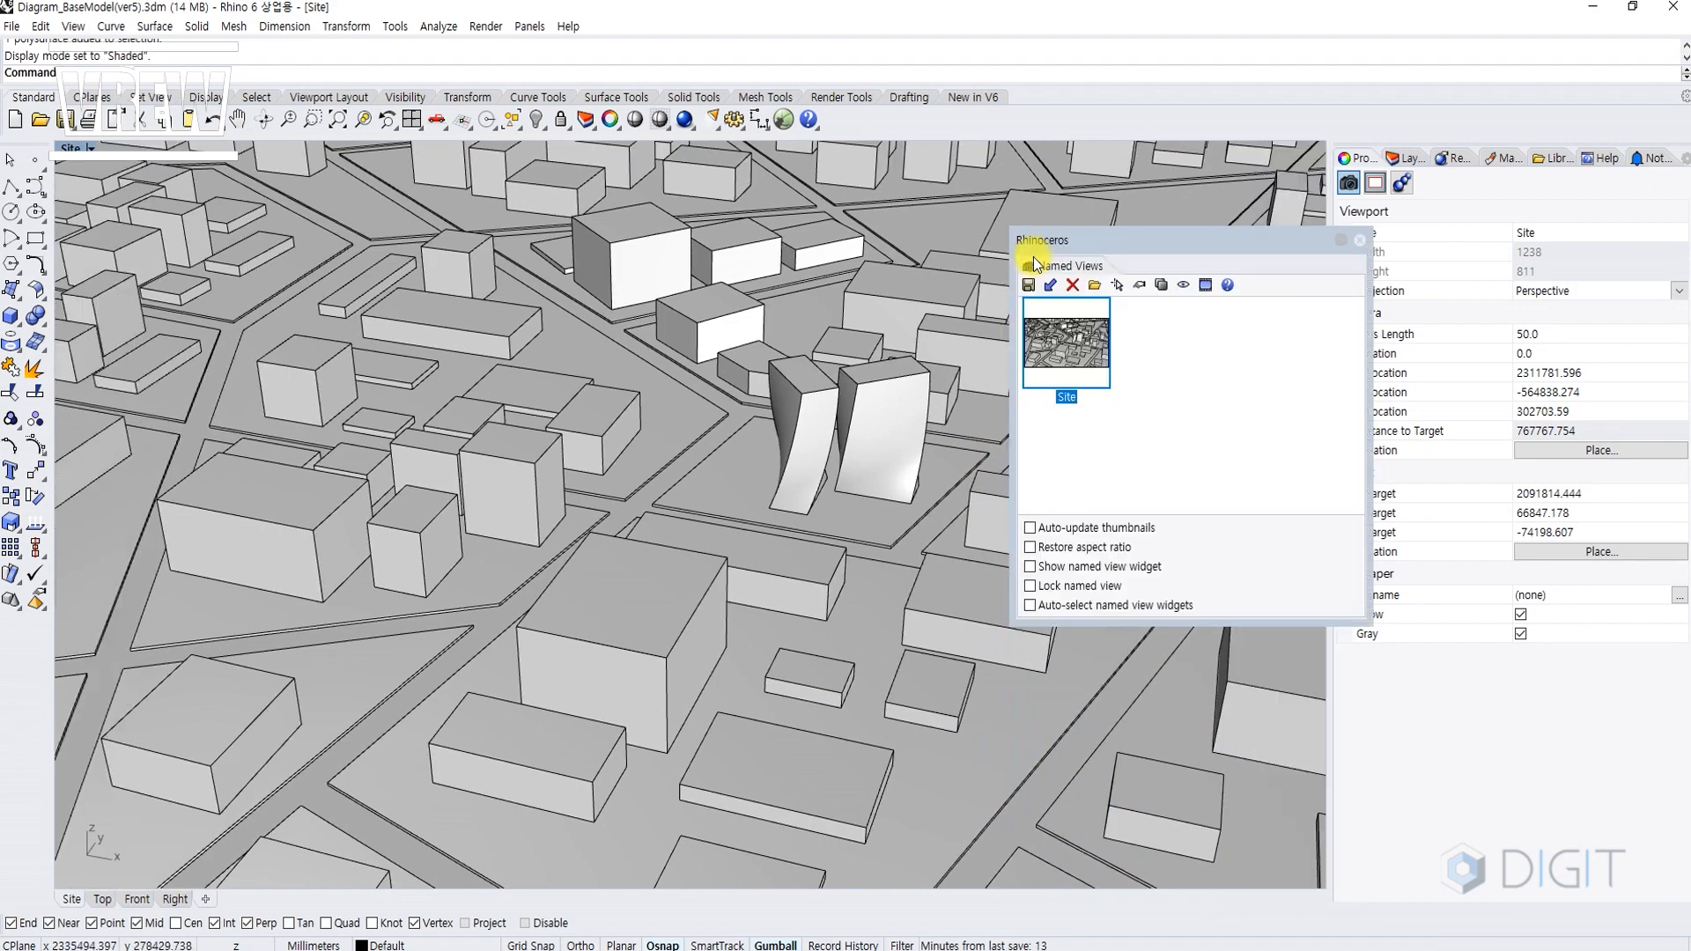
scroll(732, 409, down, 6)
drag(495, 291, 989, 717)
scroll(786, 419, up, 6)
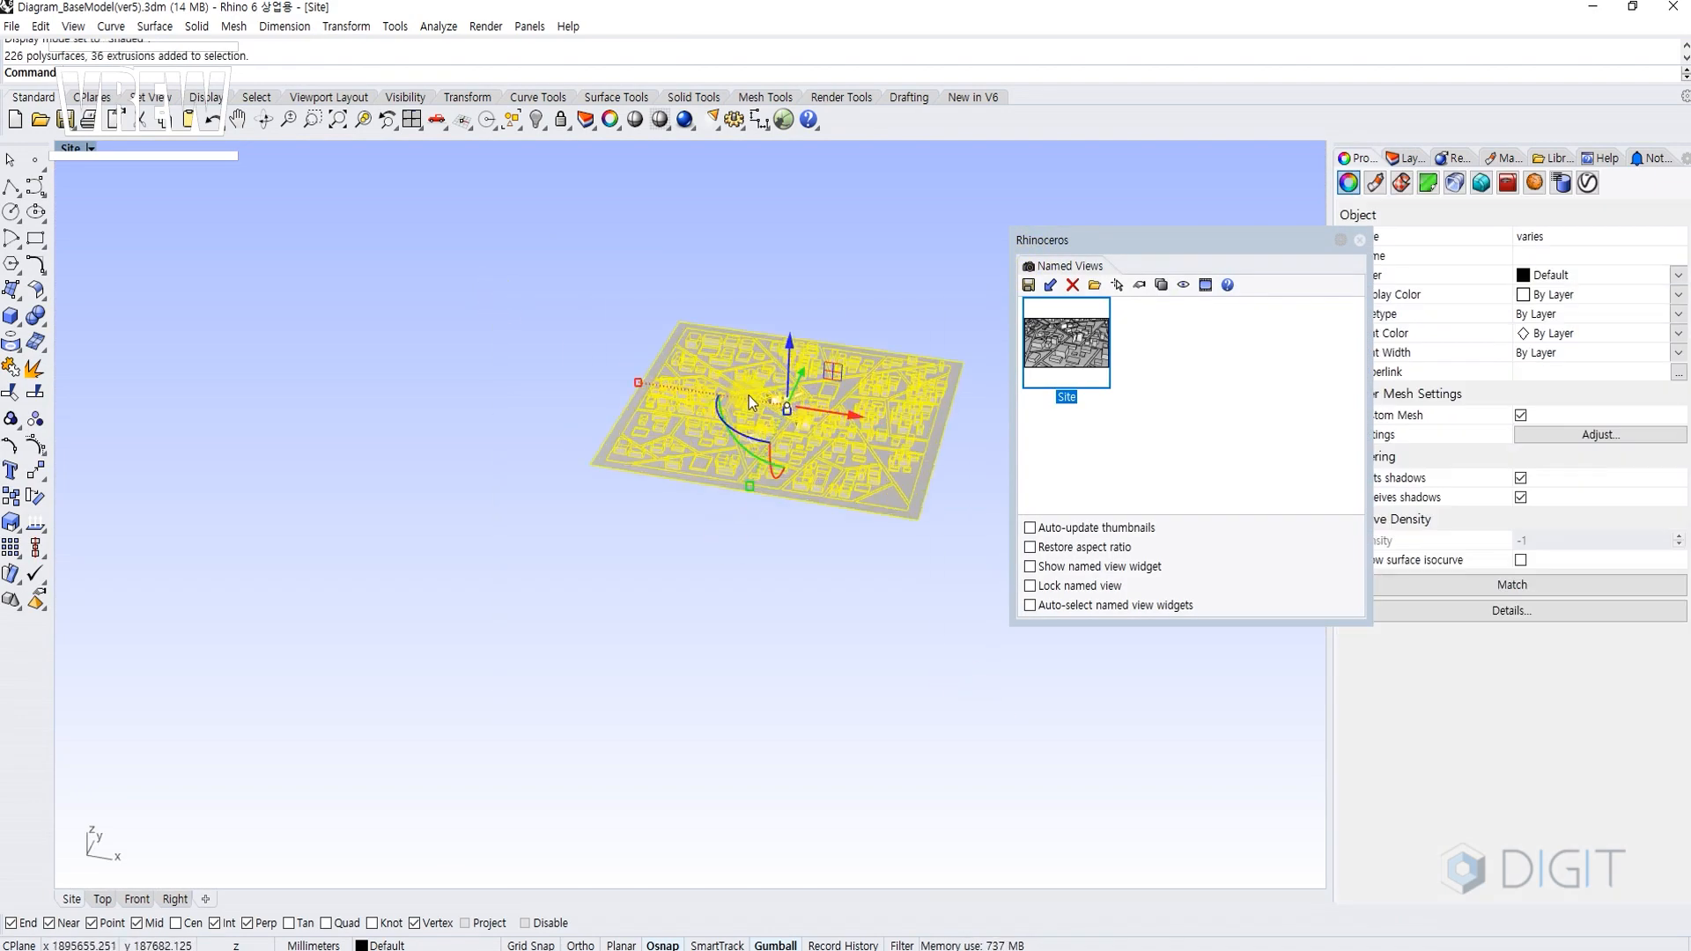
scroll(782, 426, up, 4)
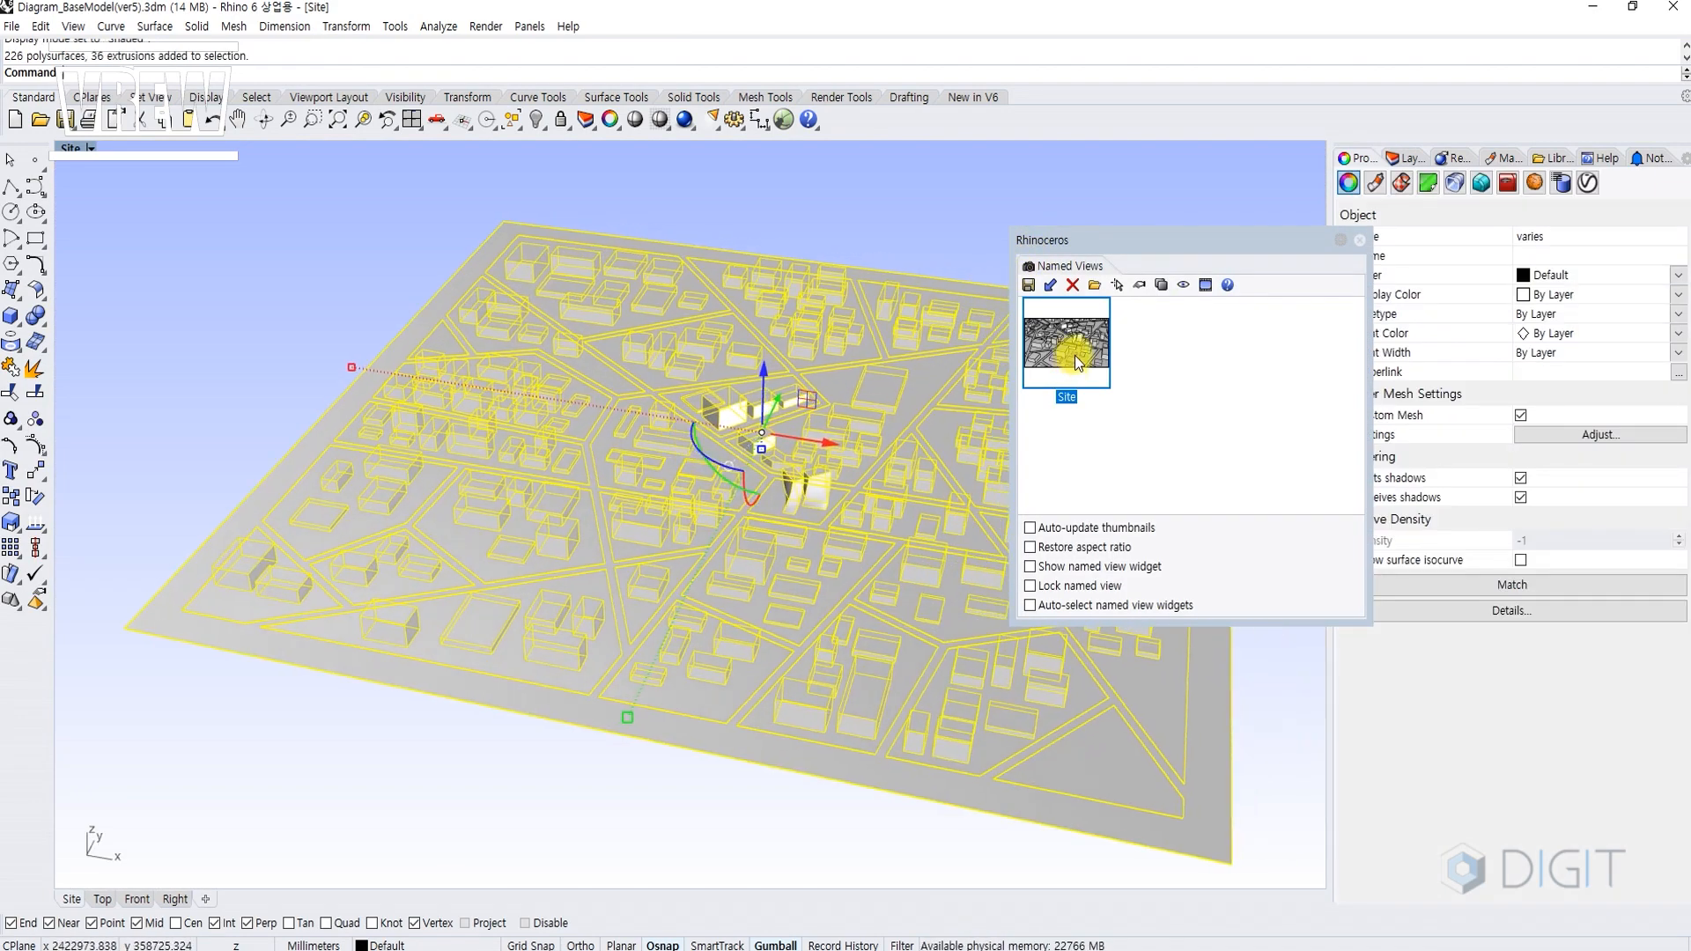
double_click(1074, 356)
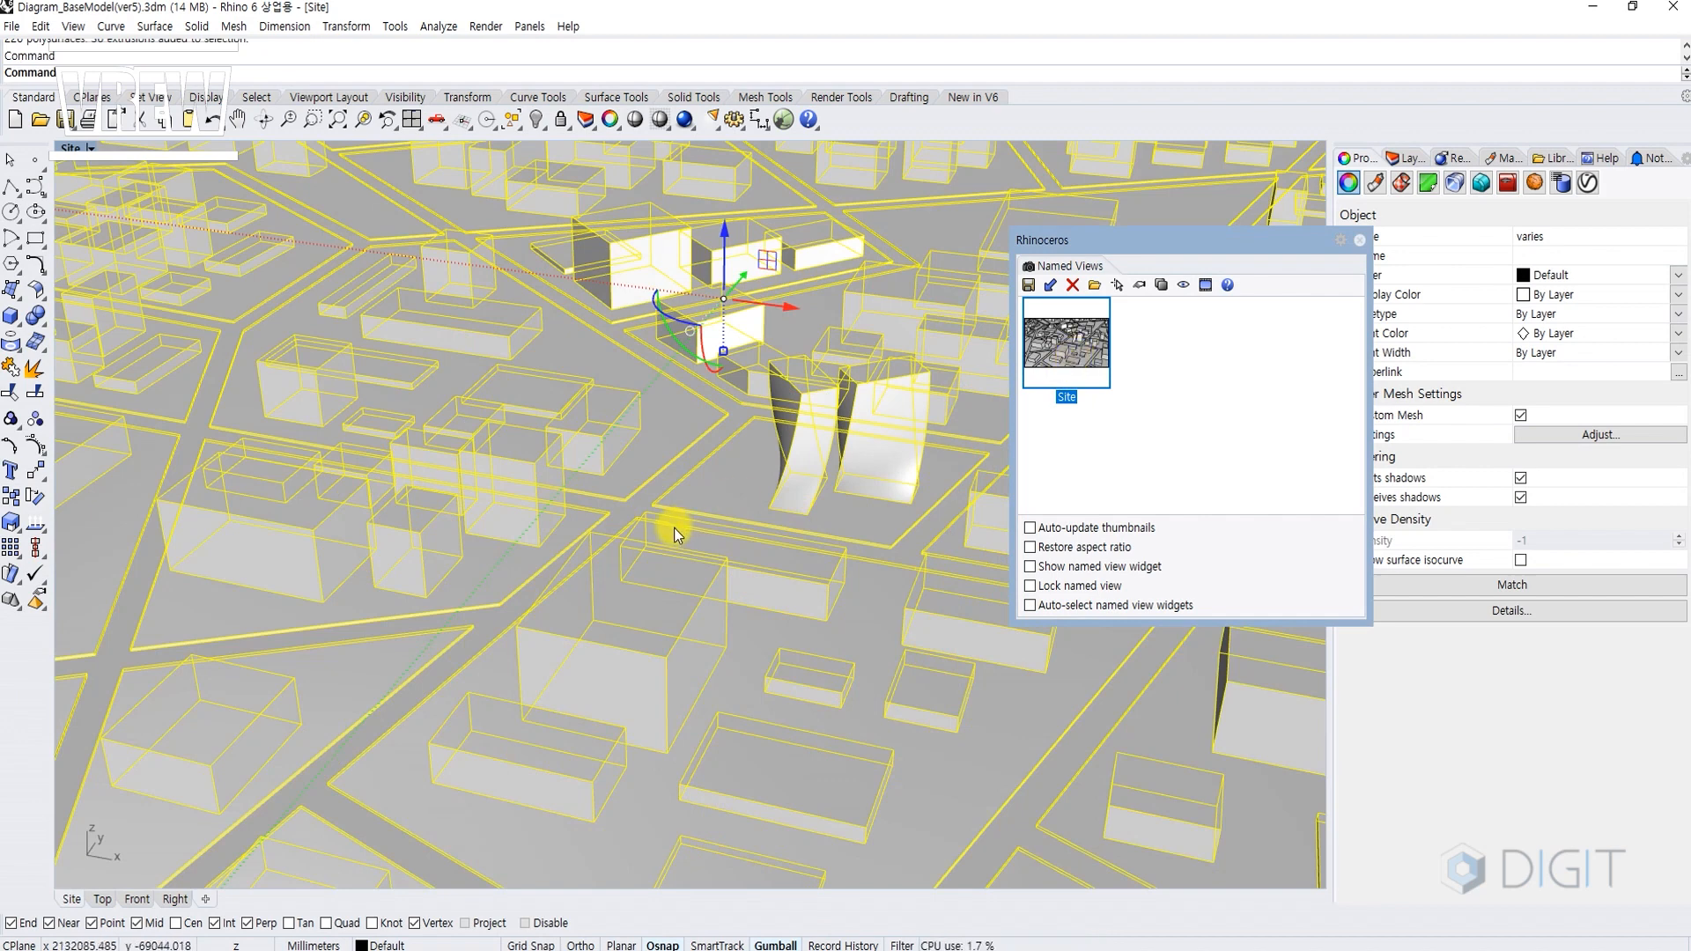
Generate a 2D line drawing of the selected site geometry with Make2D, using the Site view projection and the Make2D layer name.
text(Make2D)
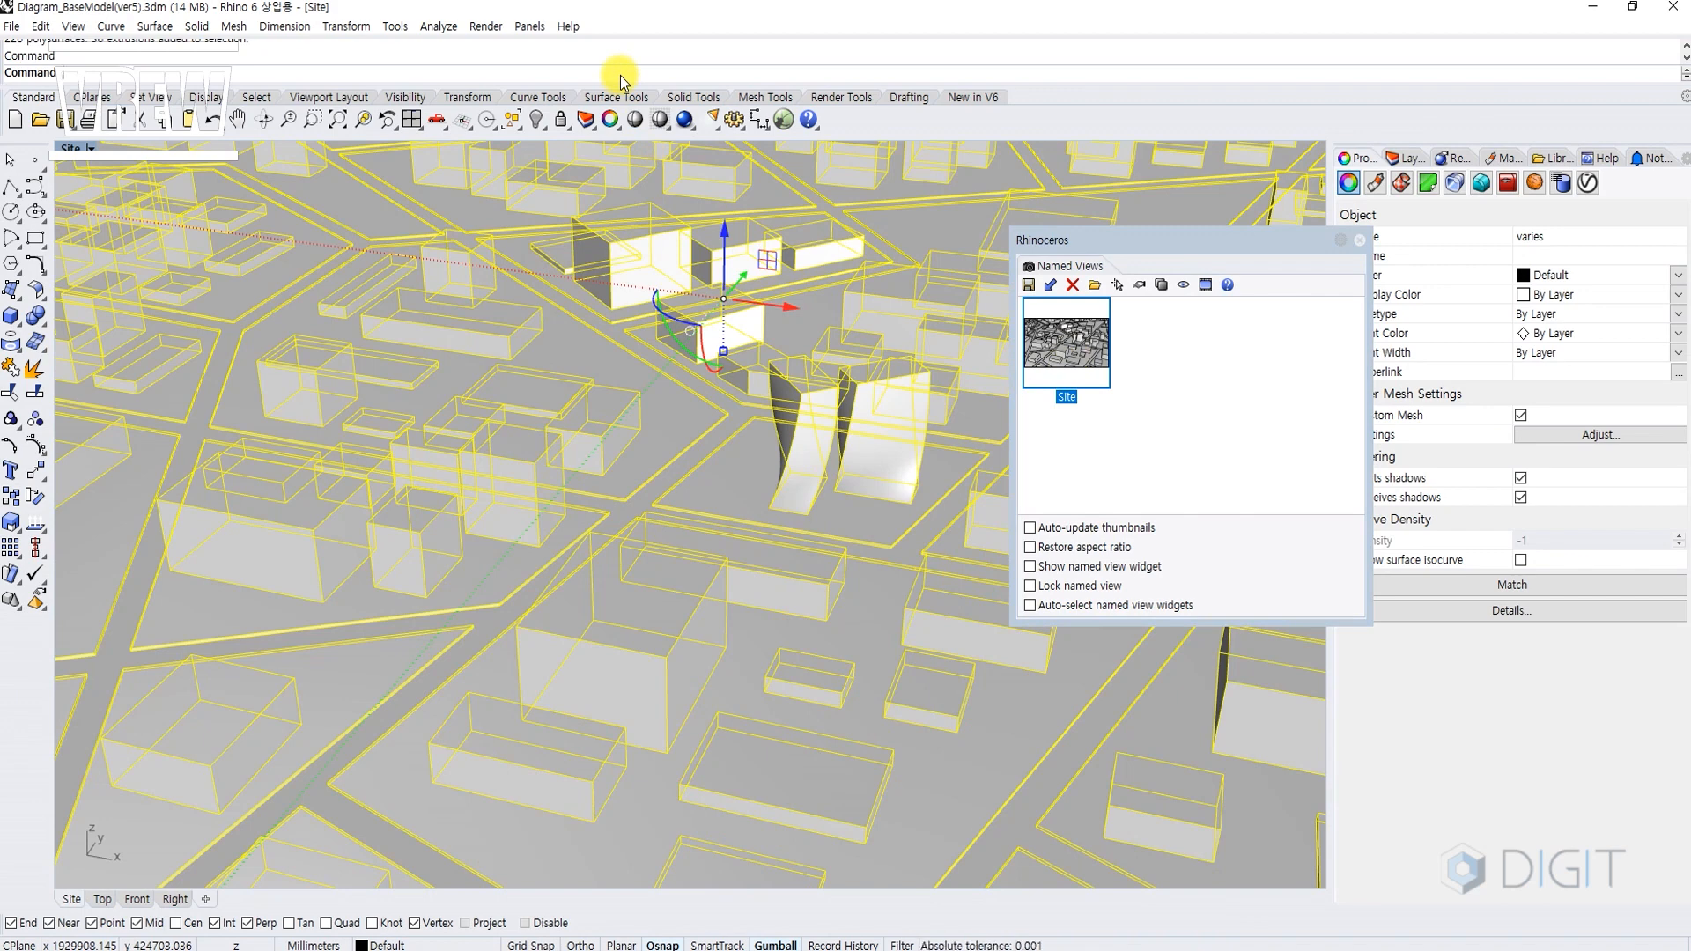
key(Return)
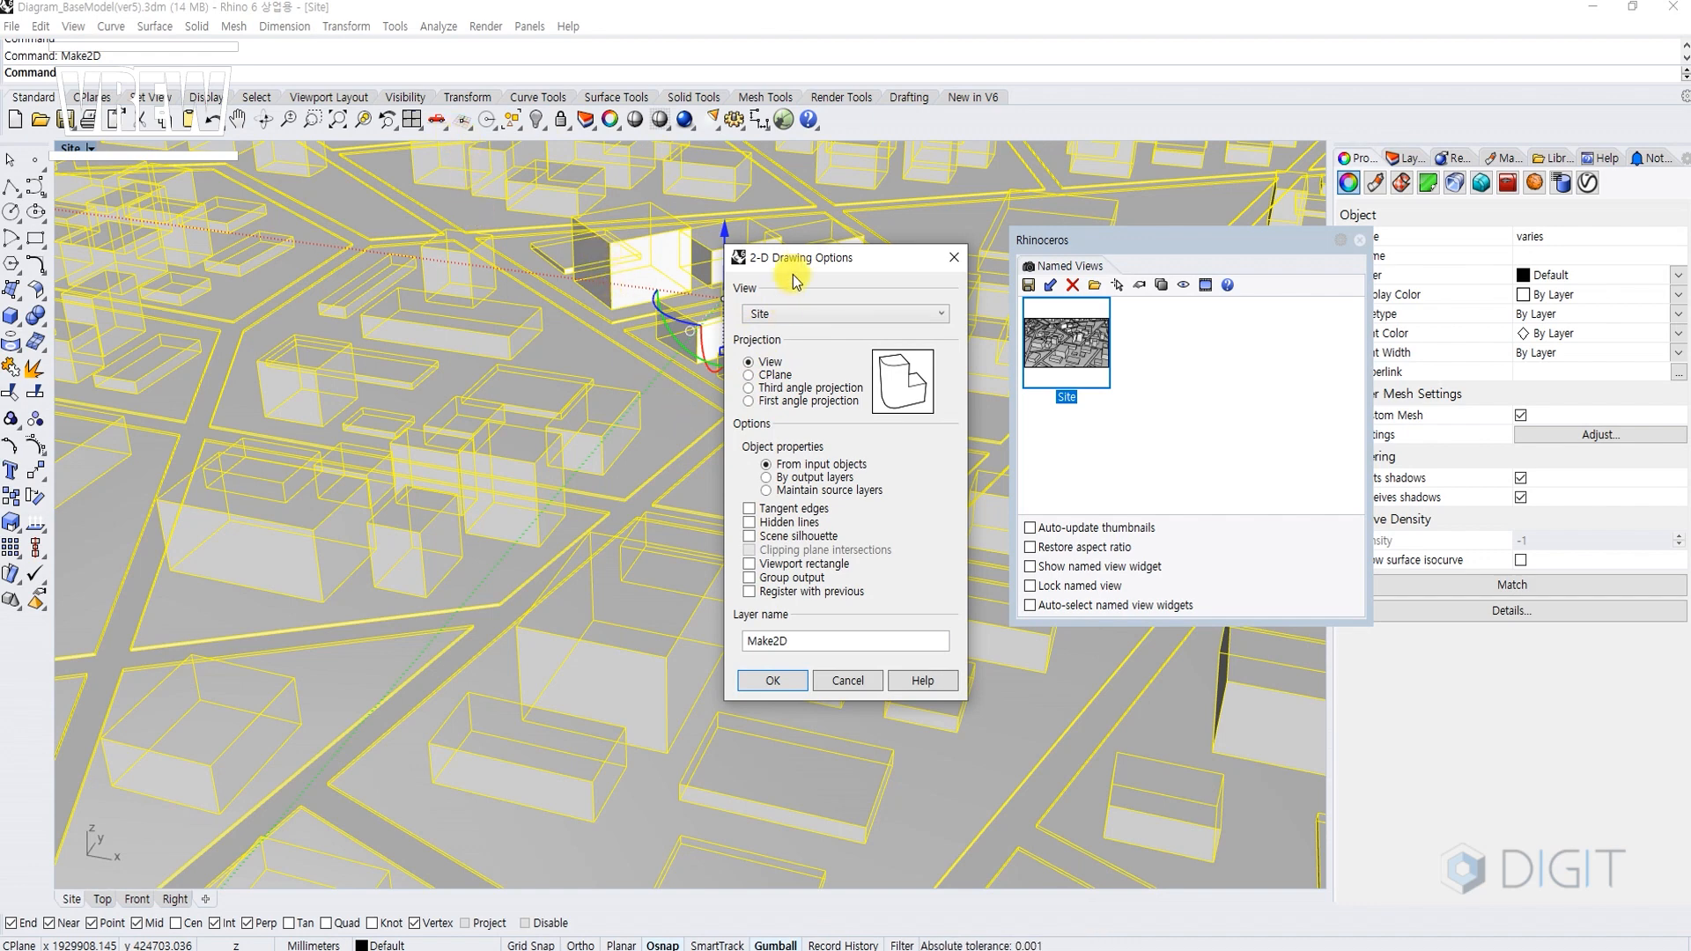
drag(798, 264, 779, 241)
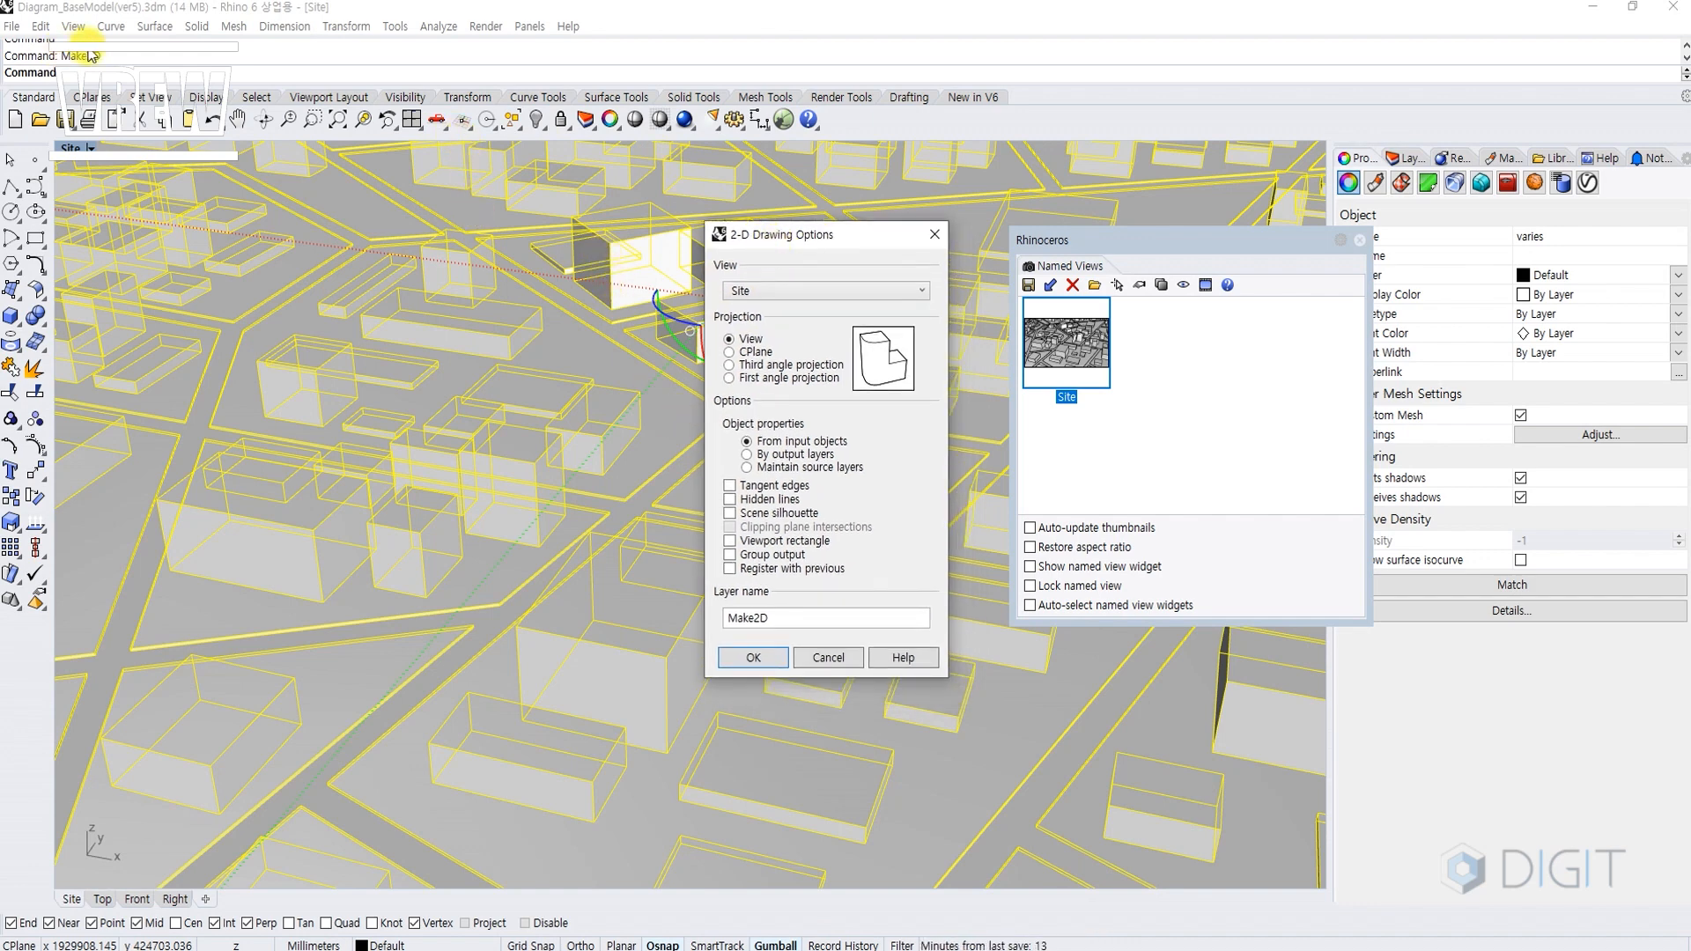
click(751, 657)
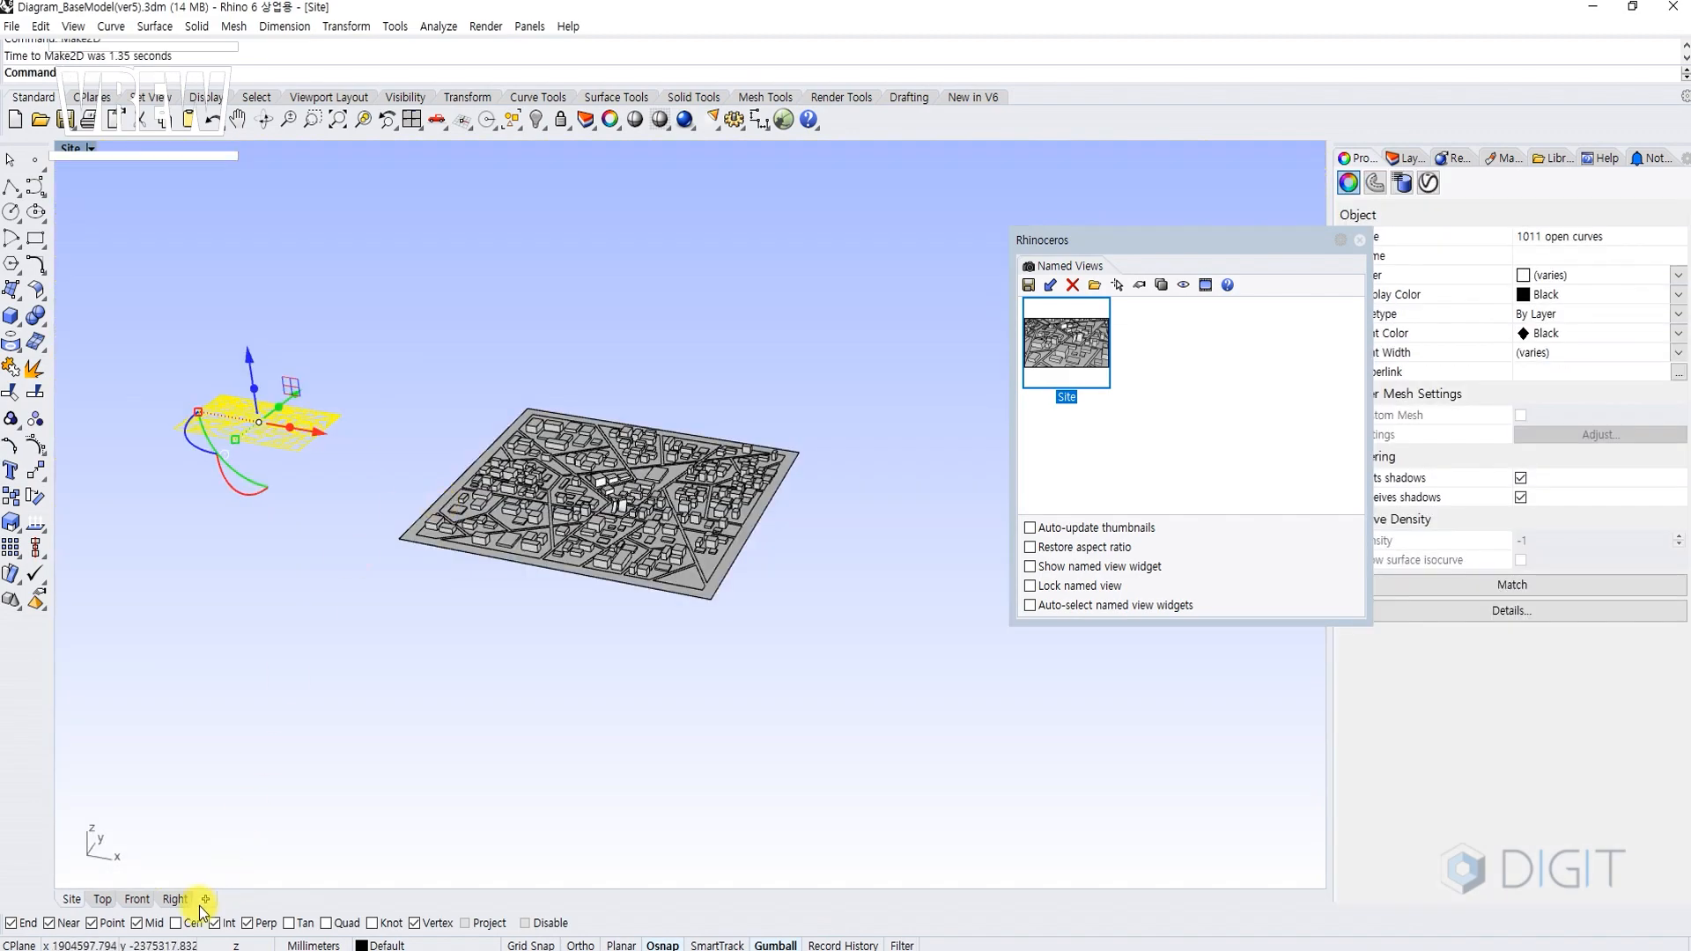
Switch to the Top view, zoom to the generated Make2D linework and check its full extent.
click(108, 900)
text(zs)
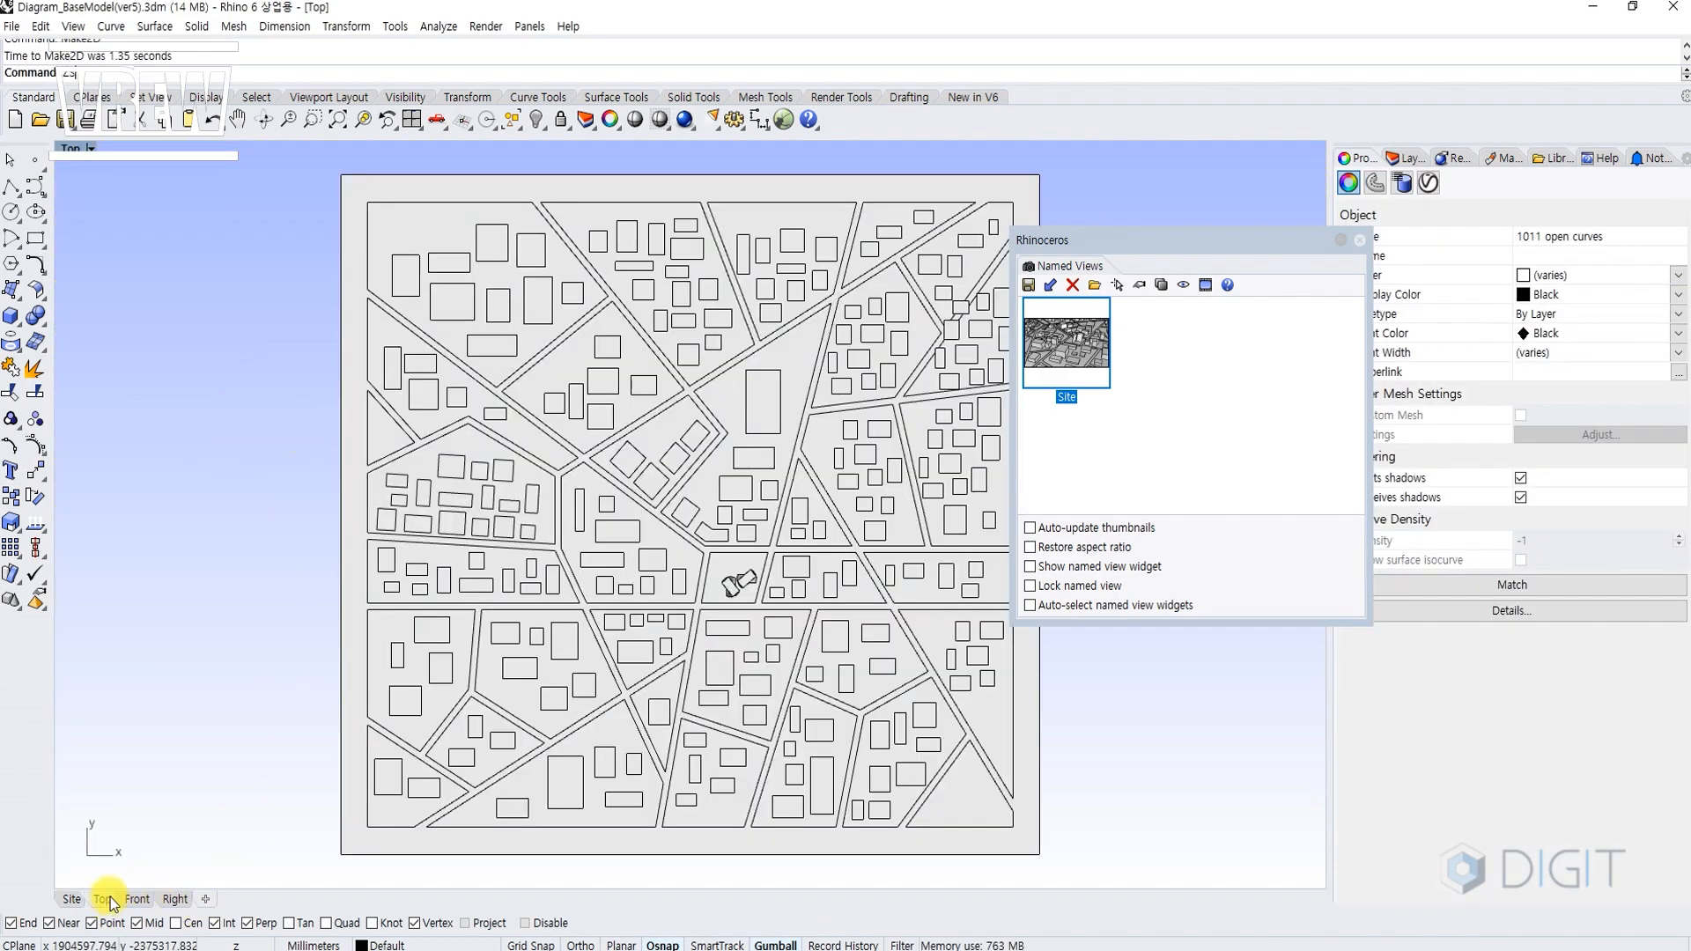
key(space)
key(Escape)
scroll(541, 662, down, 8)
scroll(592, 631, up, 4)
scroll(691, 564, down, 8)
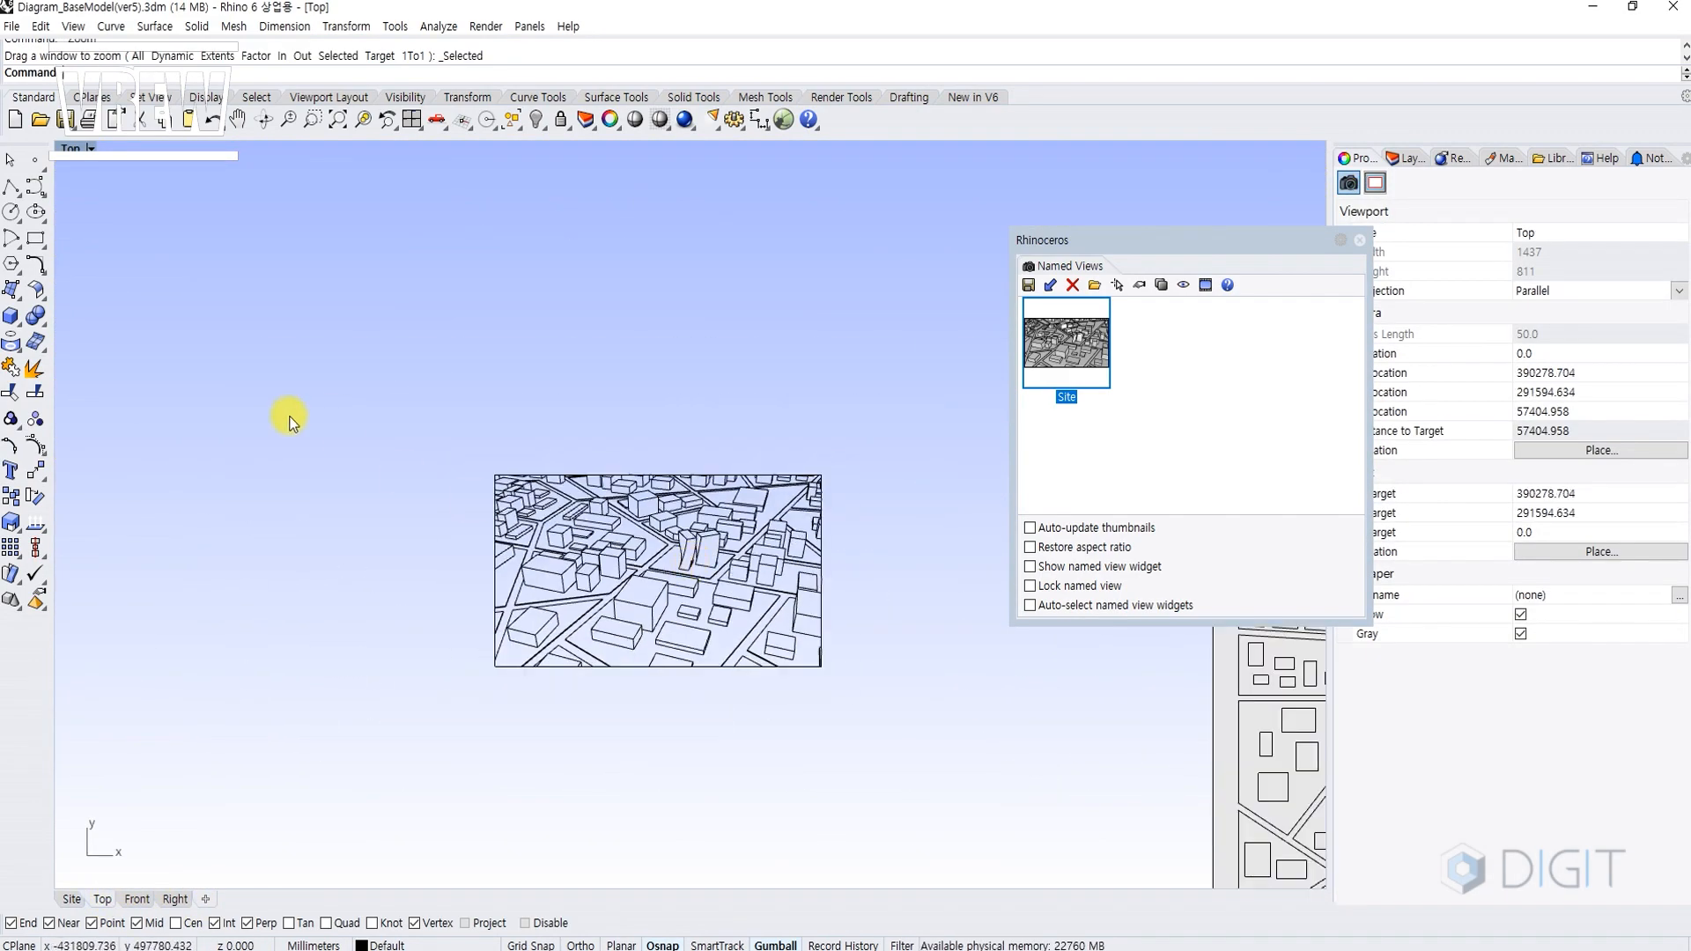
drag(288, 415, 927, 774)
drag(890, 732, 295, 387)
click(356, 482)
Delete the stray curve near the base of the left twisted tower in the linework.
scroll(699, 555, up, 10)
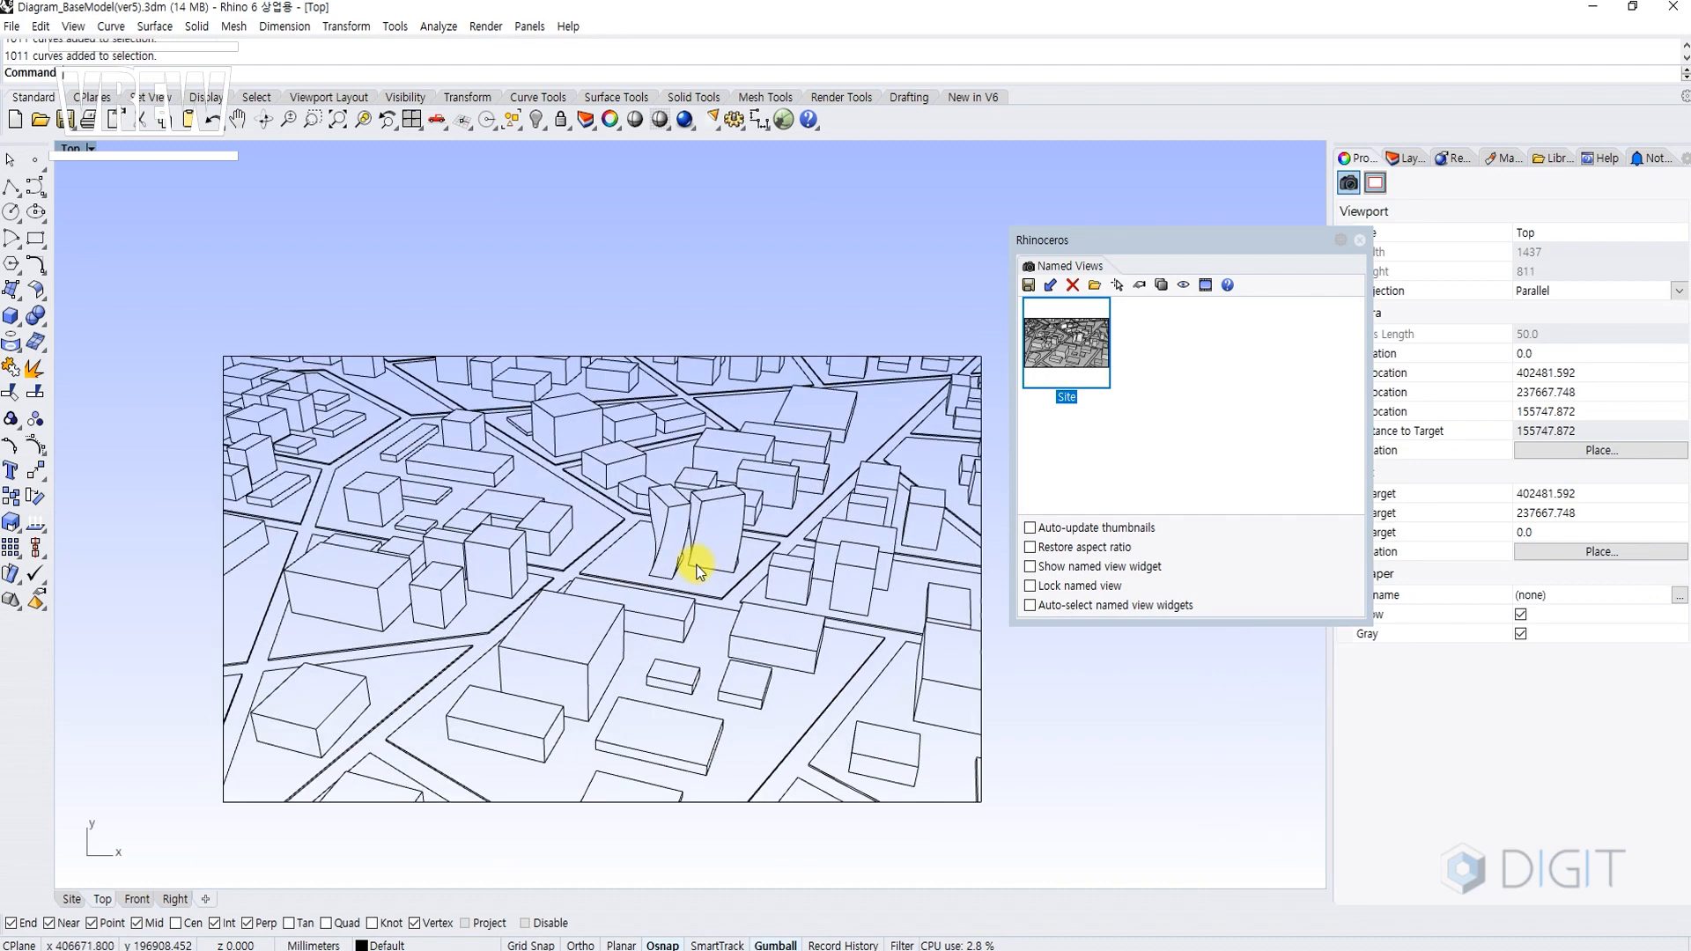
click(646, 531)
scroll(646, 531, down, 4)
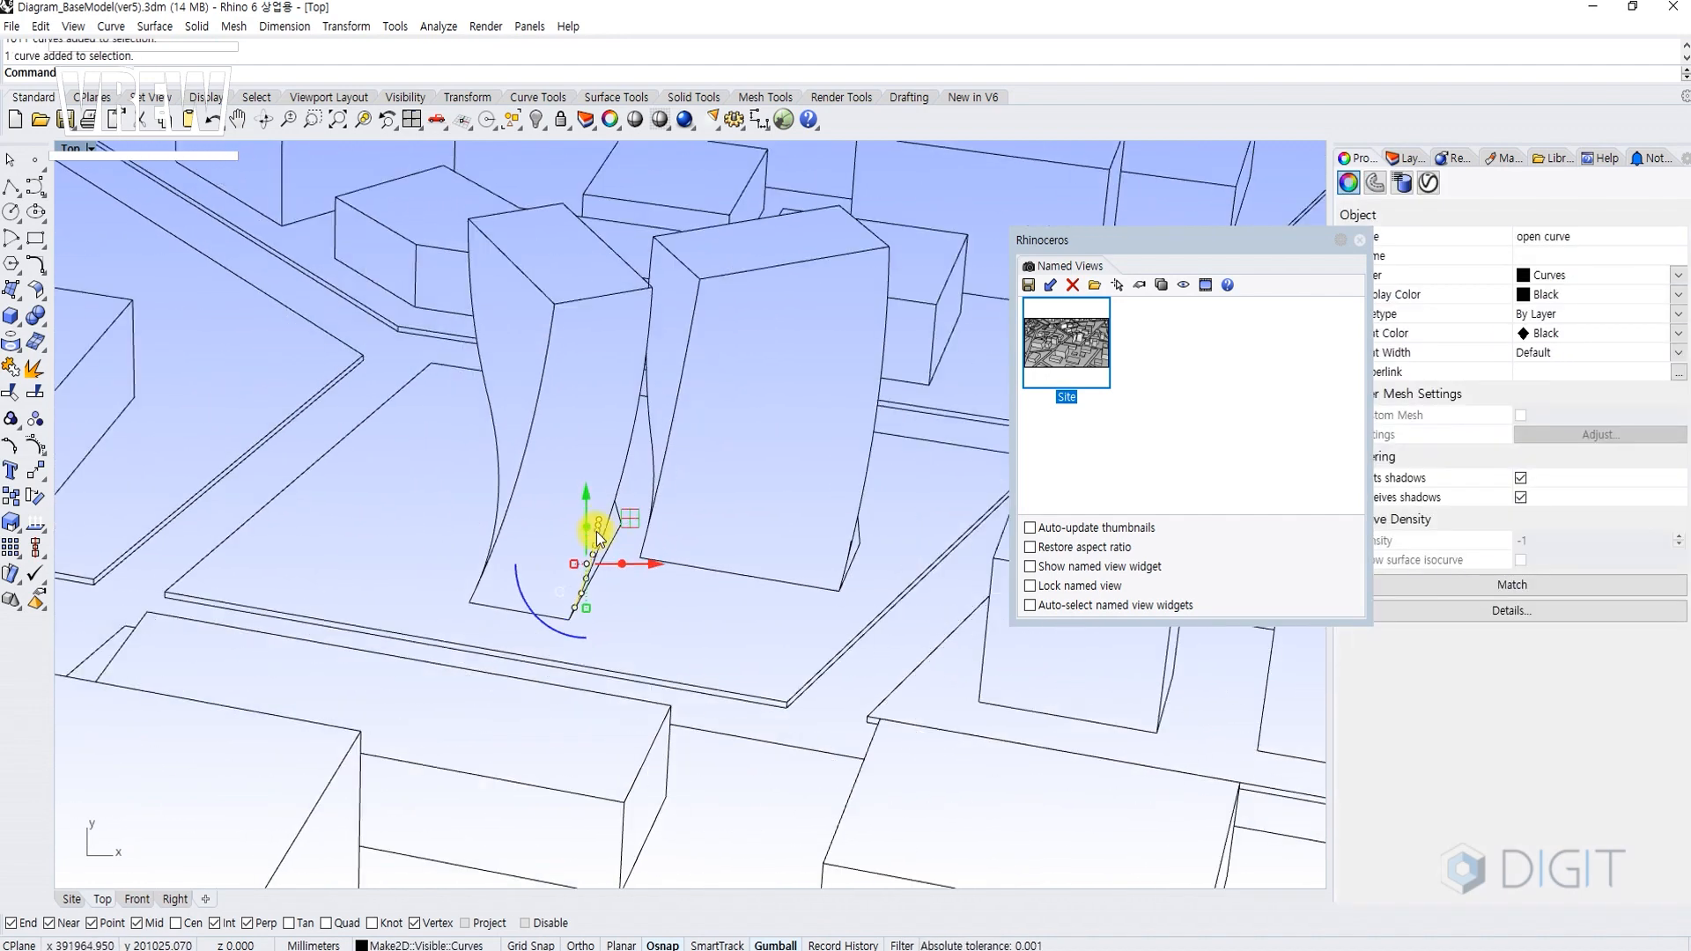
key(Delete)
scroll(821, 356, up, 2)
click(433, 547)
click(477, 563)
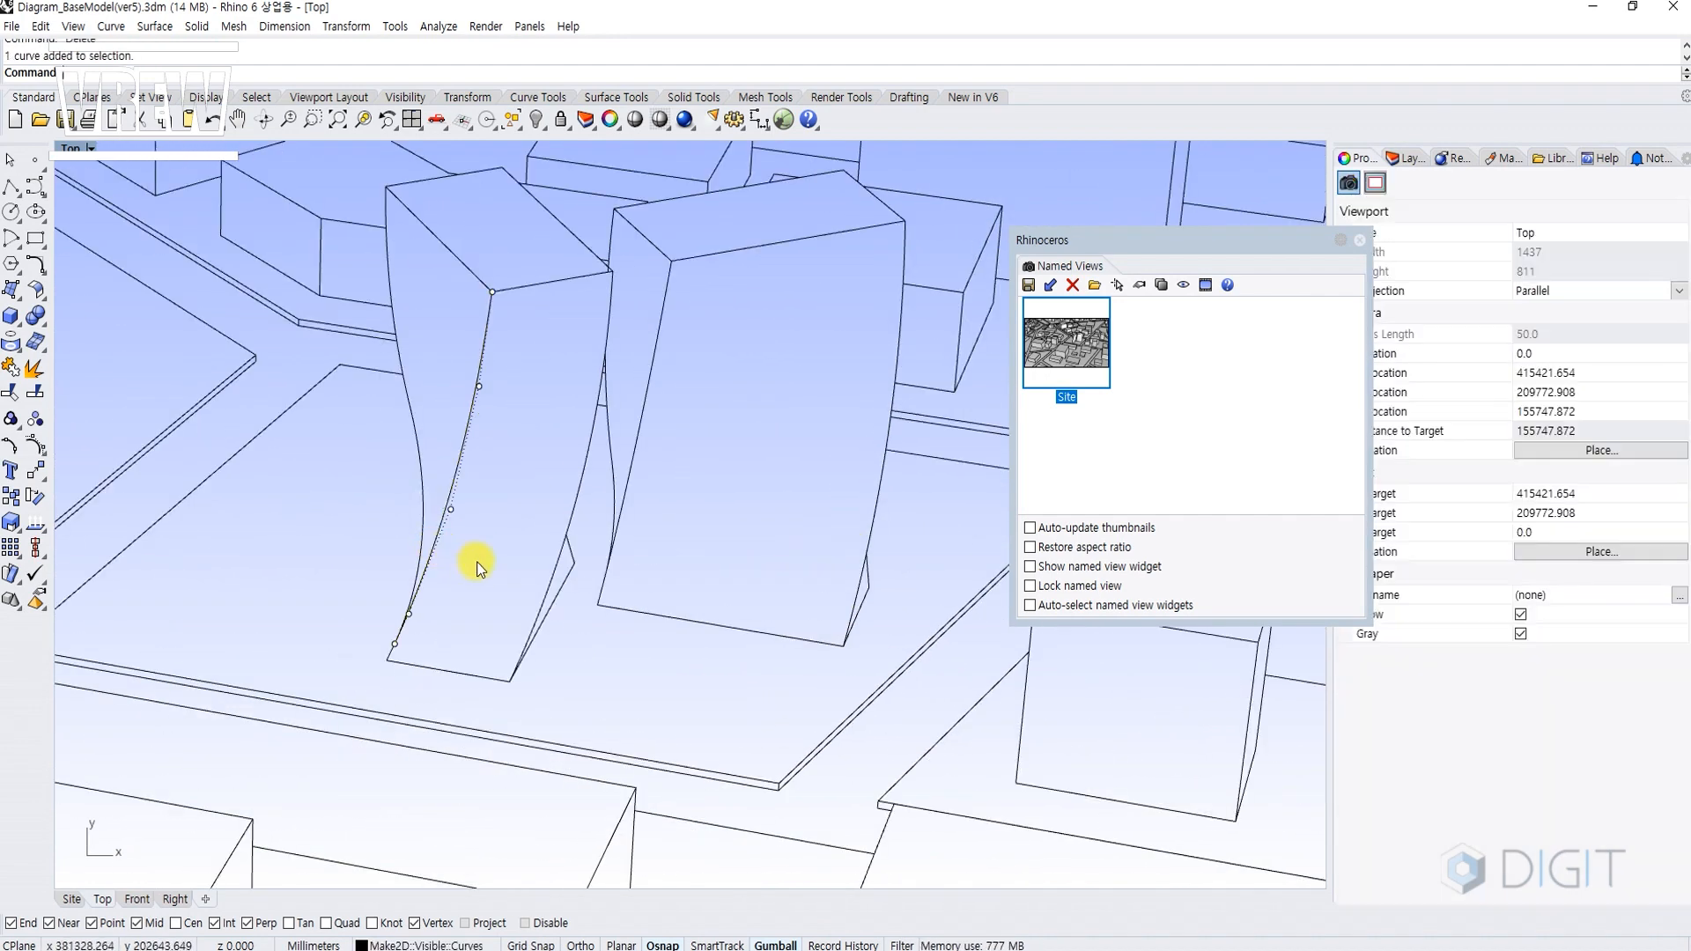
scroll(547, 407, down, 2)
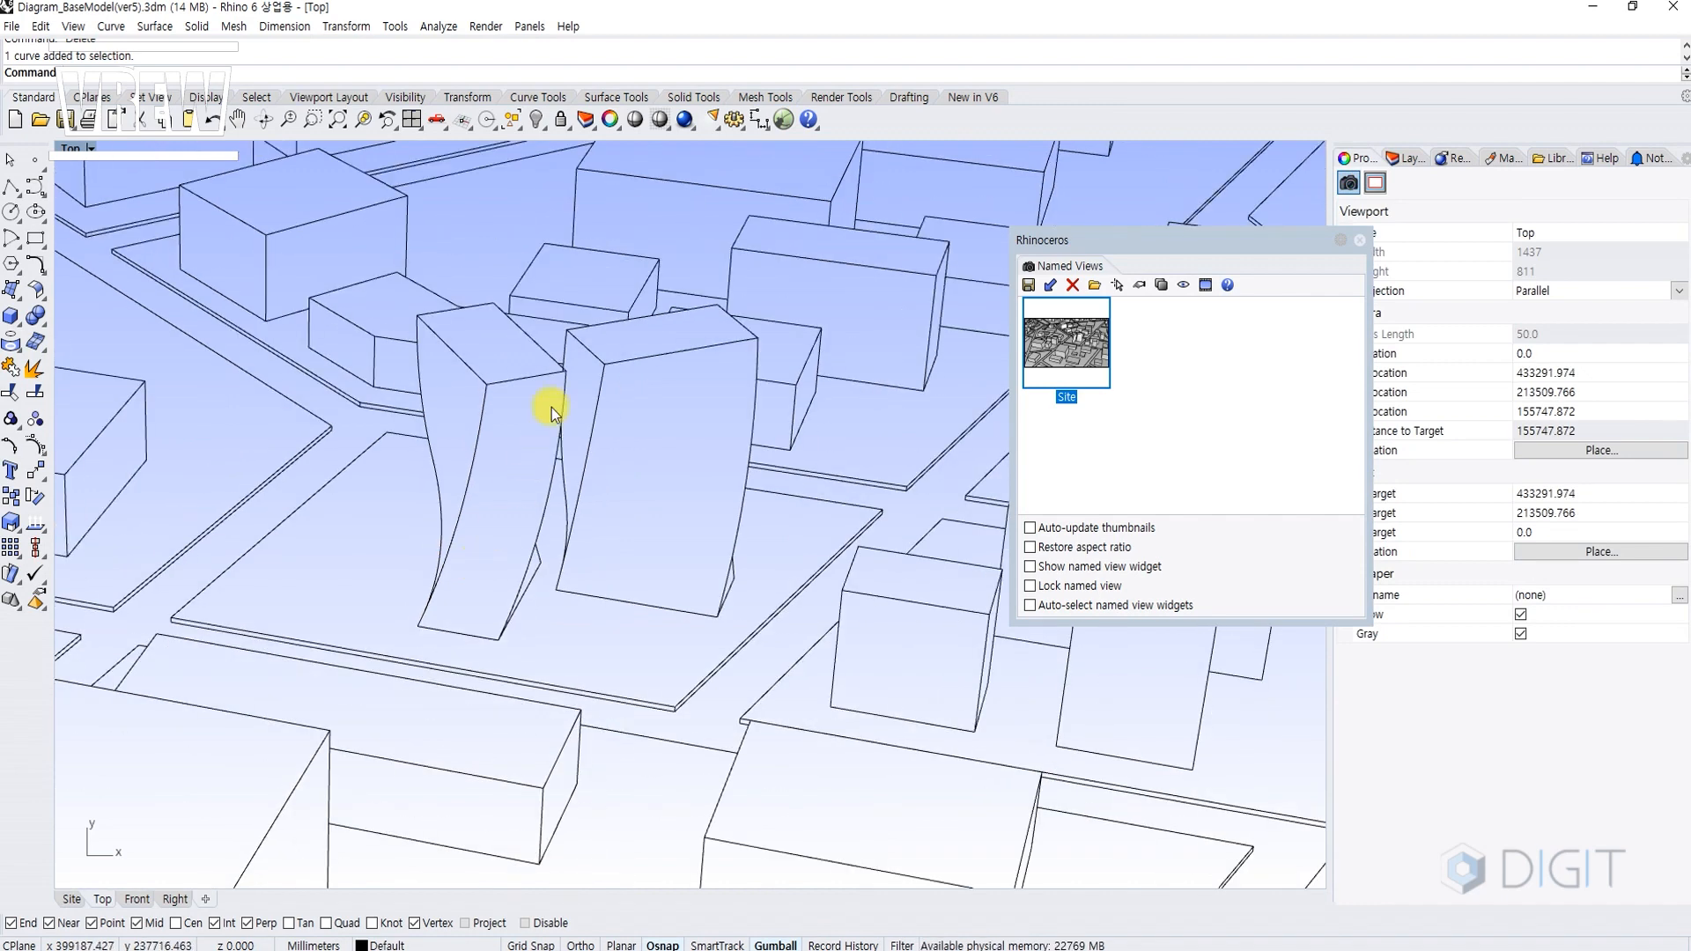
Trim the overlapping curve segment where the two twisted towers meet.
scroll(604, 294, up, 8)
text(t)
key(Return)
key(Return)
scroll(582, 379, down, 5)
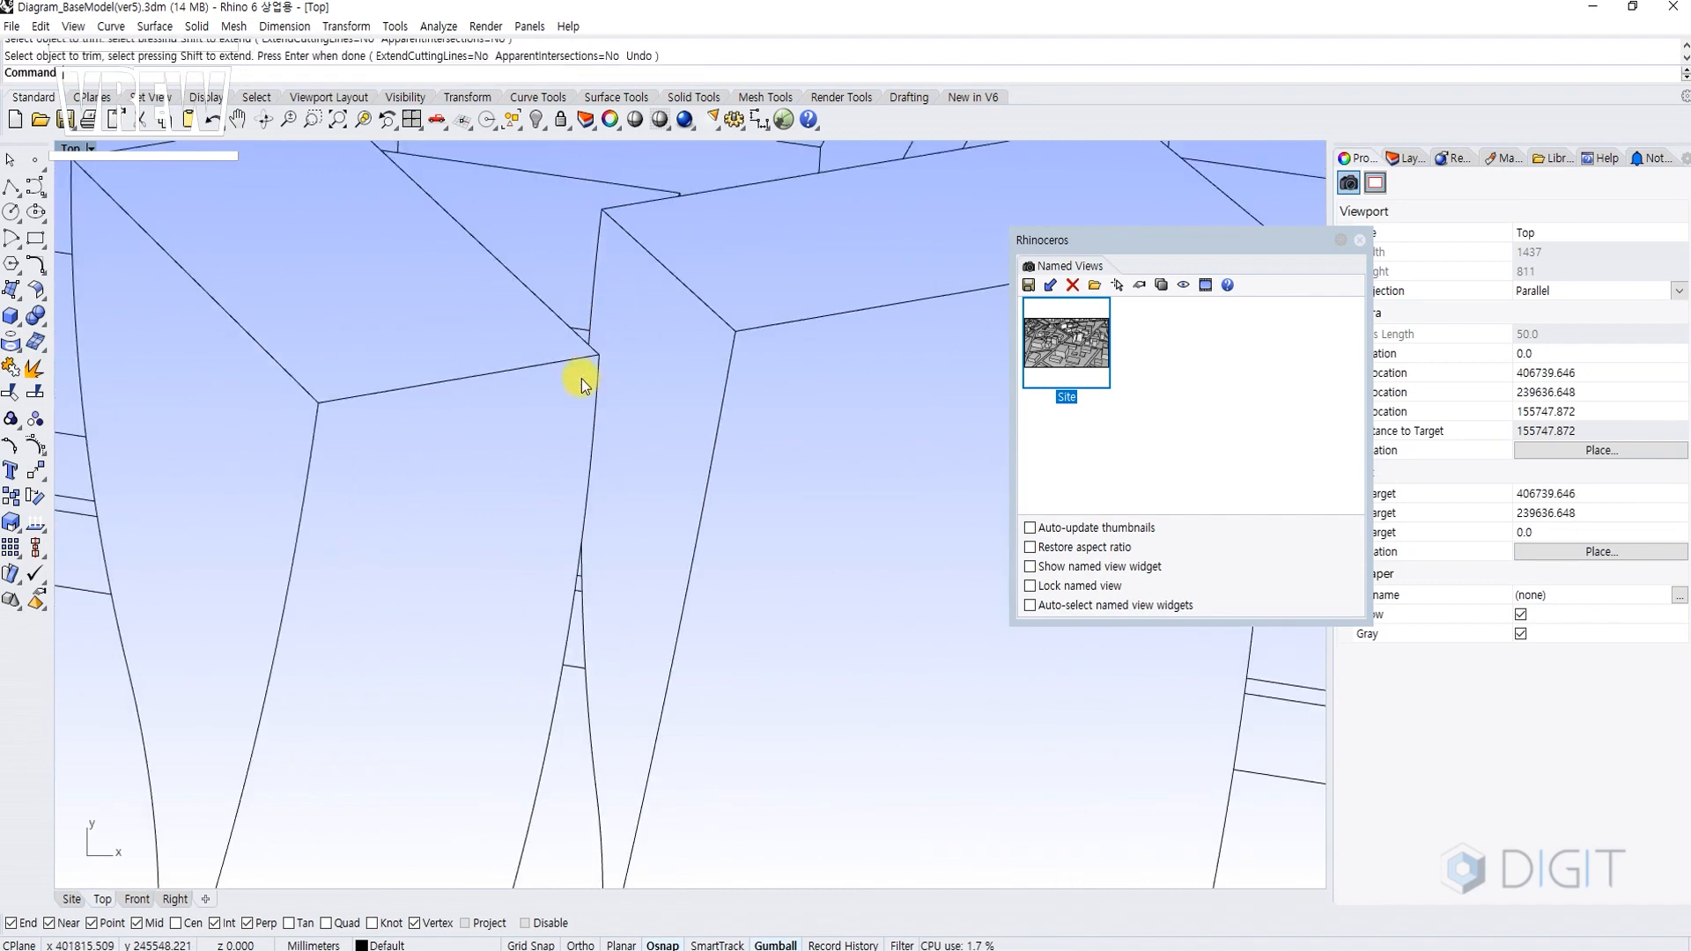
Inspect the cleaned linework across the whole drawing and around the two twisted towers.
scroll(555, 405, down, 4)
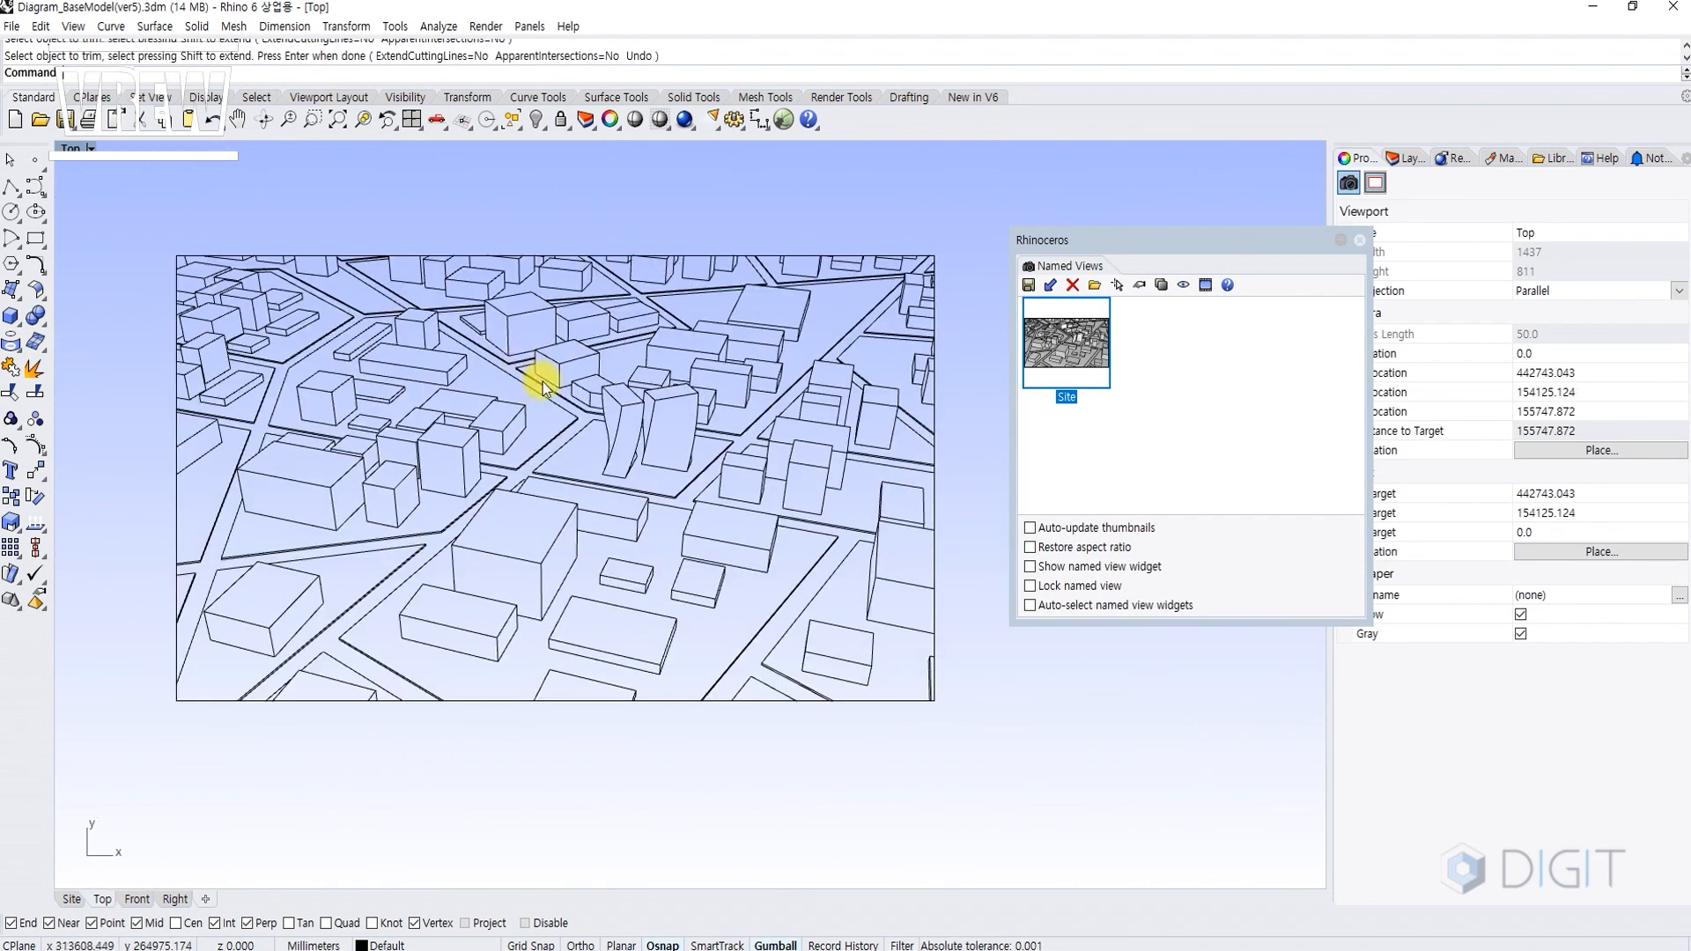
scroll(284, 426, up, 6)
scroll(286, 424, down, 10)
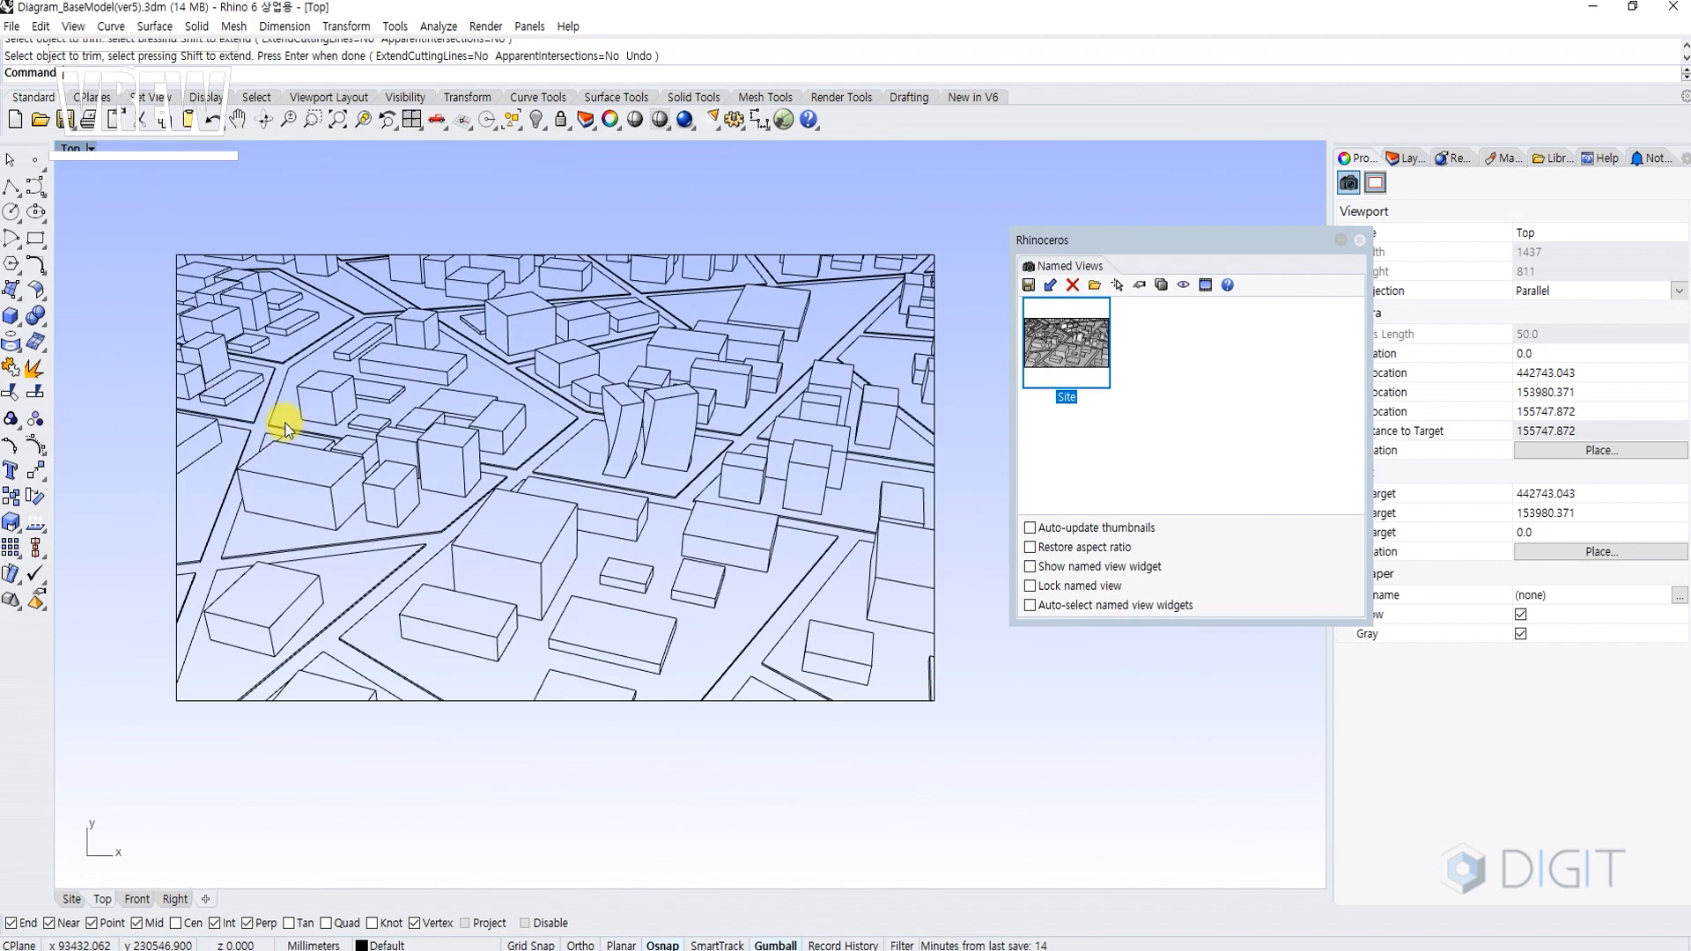
drag(134, 238, 213, 276)
scroll(843, 467, up, 6)
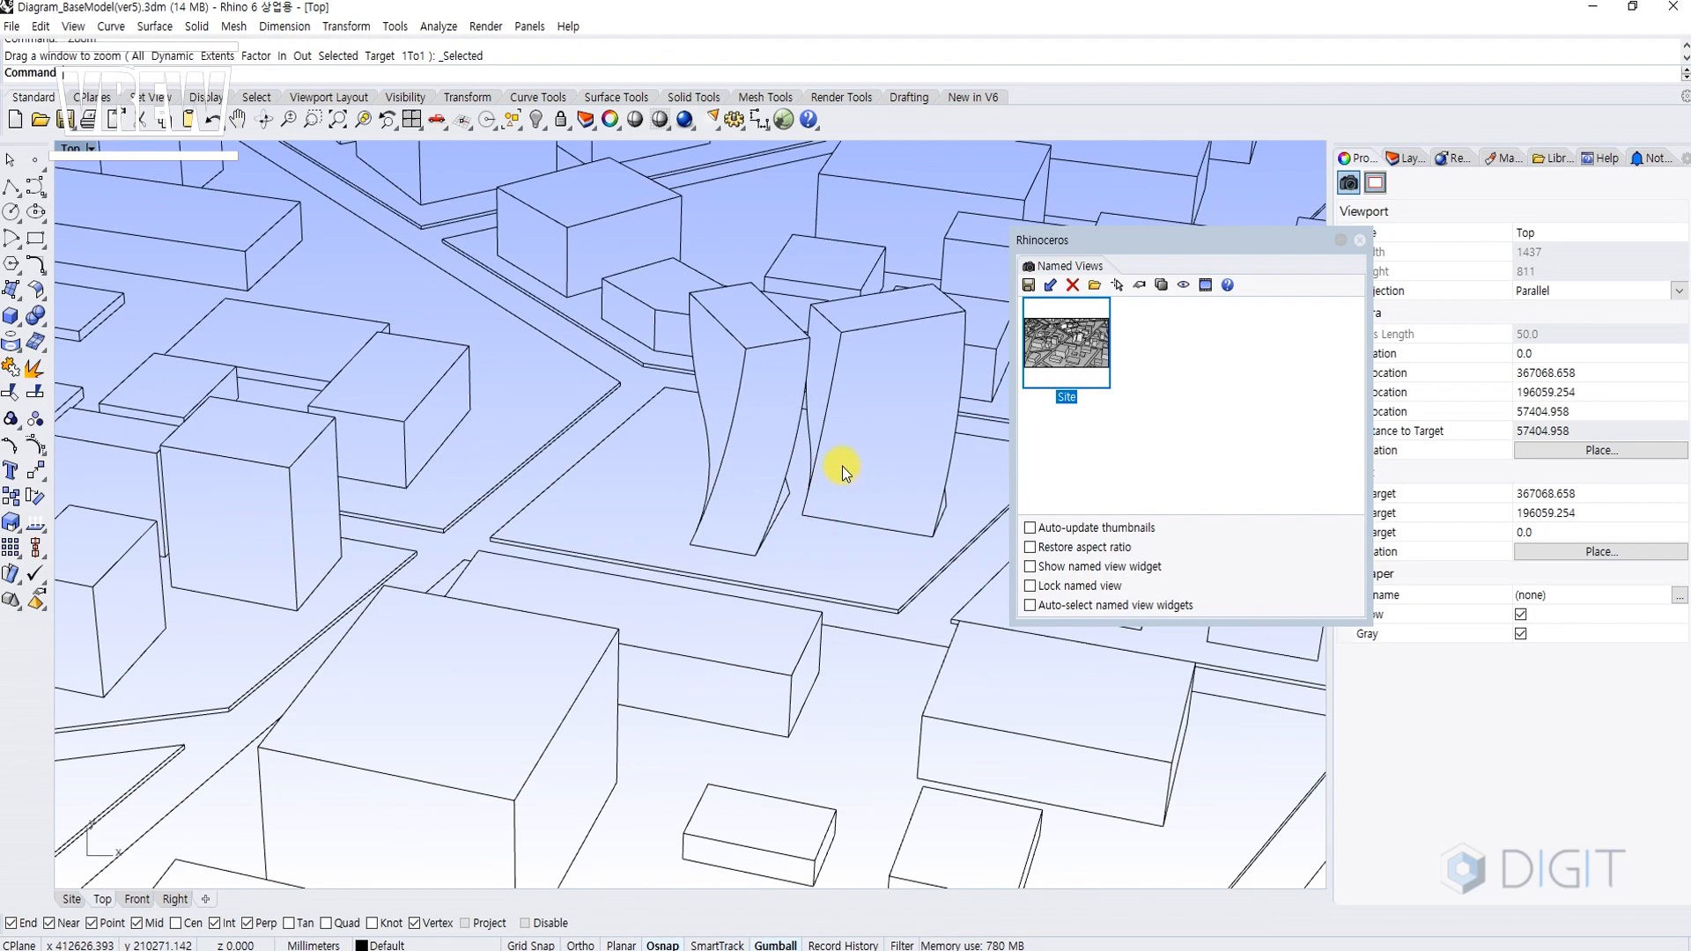
click(843, 467)
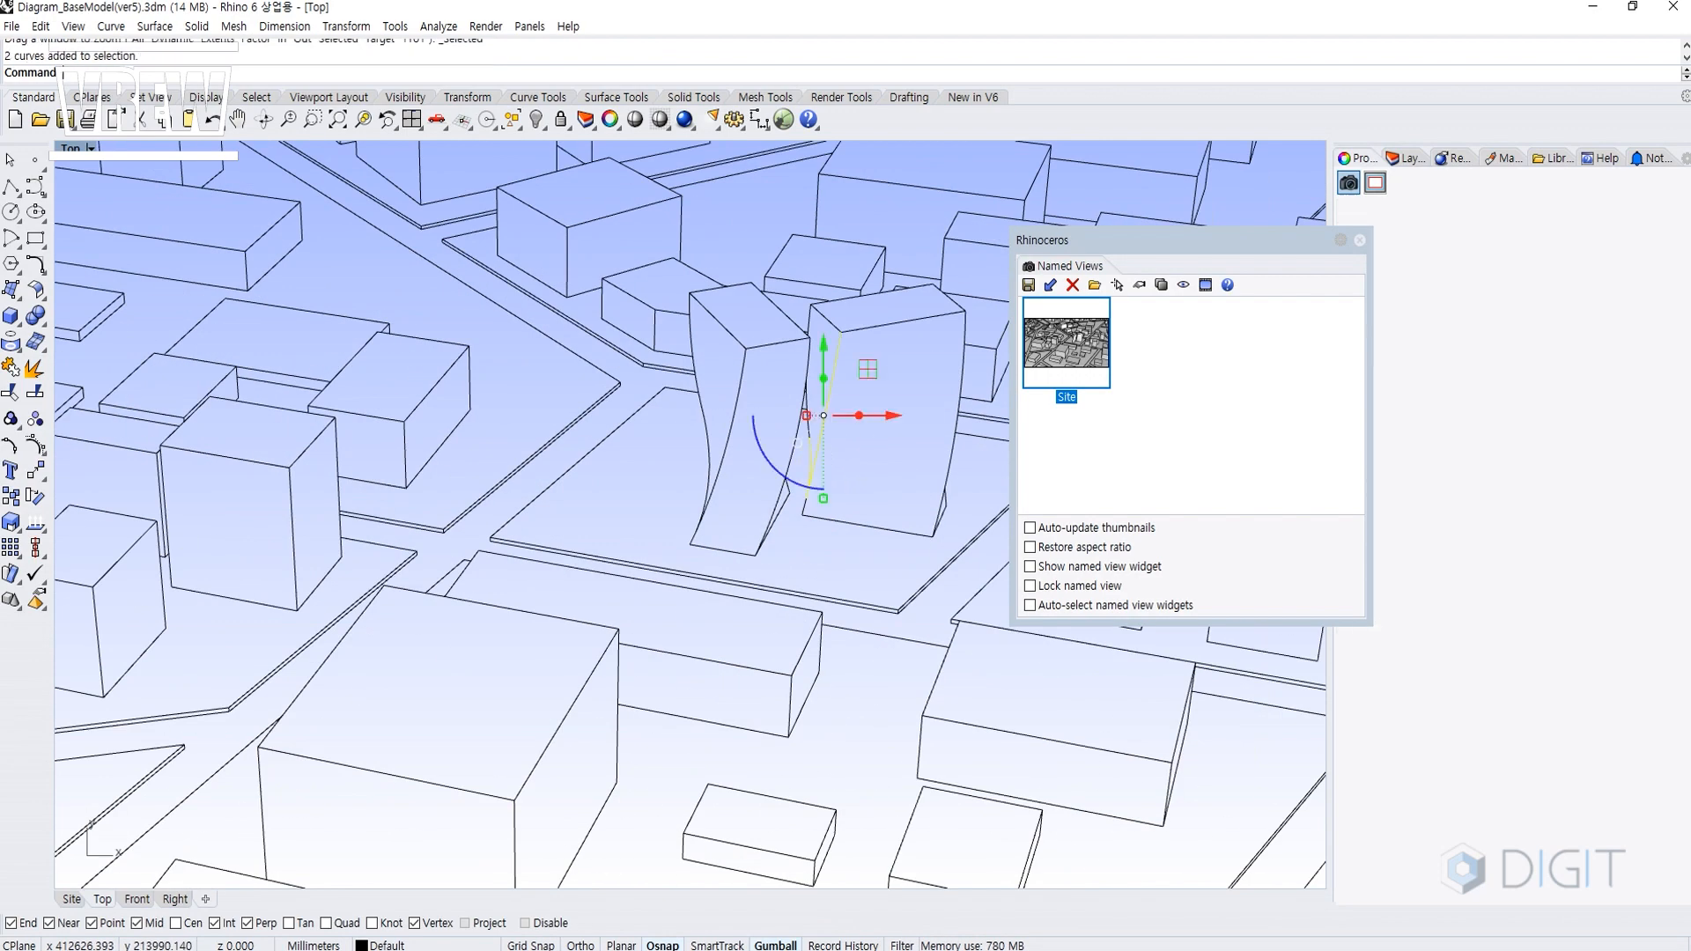
key(Escape)
scroll(824, 480, down, 3)
scroll(823, 484, down, 5)
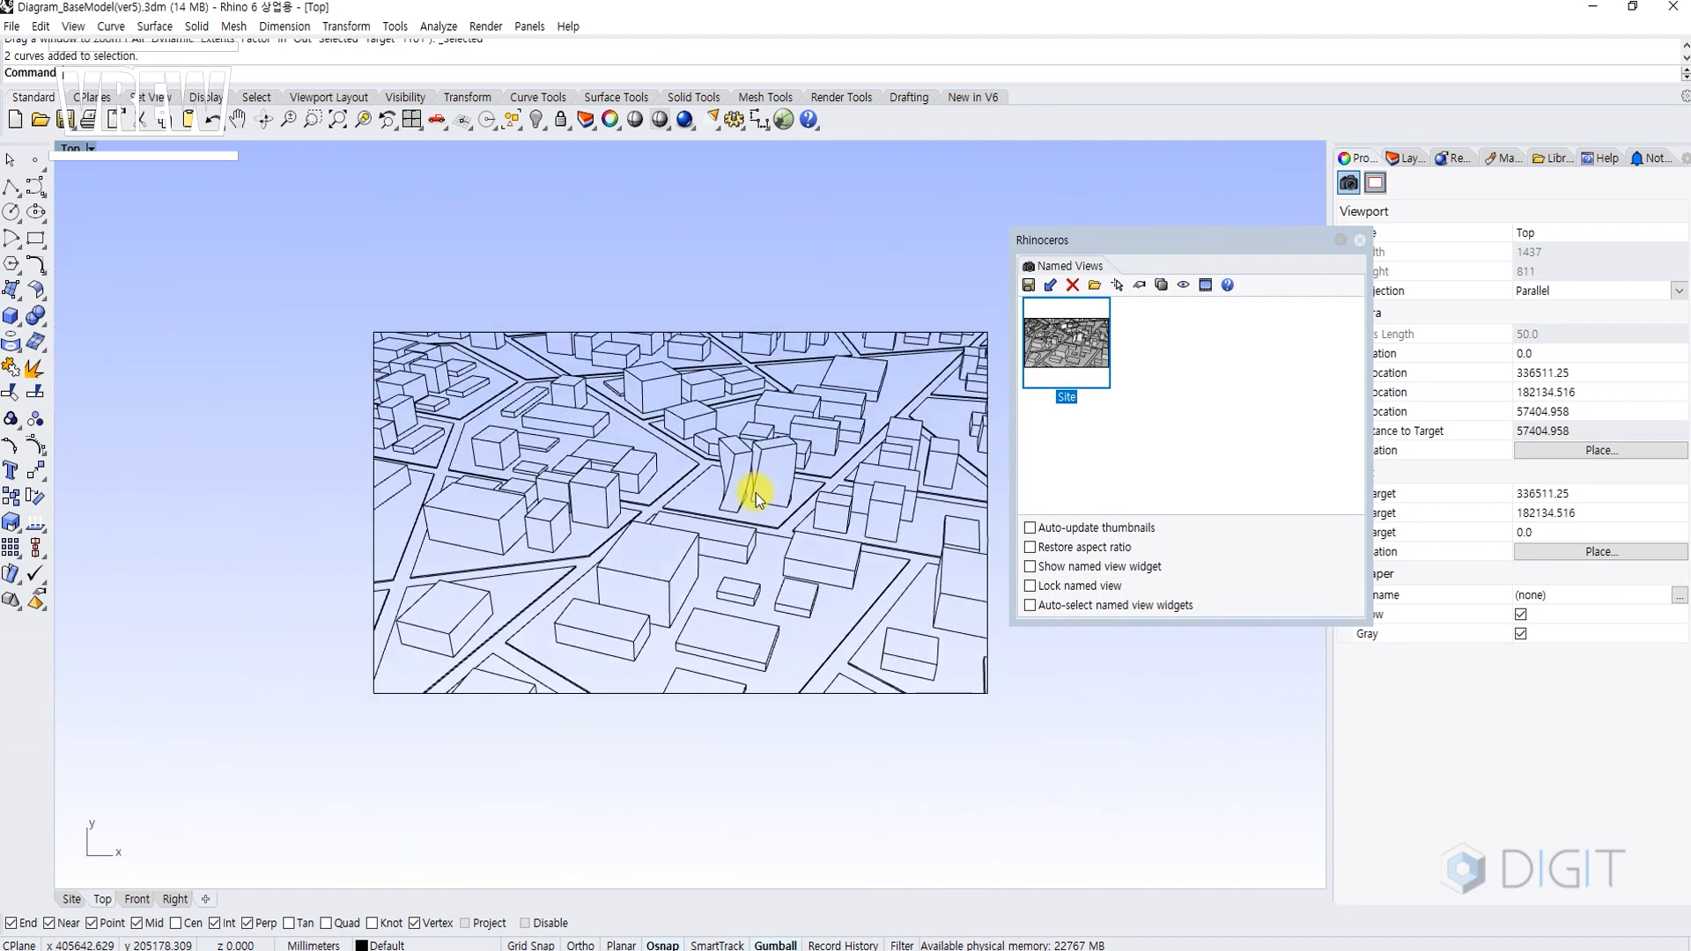
Select all the linework curves and export them to the Desktop as an Adobe Illustrator file named ai.
drag(255, 297, 1001, 766)
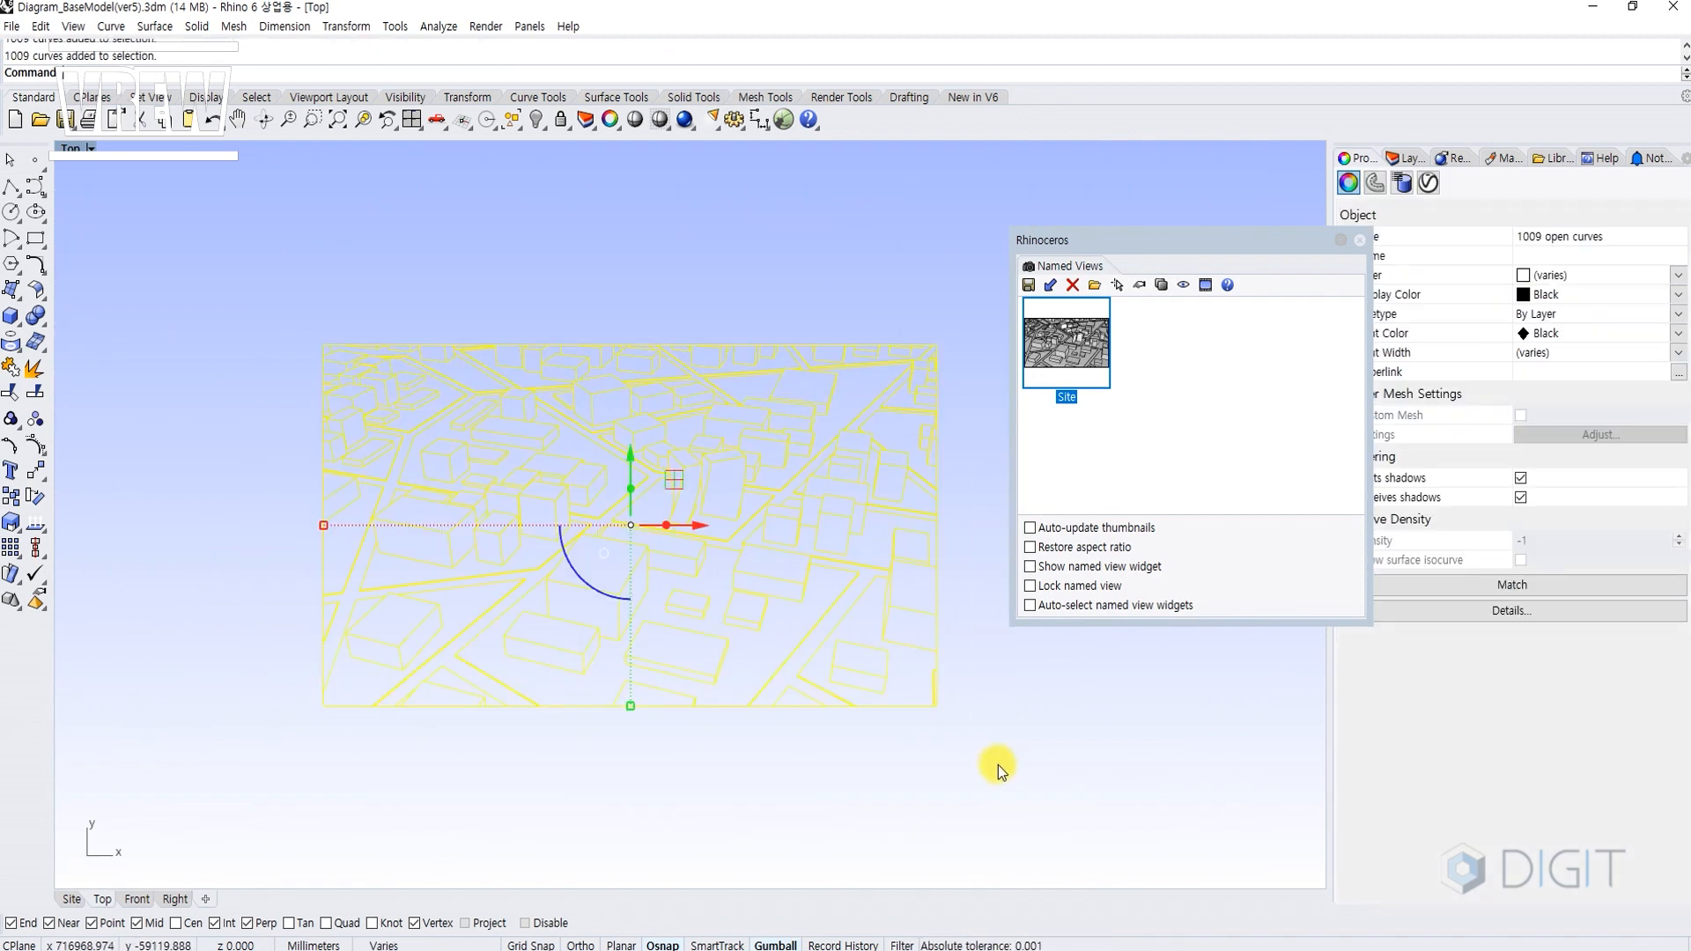
text(Export)
key(Return)
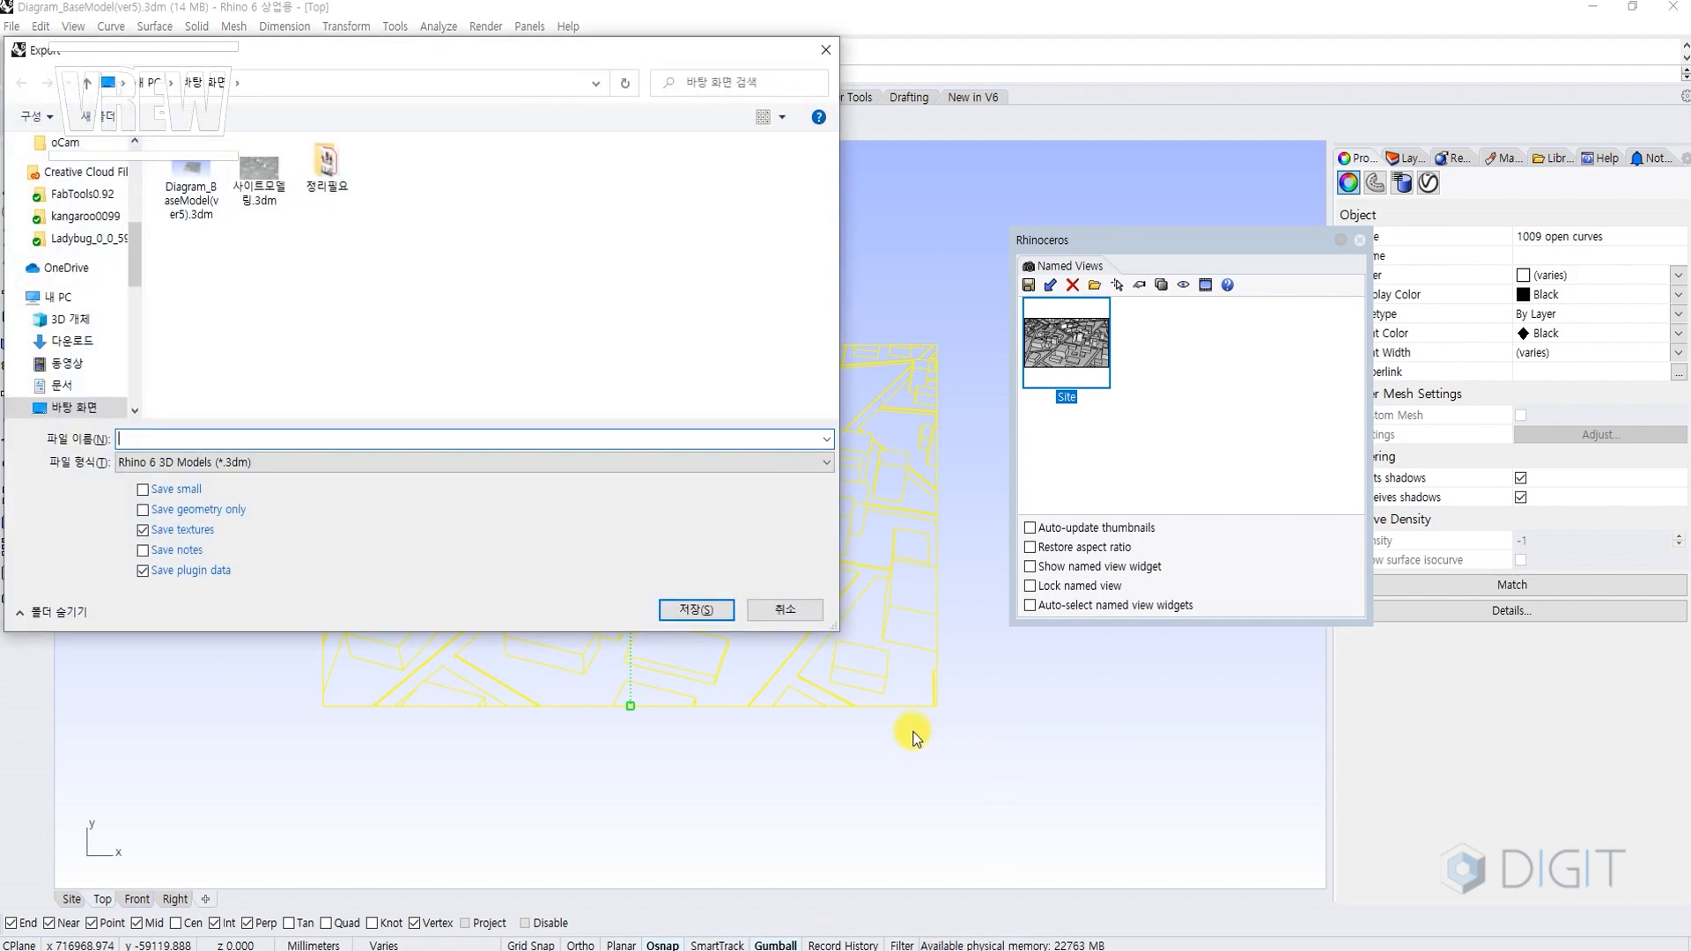
click(234, 461)
click(231, 592)
click(233, 440)
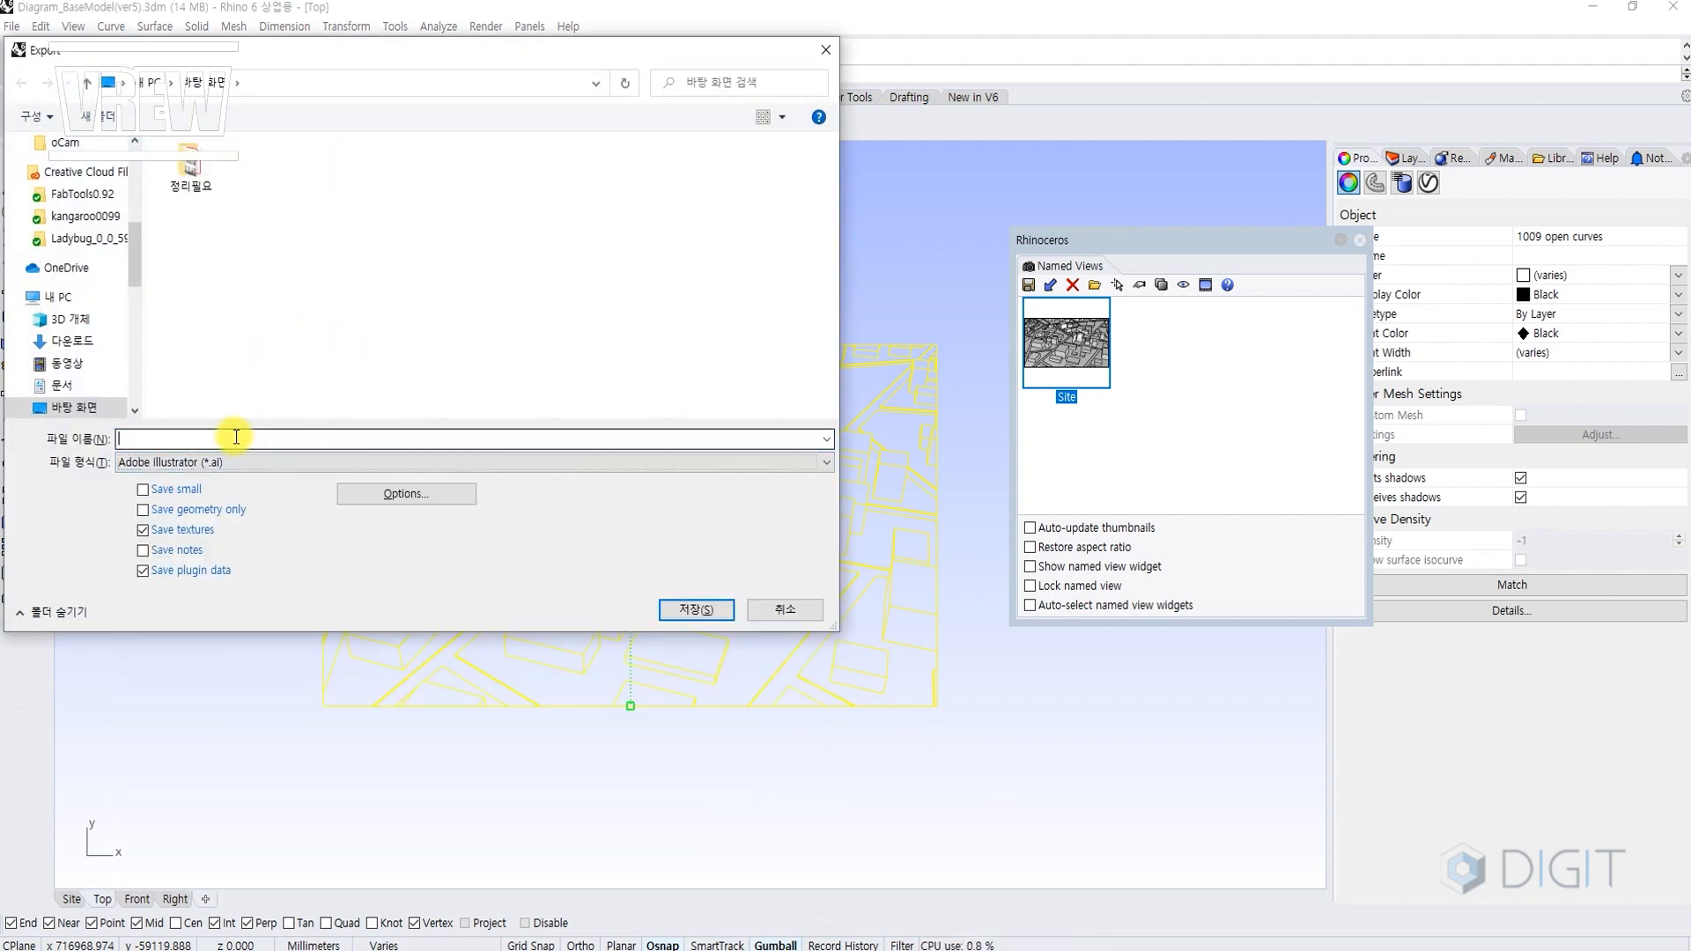
text(ai)
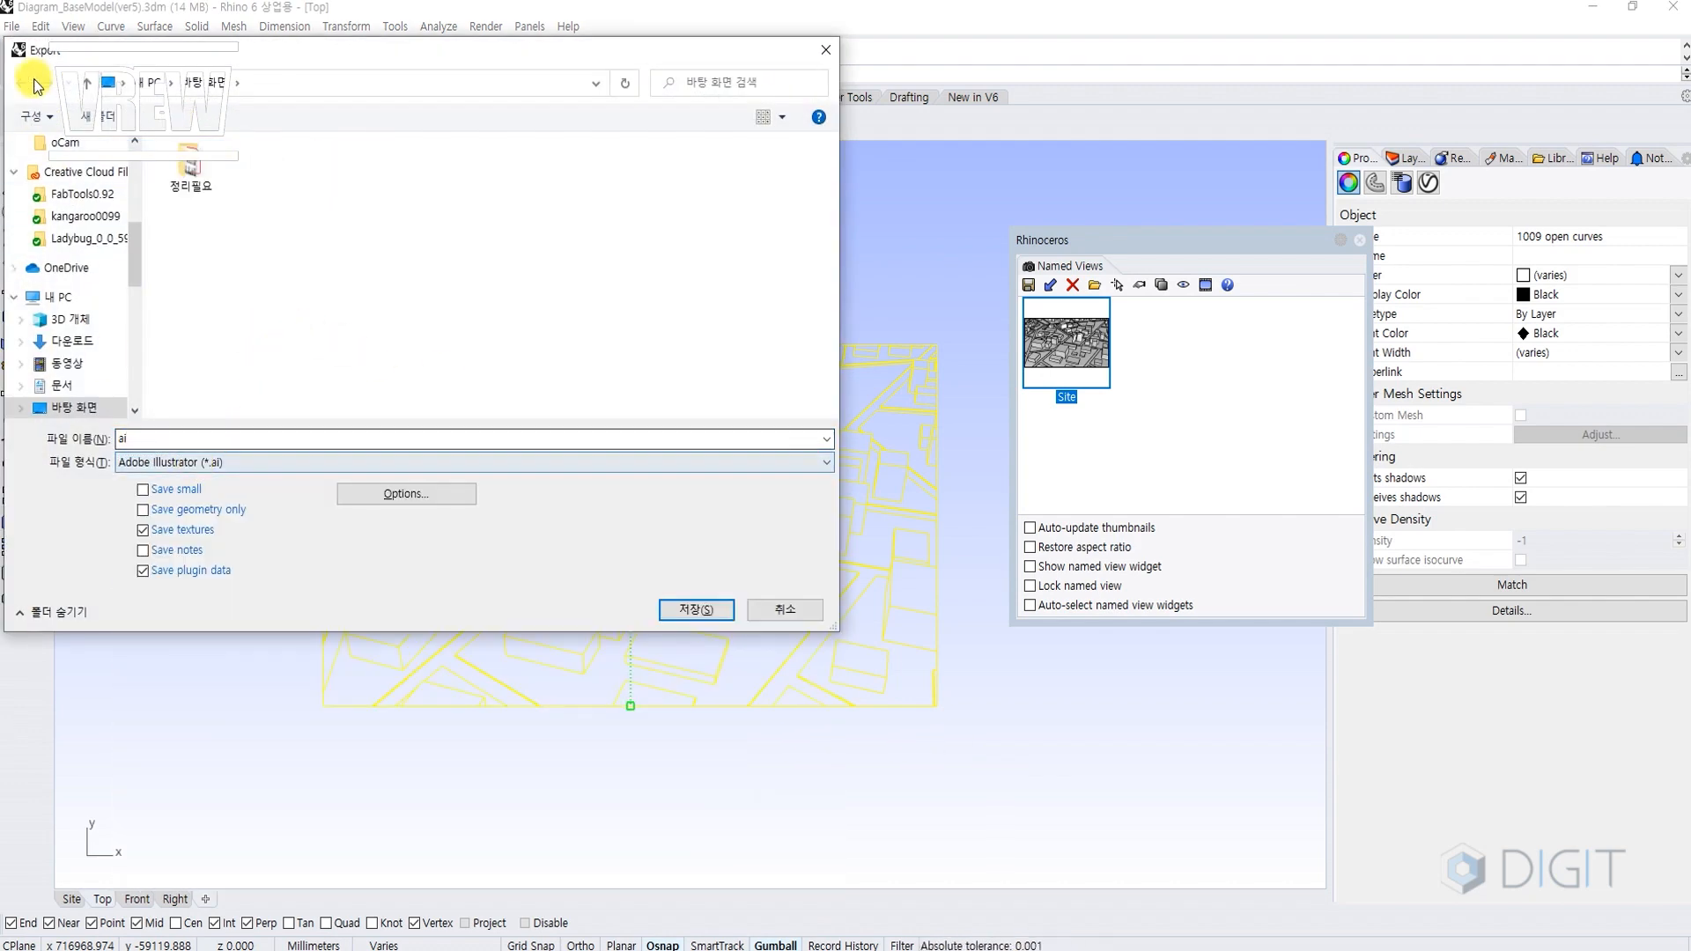
drag(52, 50, 181, 168)
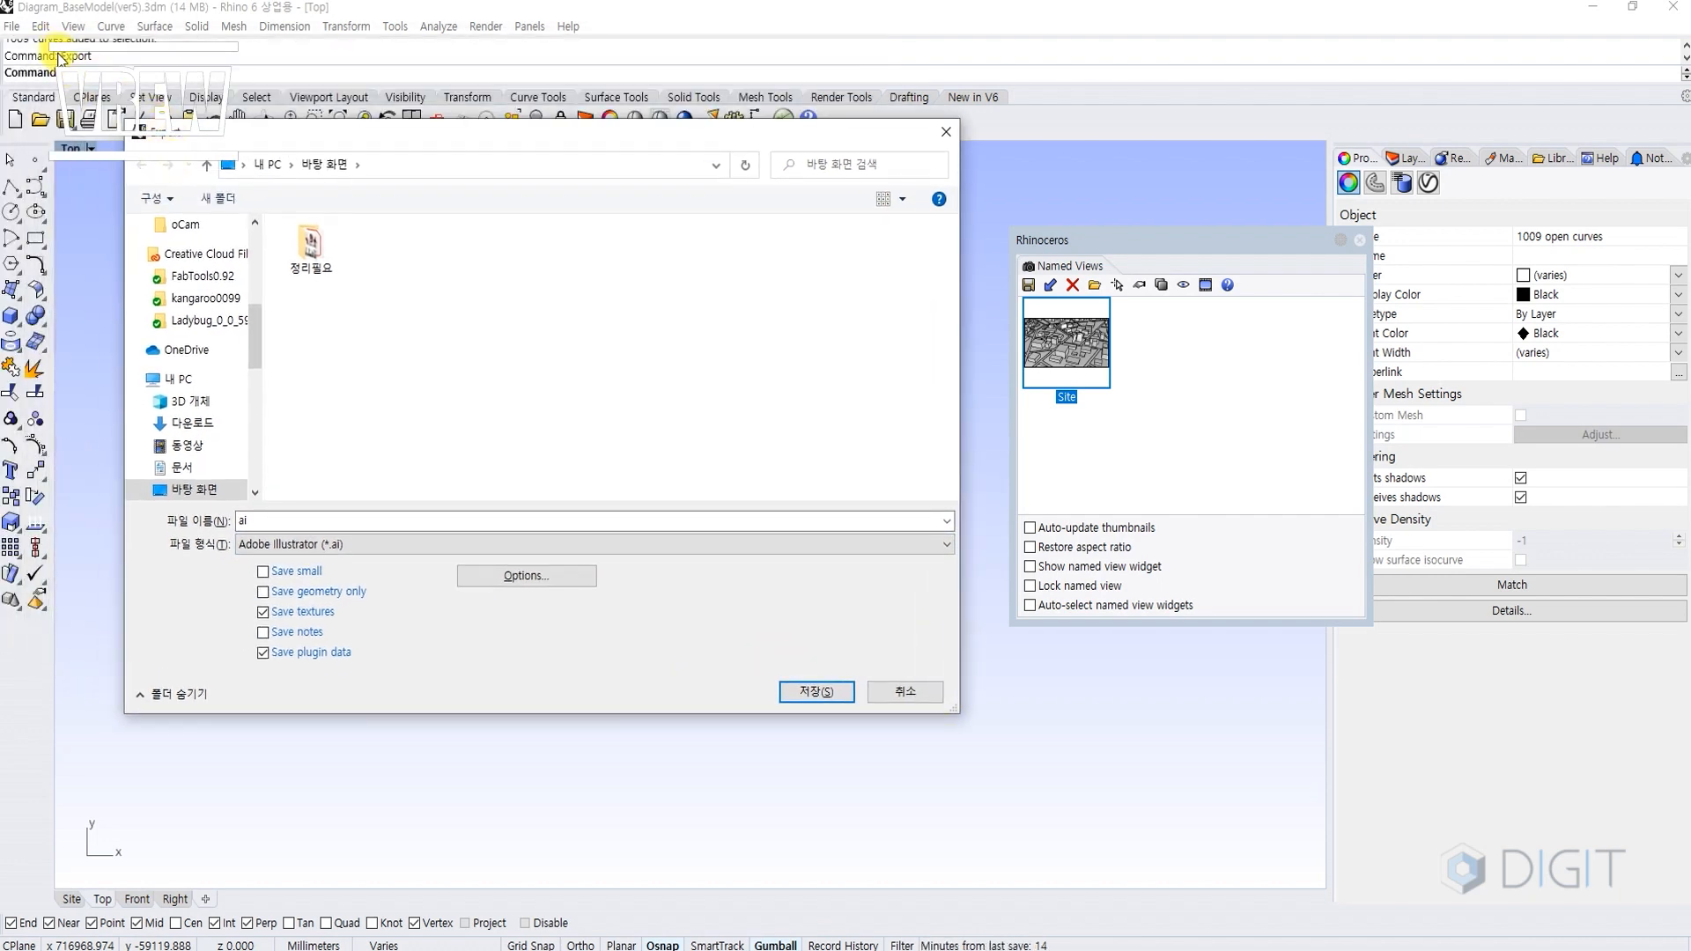
click(817, 691)
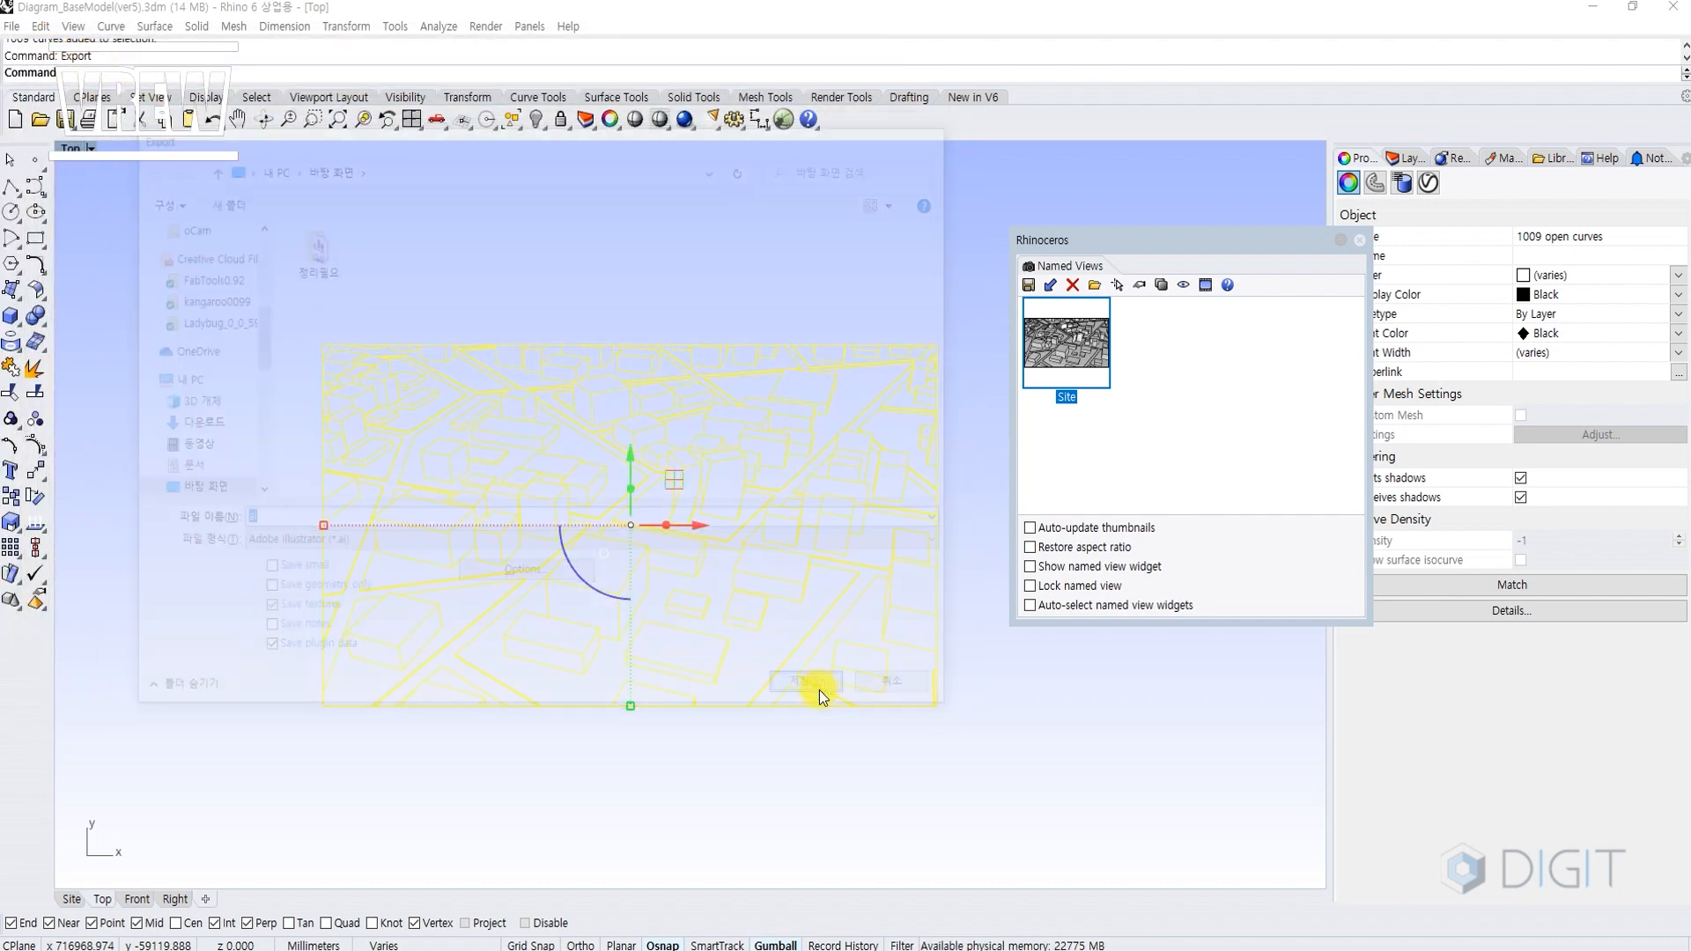
click(772, 663)
click(536, 757)
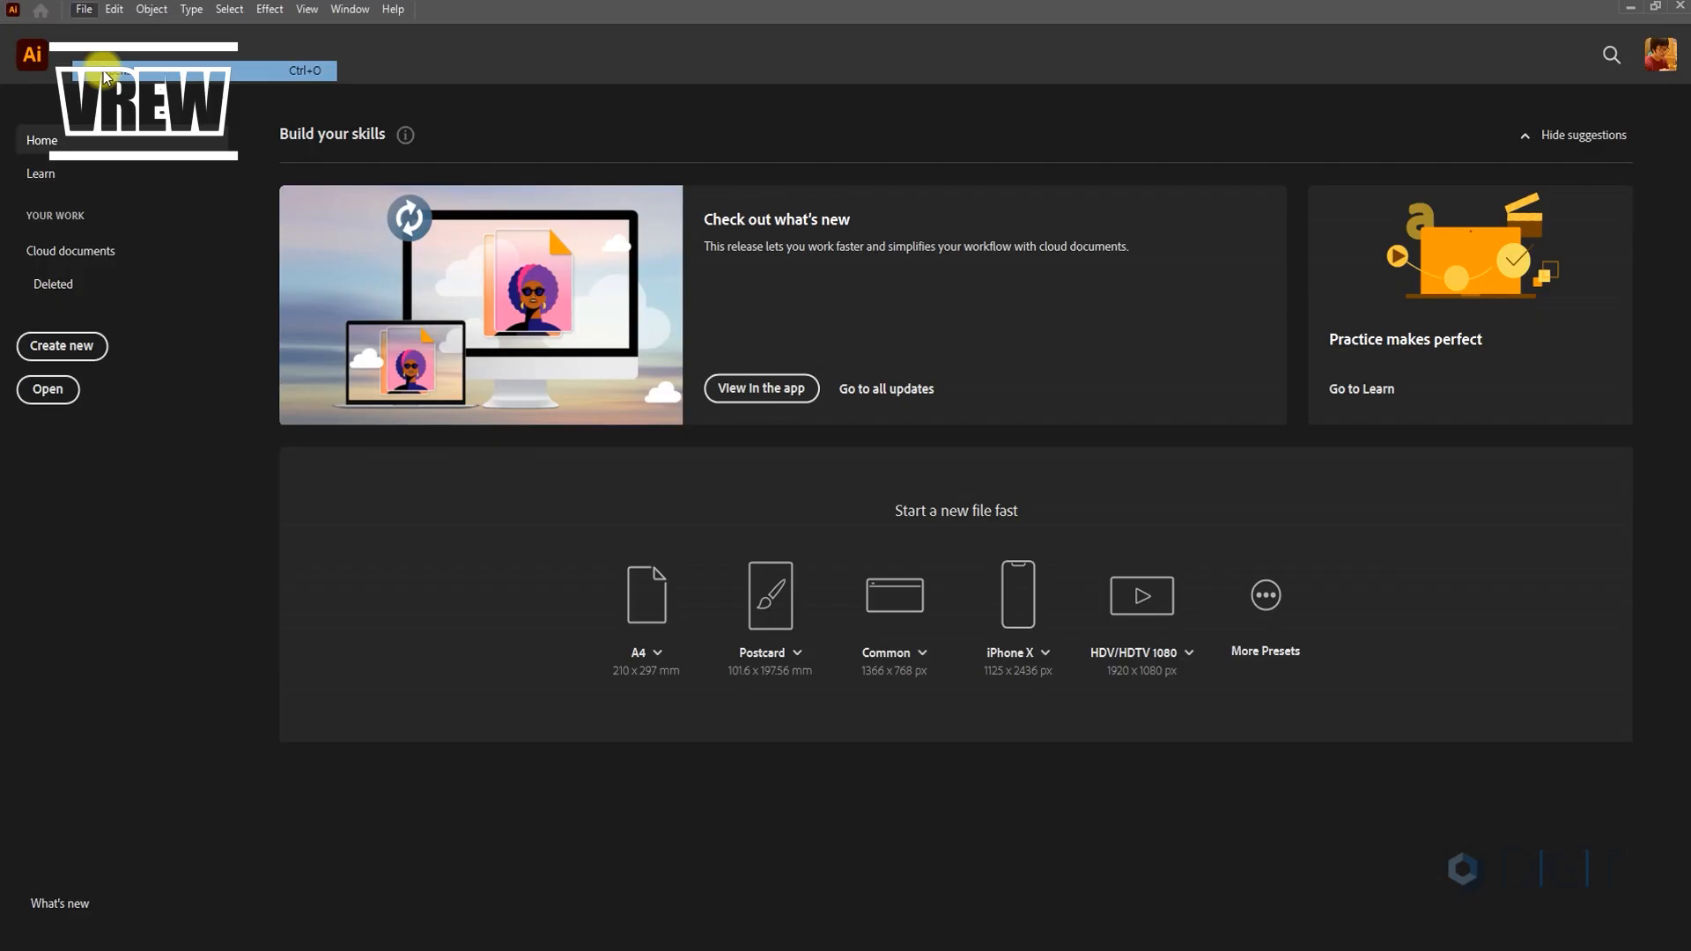
Switch to Illustrator and open image_ray.jpg and ai.AI from the Desktop as separate documents.
key(ctrl+o)
double_click(257, 141)
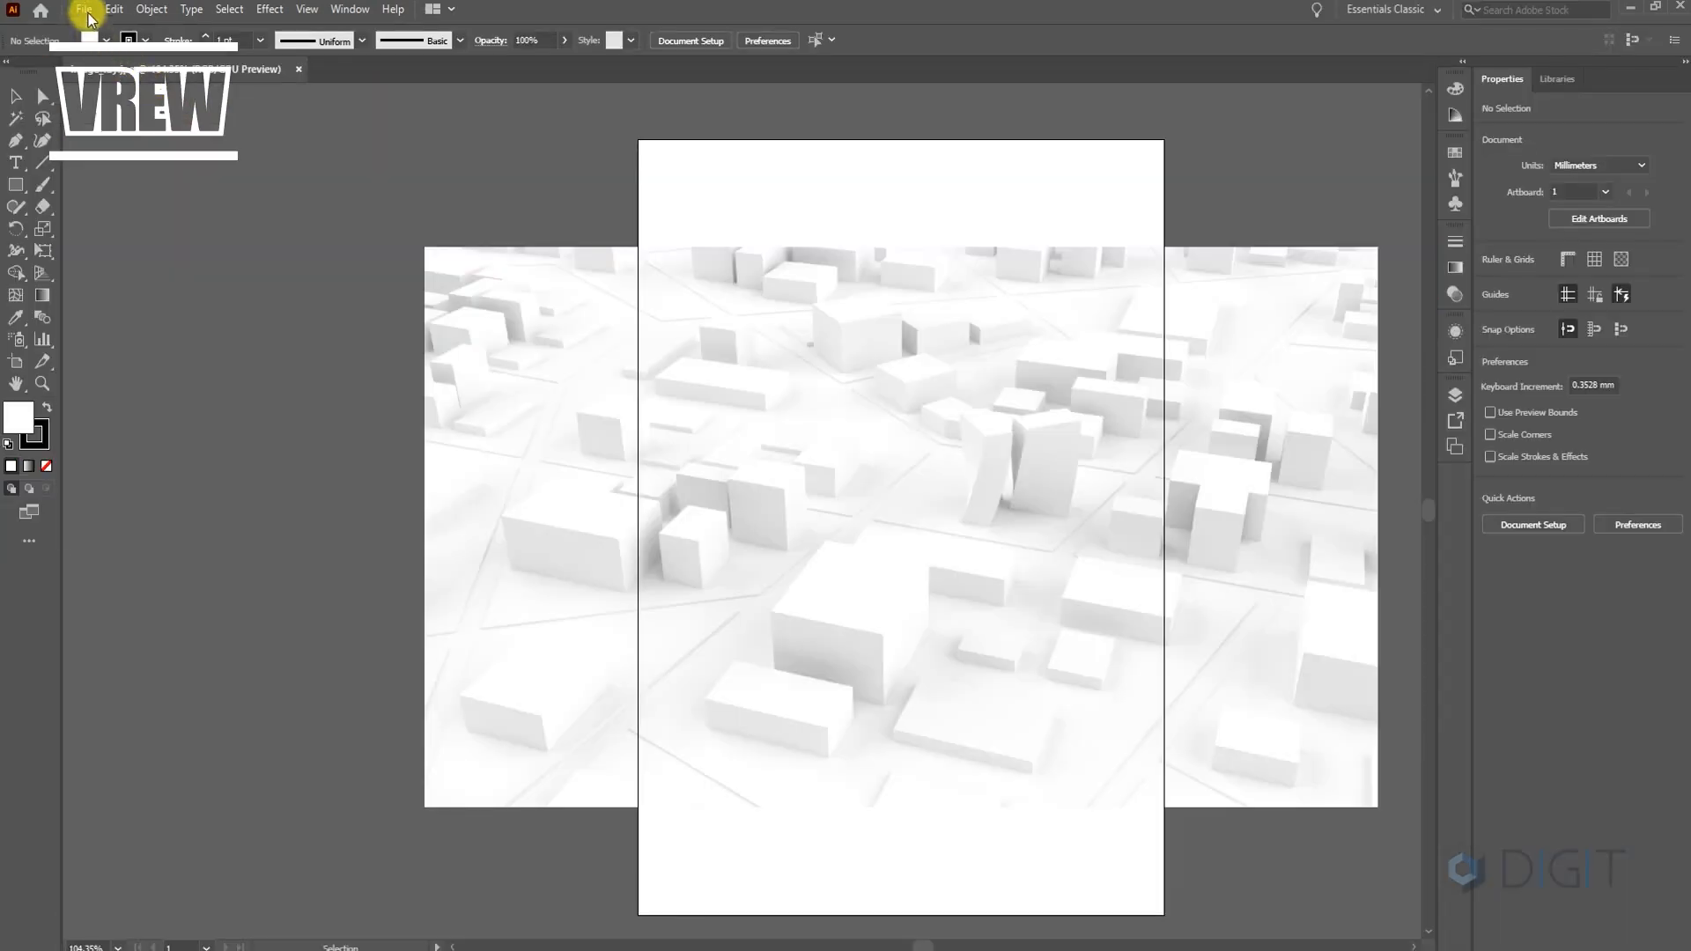
click(83, 9)
click(95, 50)
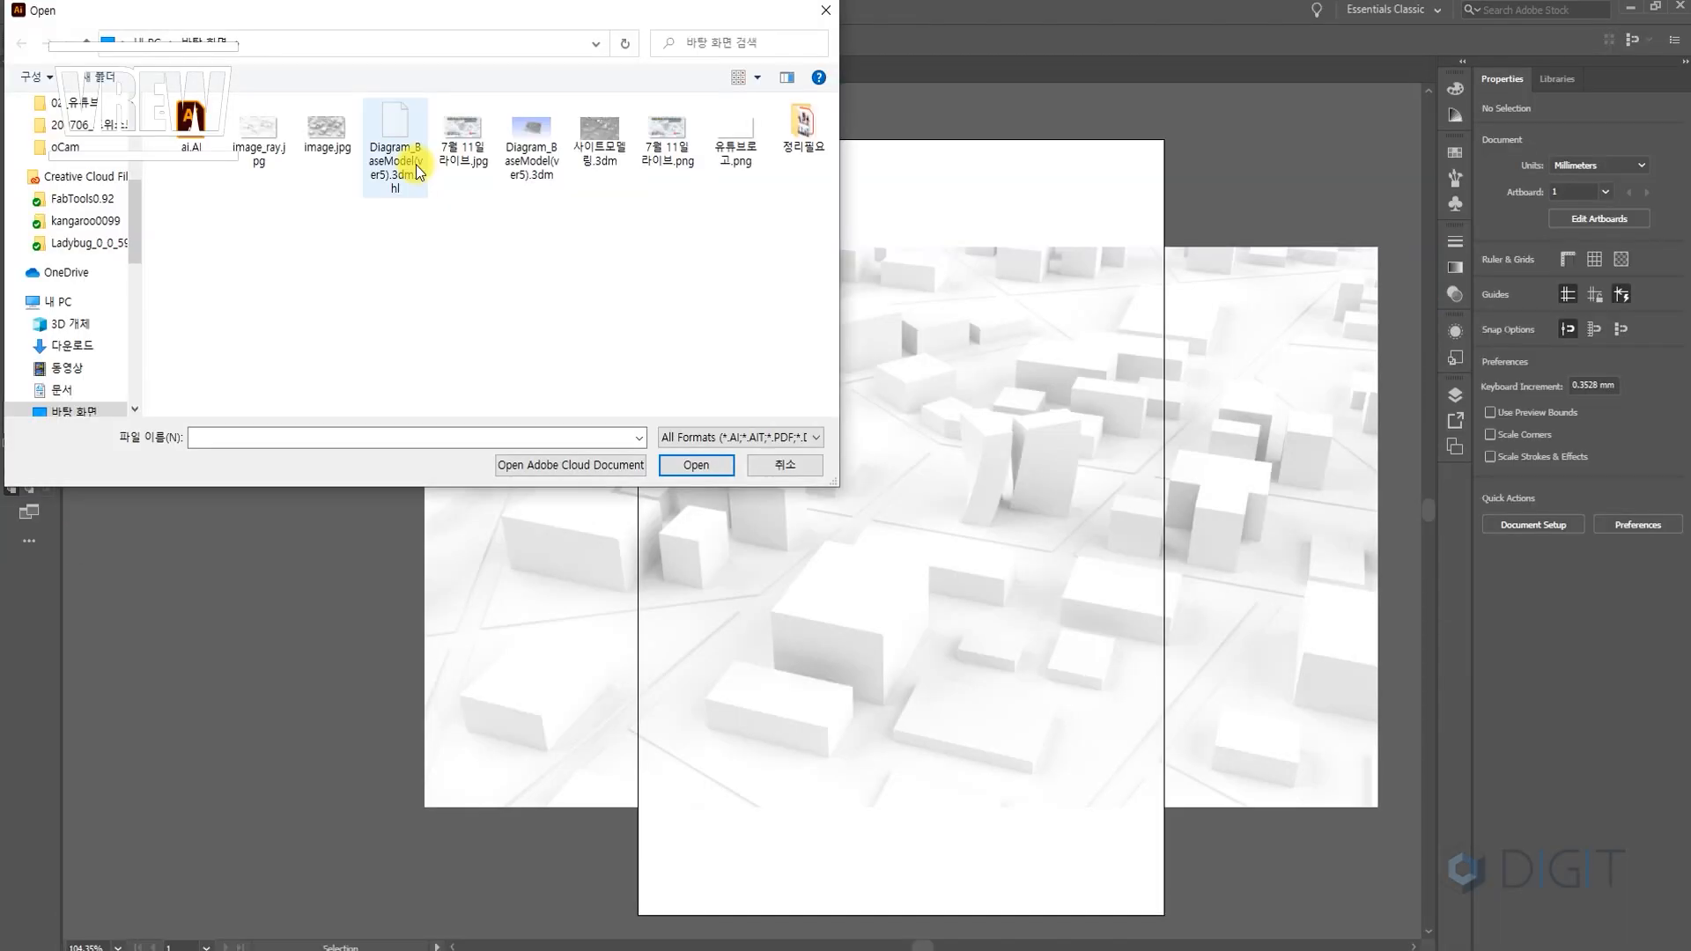
click(176, 137)
double_click(177, 137)
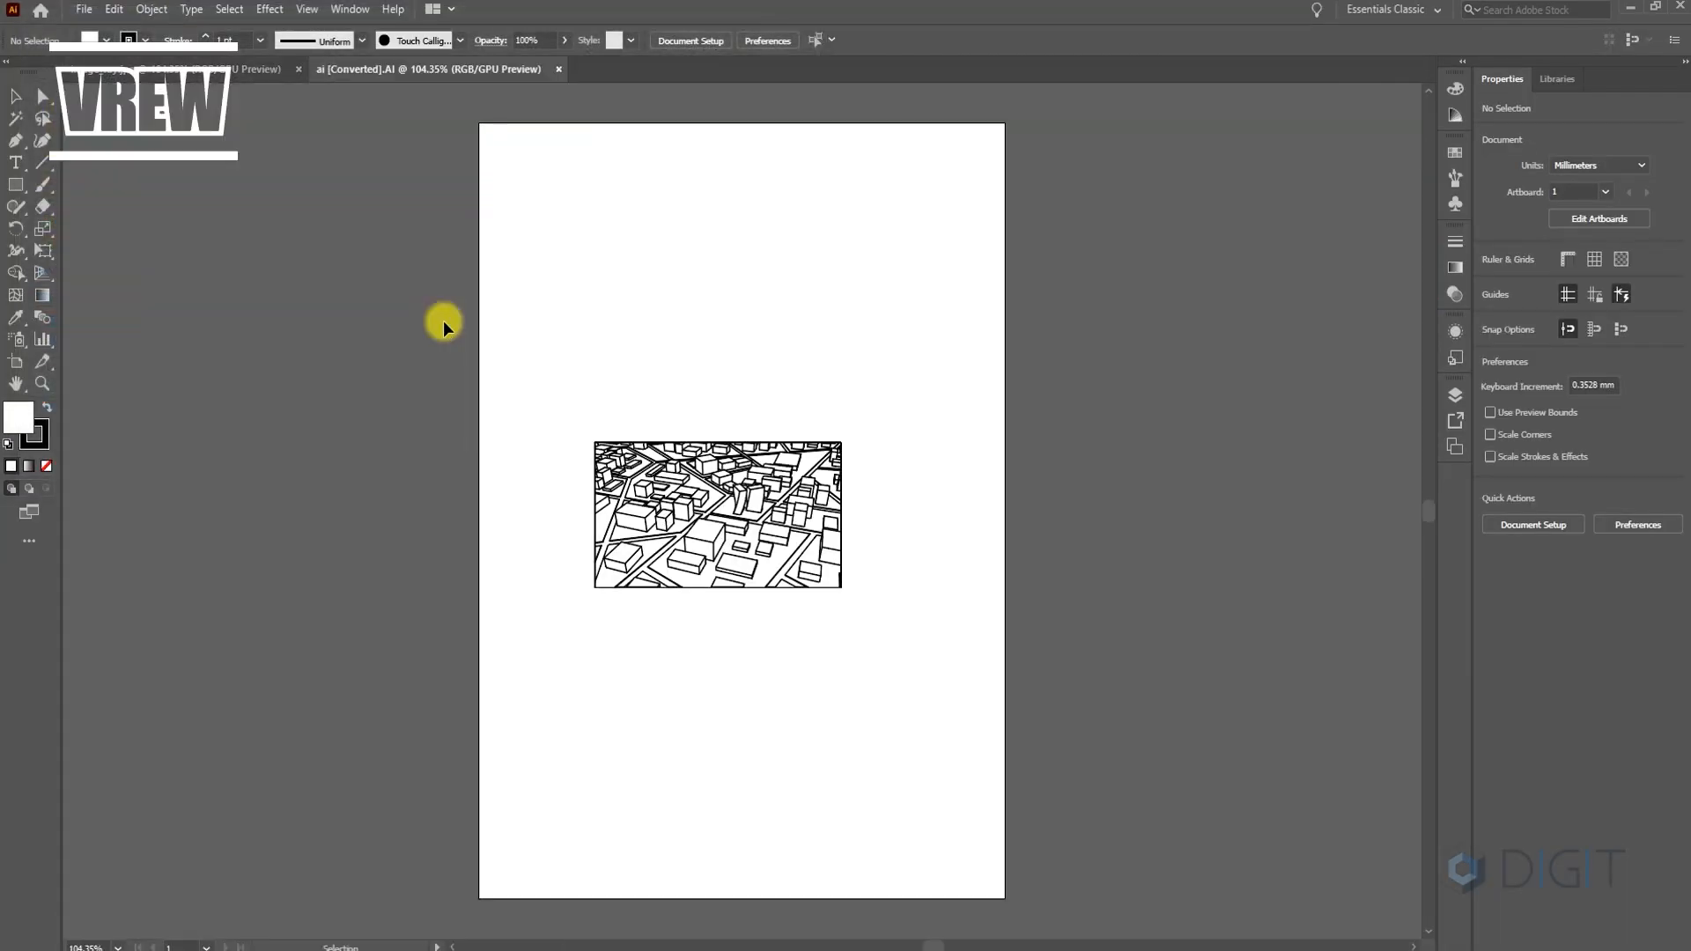
key(ctrl+minus)
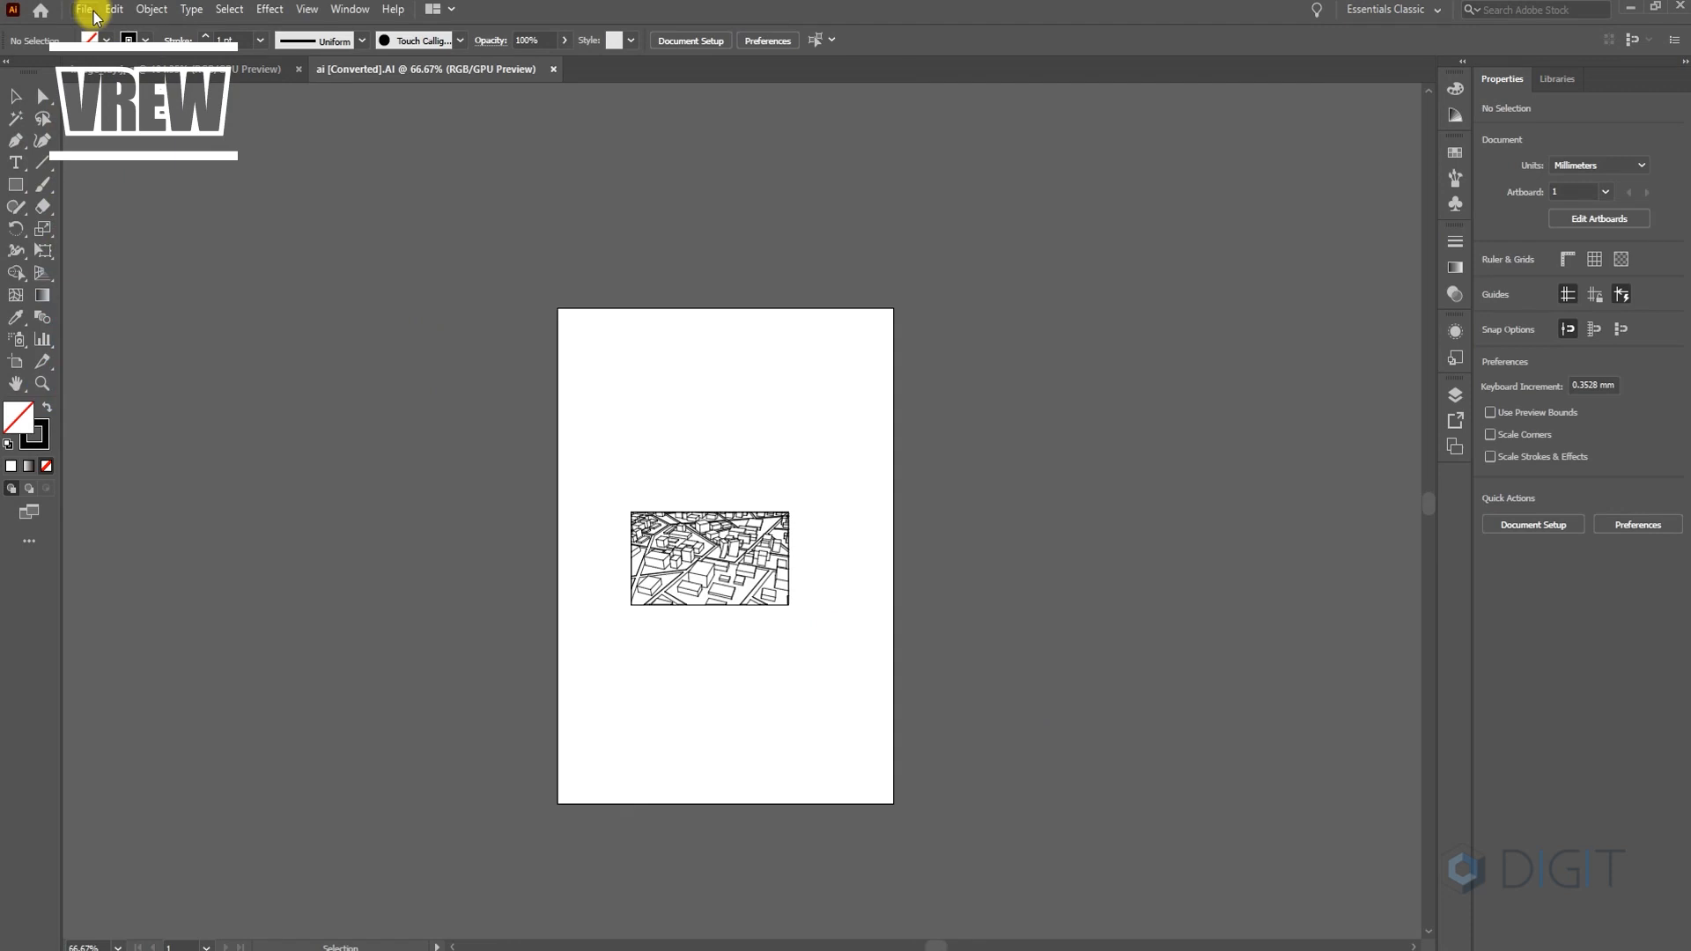
Create a new A4 landscape document, 297 x 210 mm, in RGB Color with 300 ppi raster effects.
key(ctrl+n)
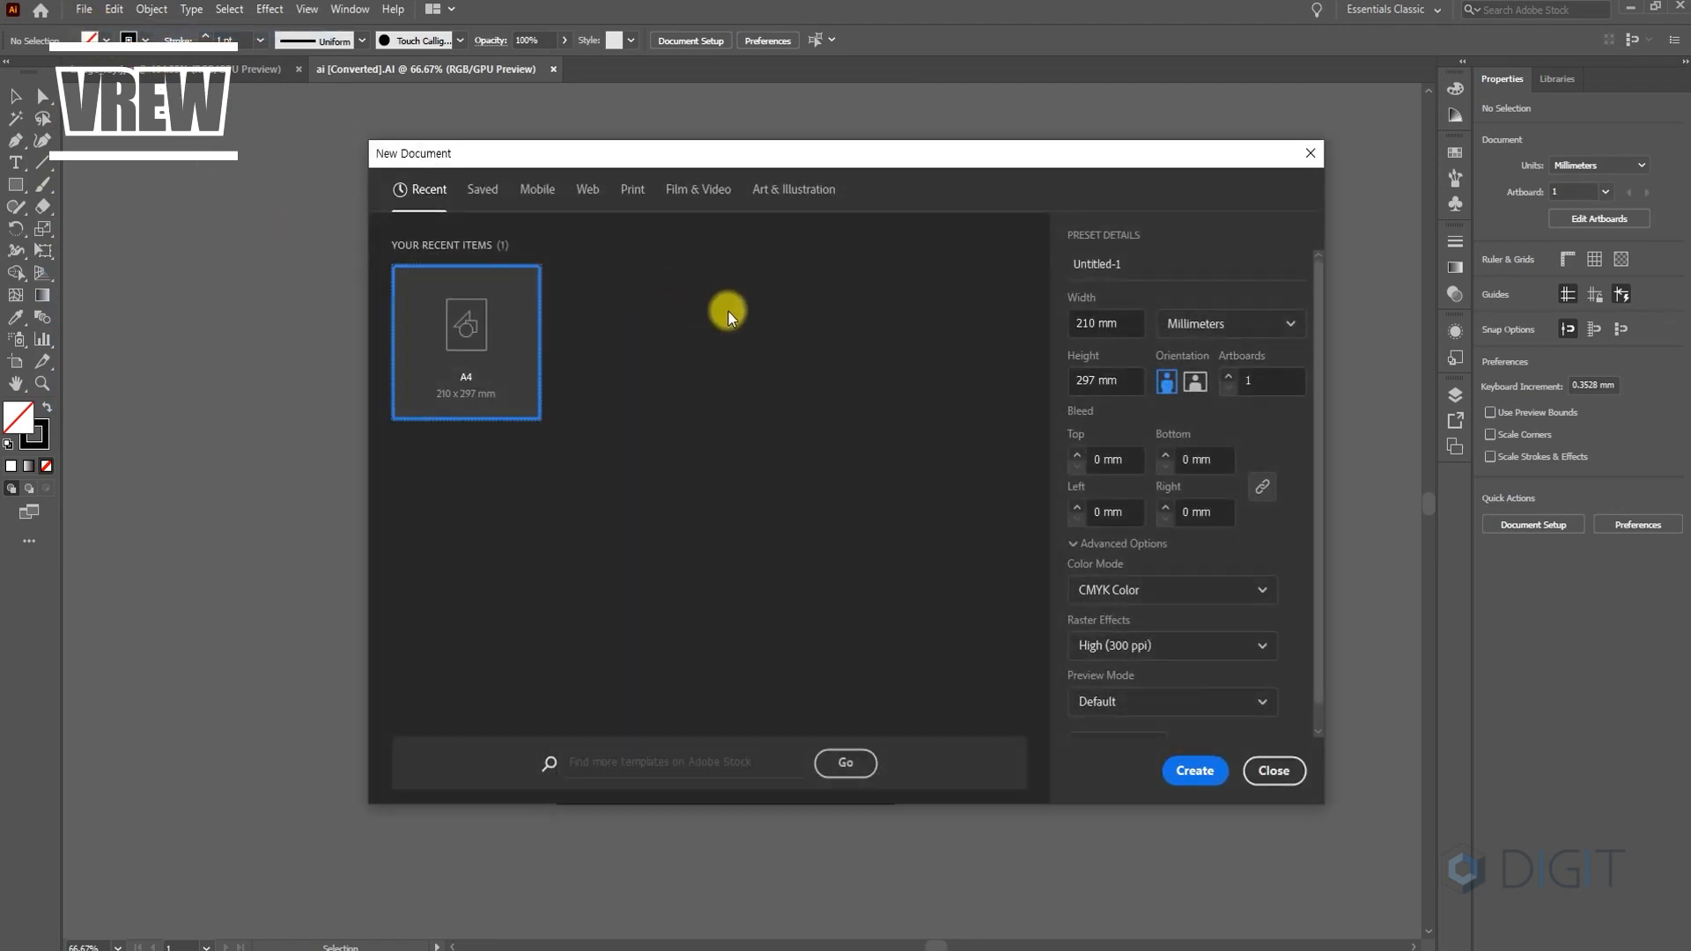
click(1195, 381)
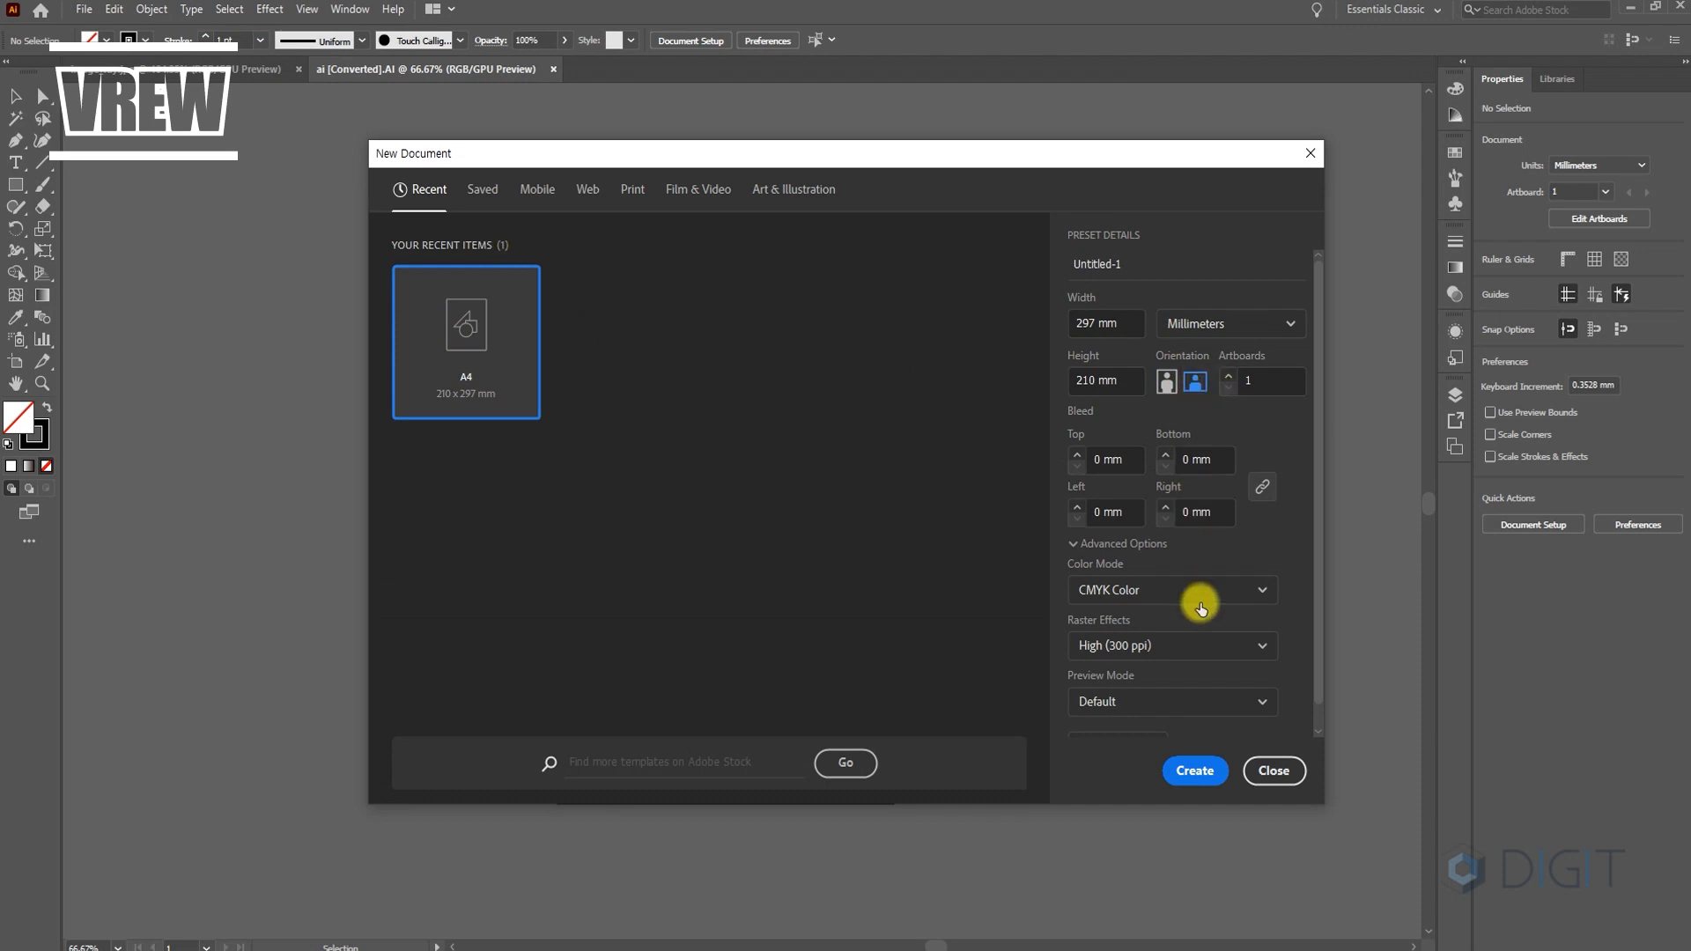
click(1200, 606)
click(1190, 638)
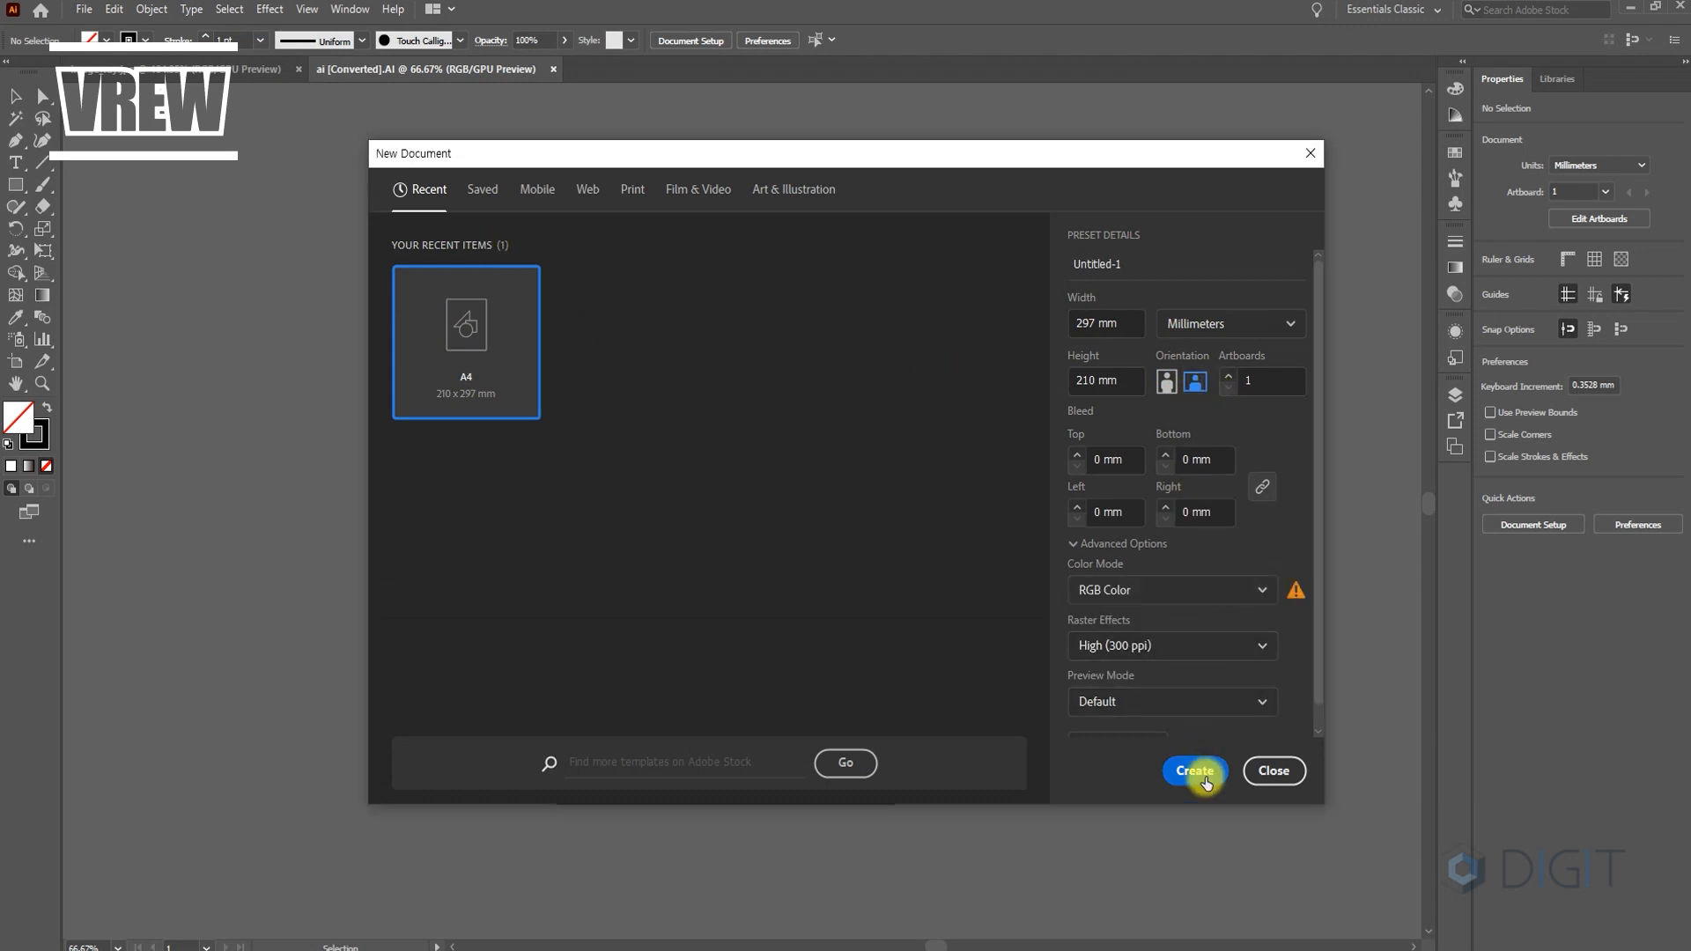
click(1195, 771)
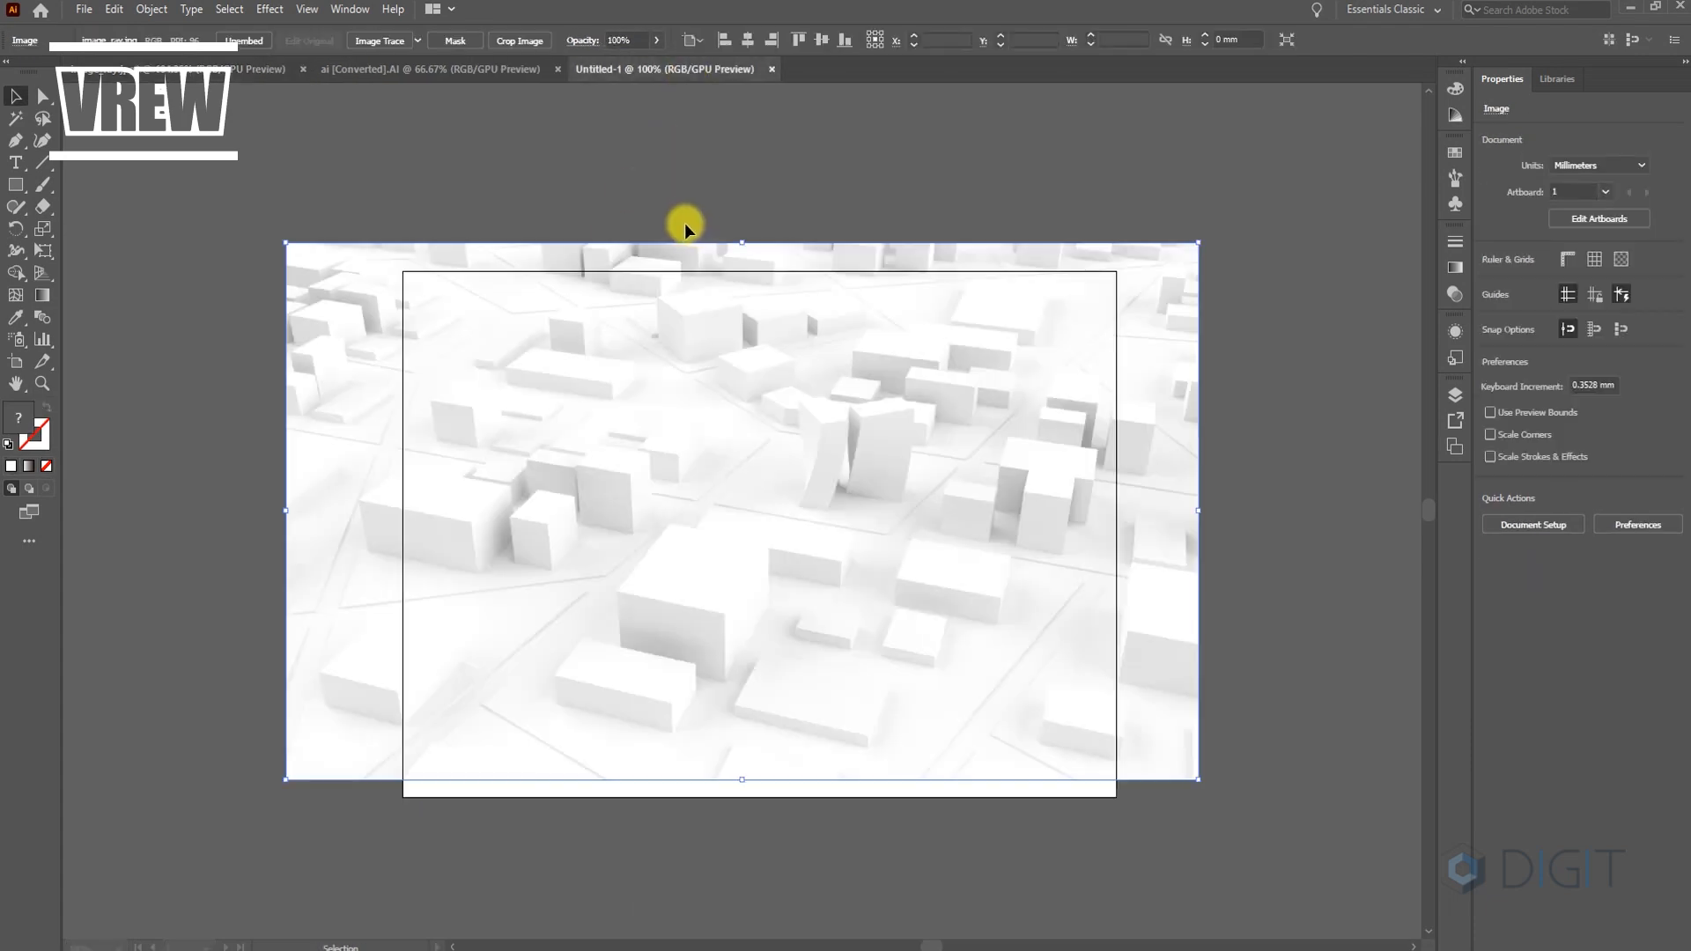
Paste the raytraced image and the linework into the new document, and fit the image to the artboard's width.
key(ctrl+v)
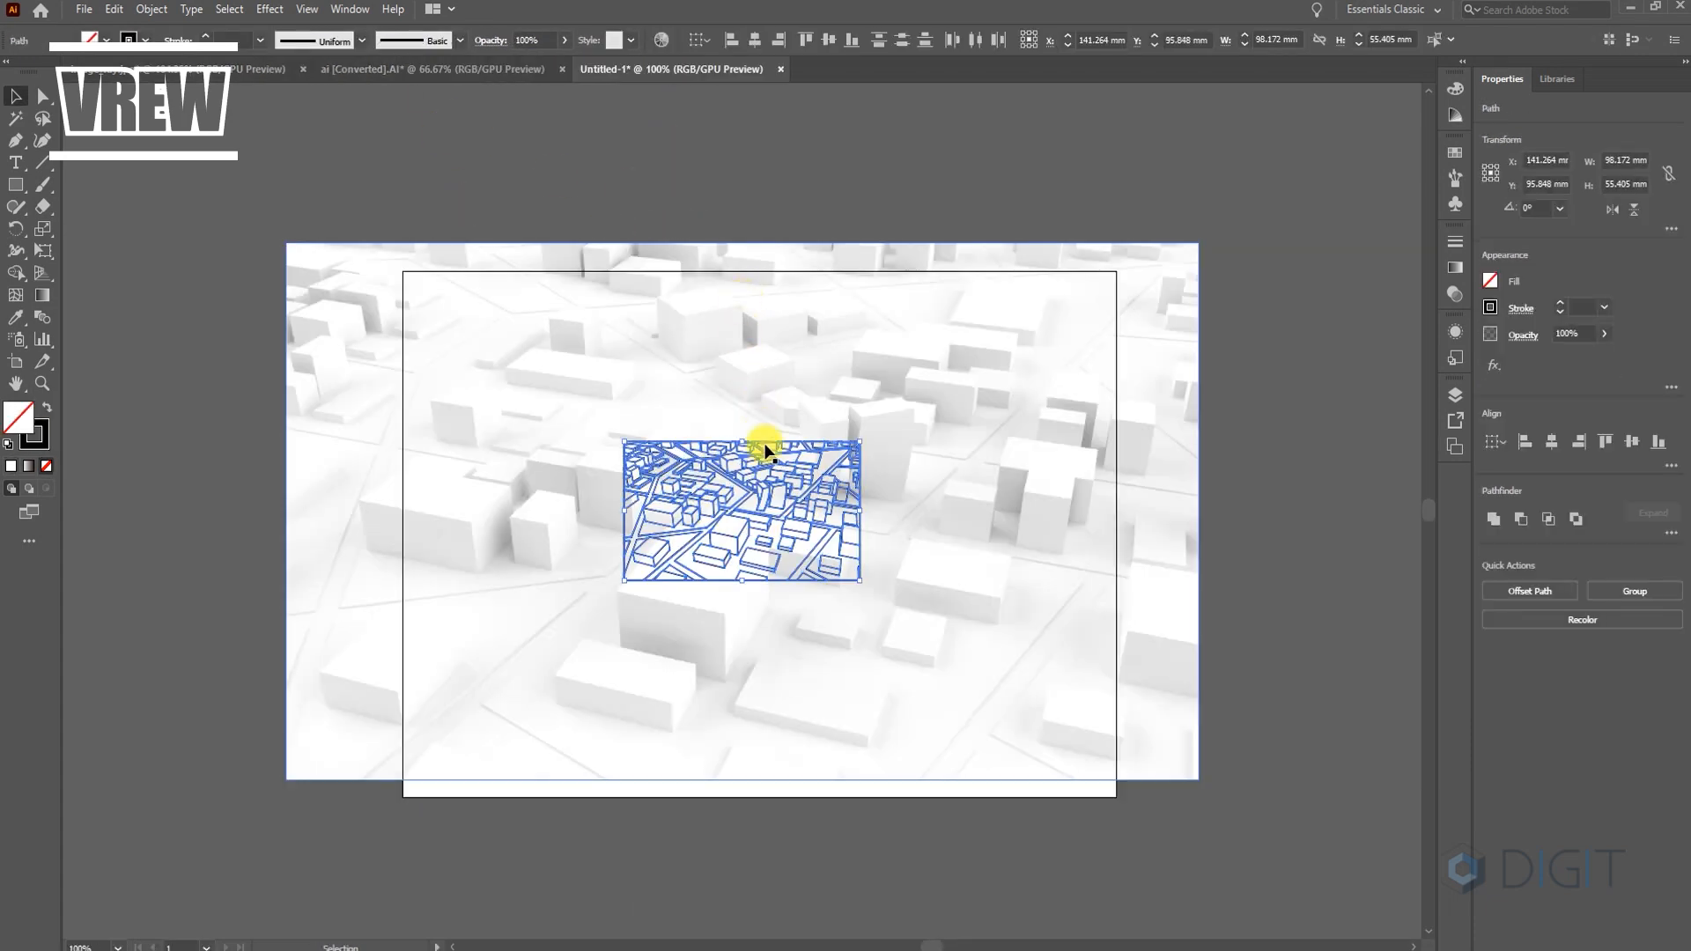
click(911, 551)
drag(655, 662, 771, 673)
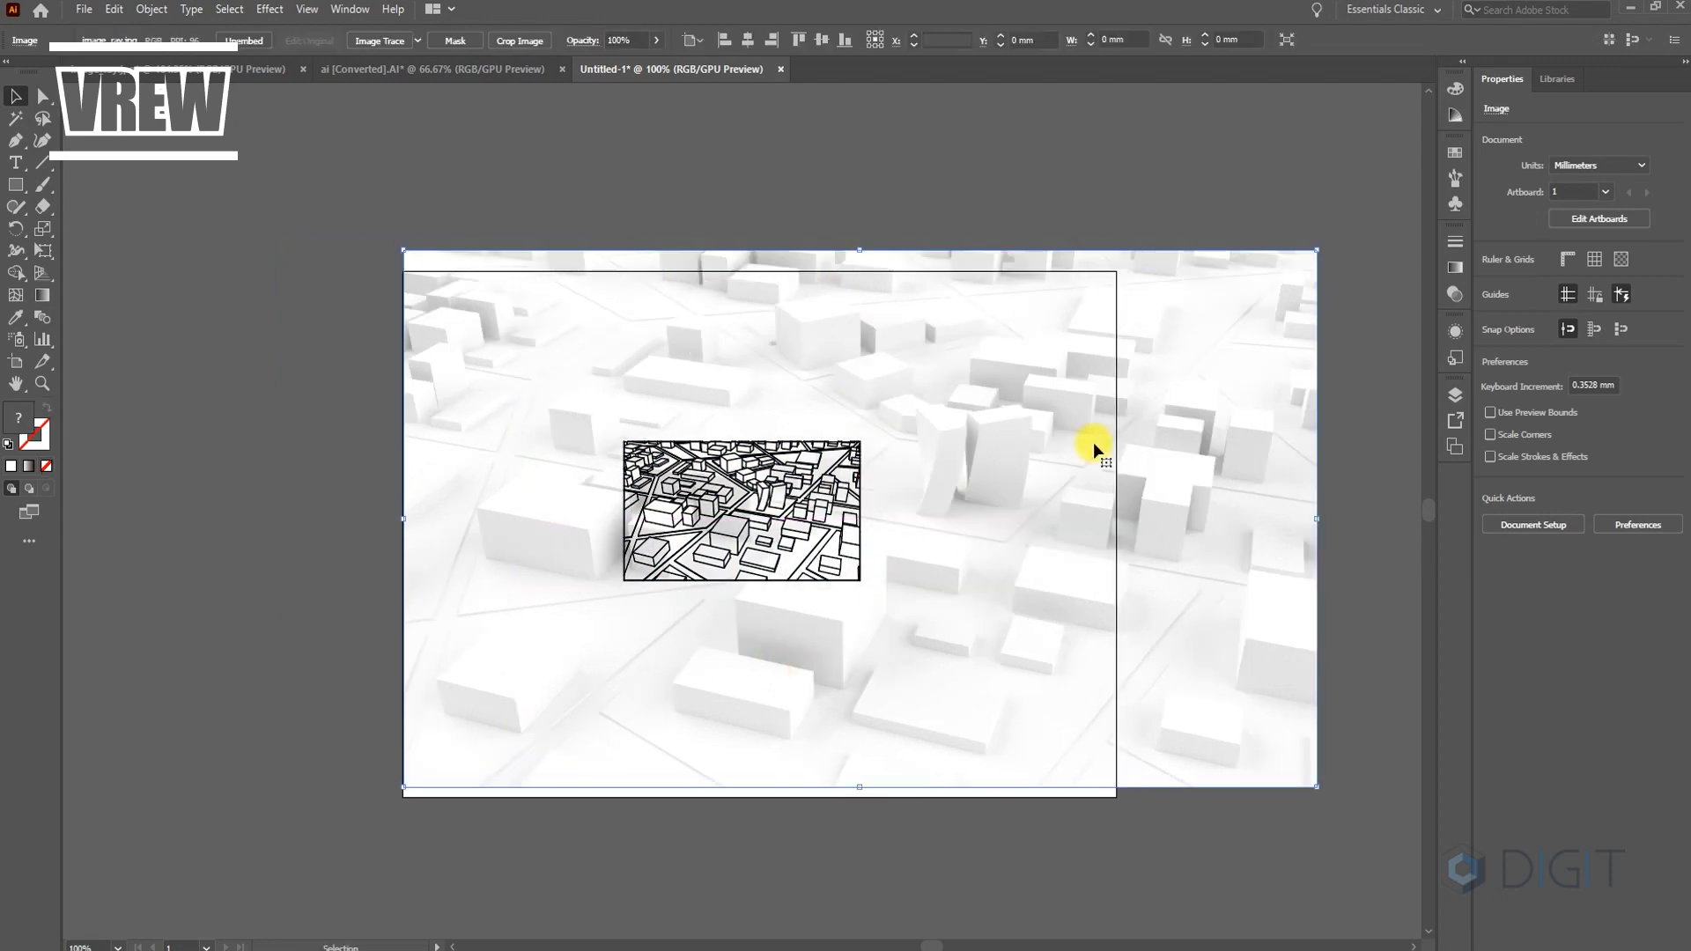
drag(1318, 249, 1116, 367)
click(1004, 317)
Move and scale the linework so that it overlays the raytraced image exactly.
click(971, 739)
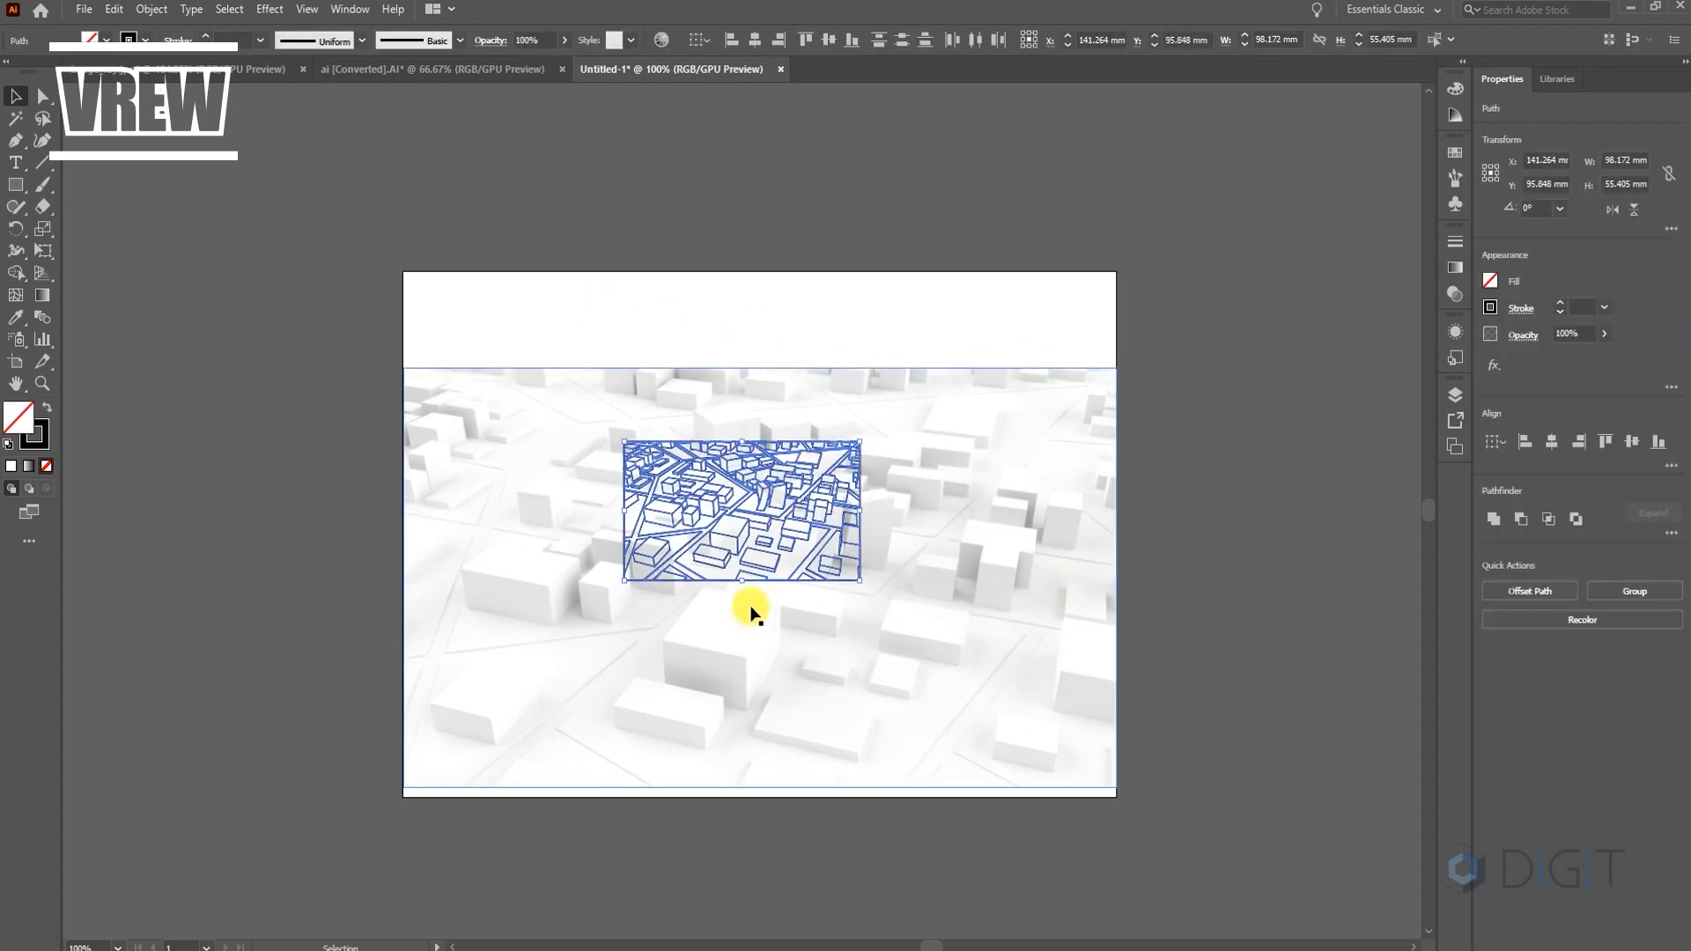
drag(707, 577, 846, 538)
click(996, 302)
alt+scroll(979, 435, up, 1)
click(811, 528)
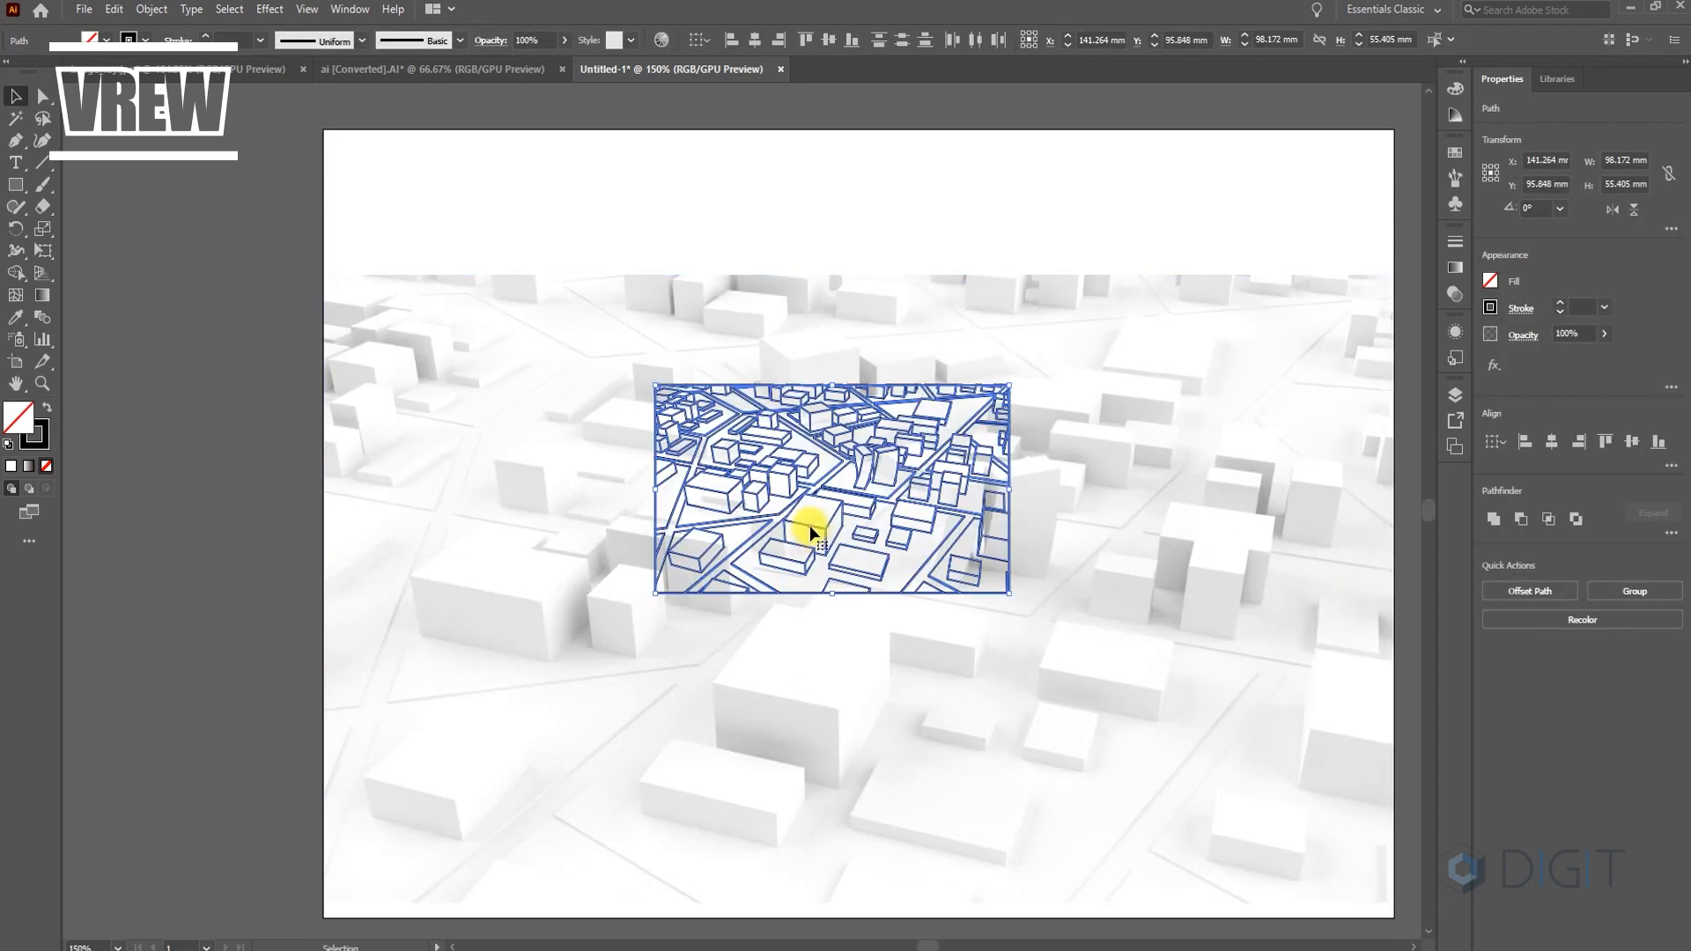
drag(1012, 236, 502, 726)
drag(589, 527, 741, 373)
shift+click(757, 425)
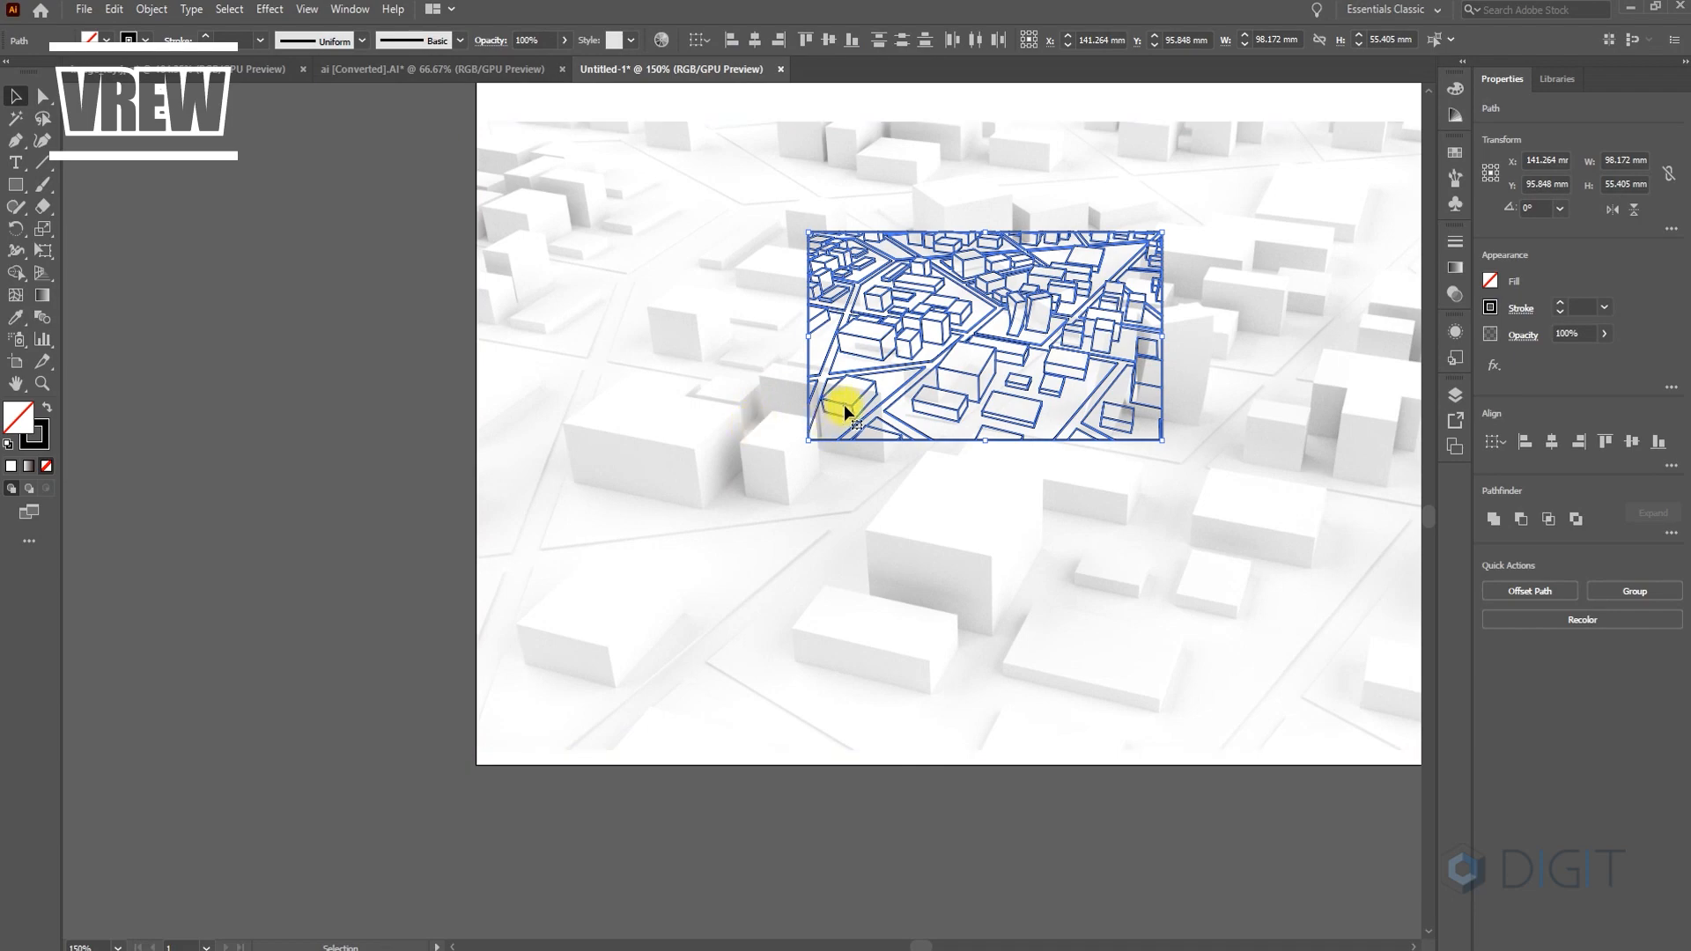
alt+drag(843, 404, 512, 717)
alt+scroll(511, 716, down, 3)
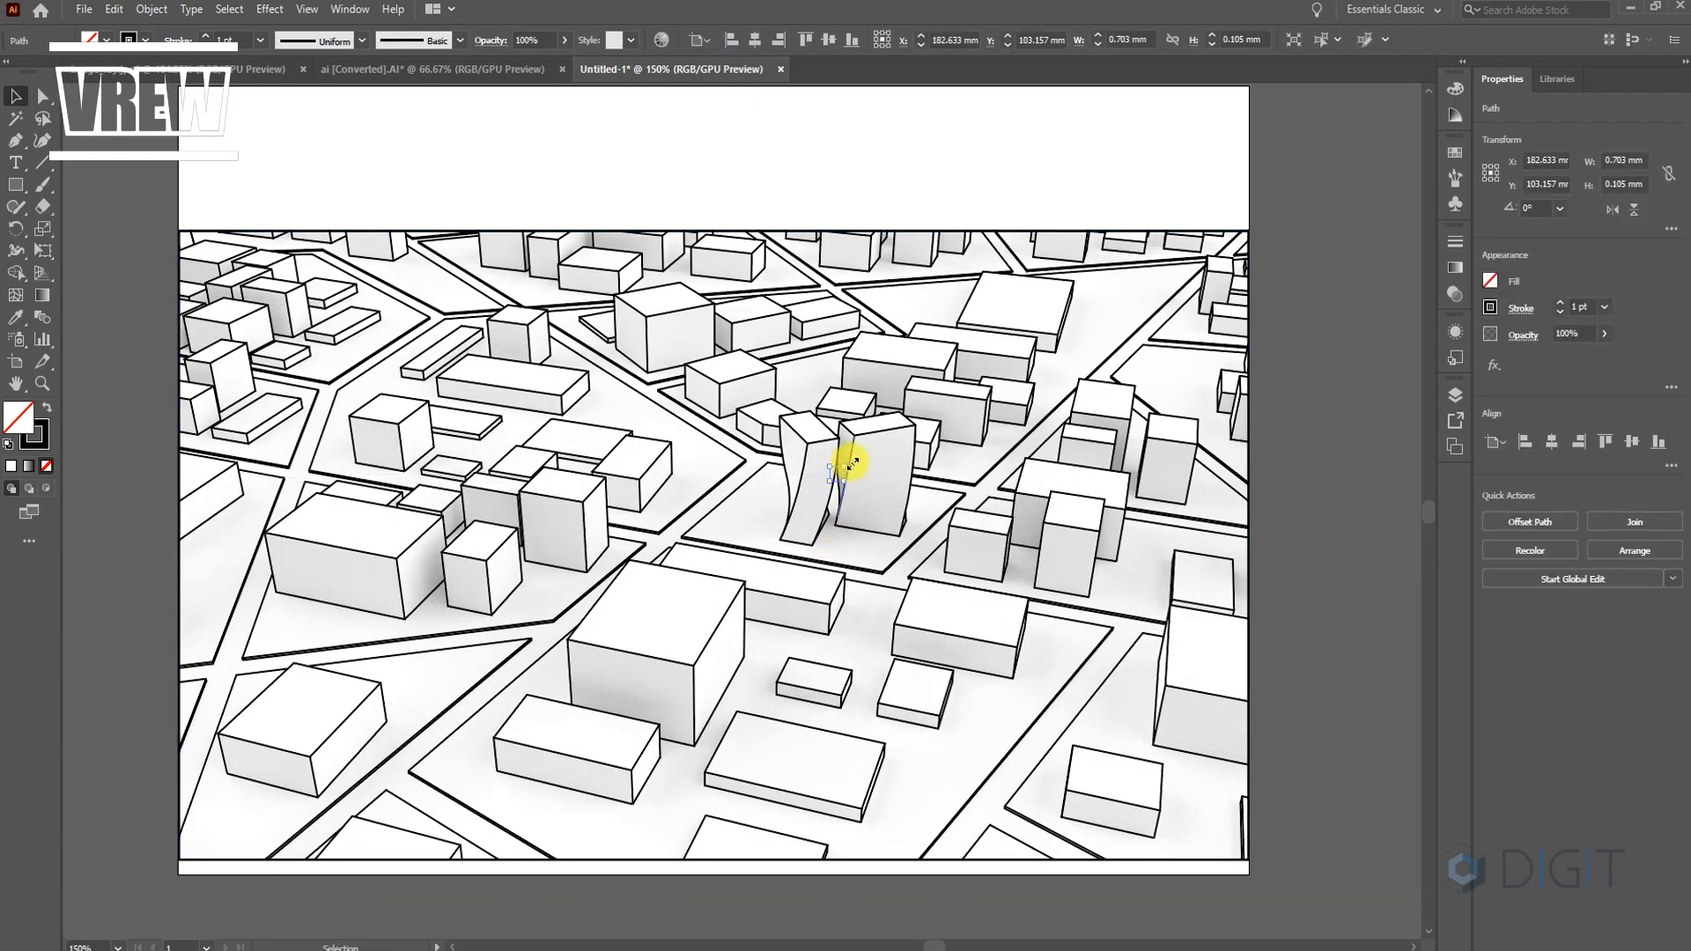
Select all the artwork and set the linework's stroke weight to 0.3 pt.
click(861, 460)
key(ctrl+a)
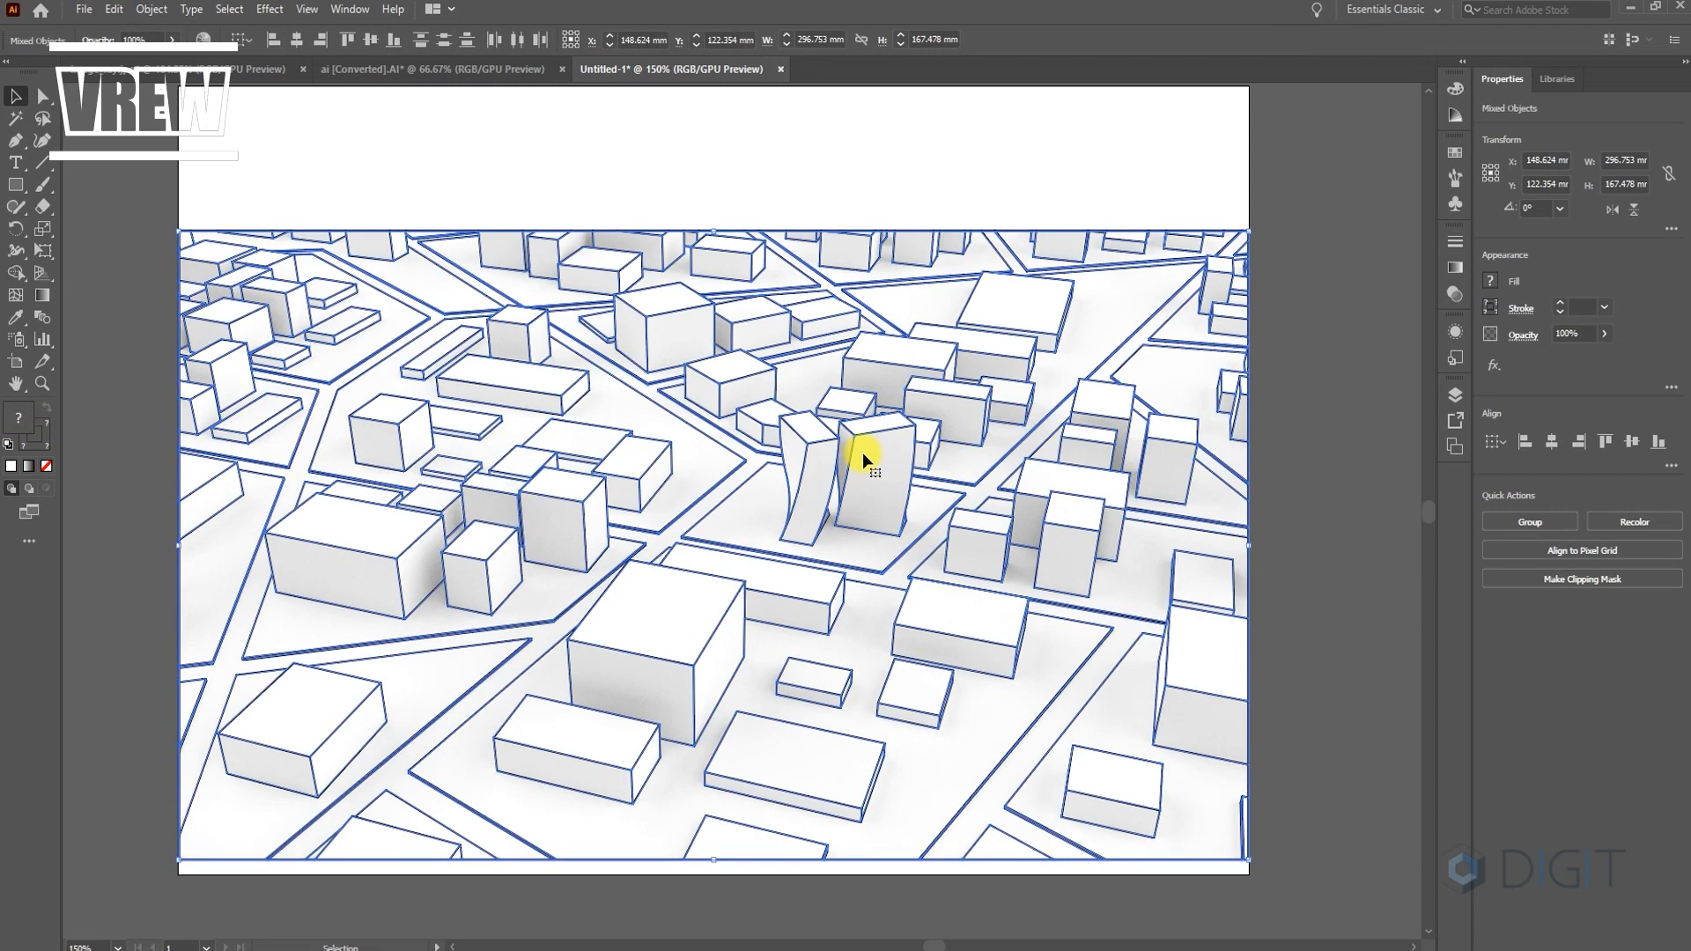
click(1455, 241)
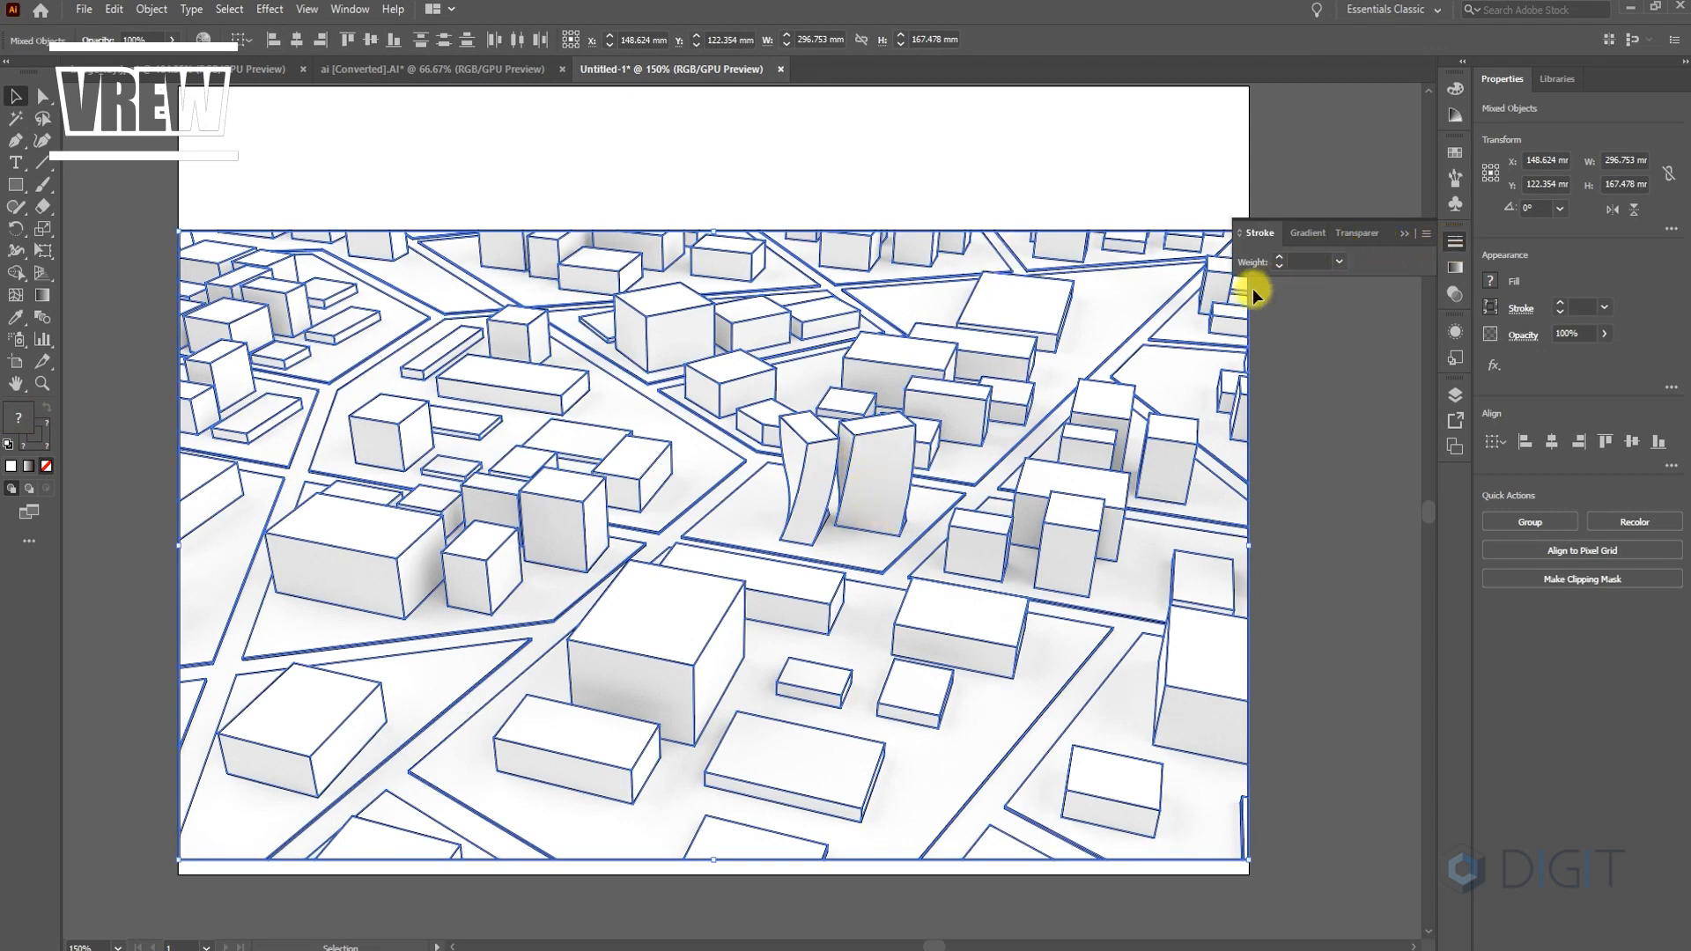
click(1307, 260)
text(0.1)
key(Return)
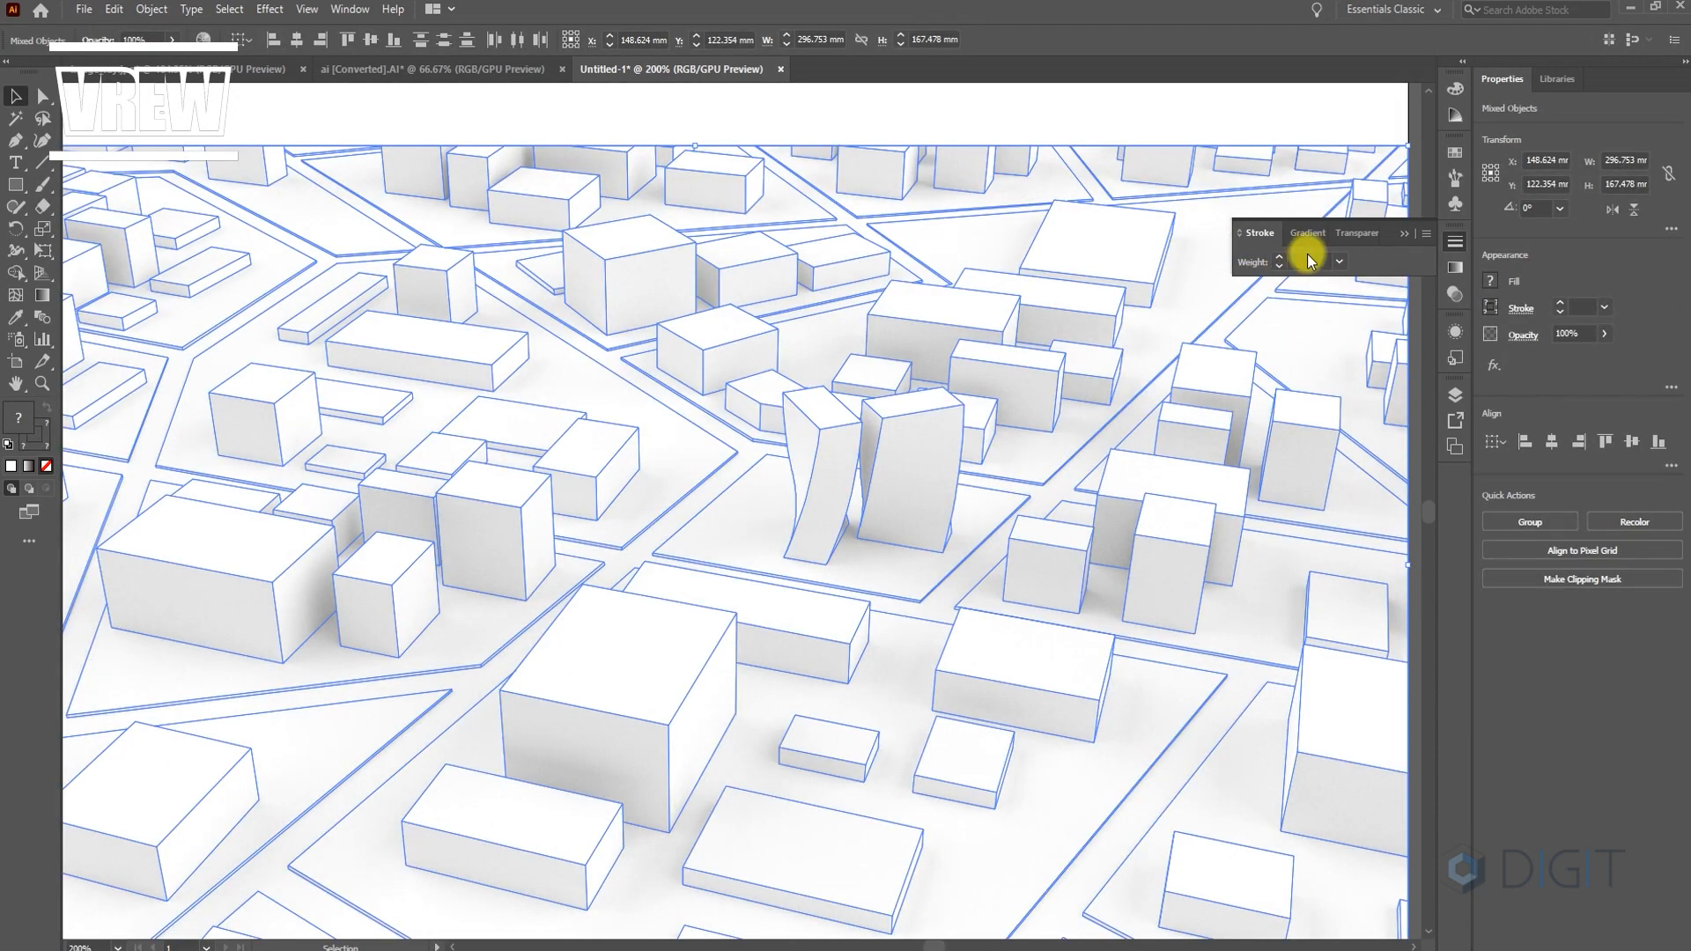
click(1307, 260)
text(0)
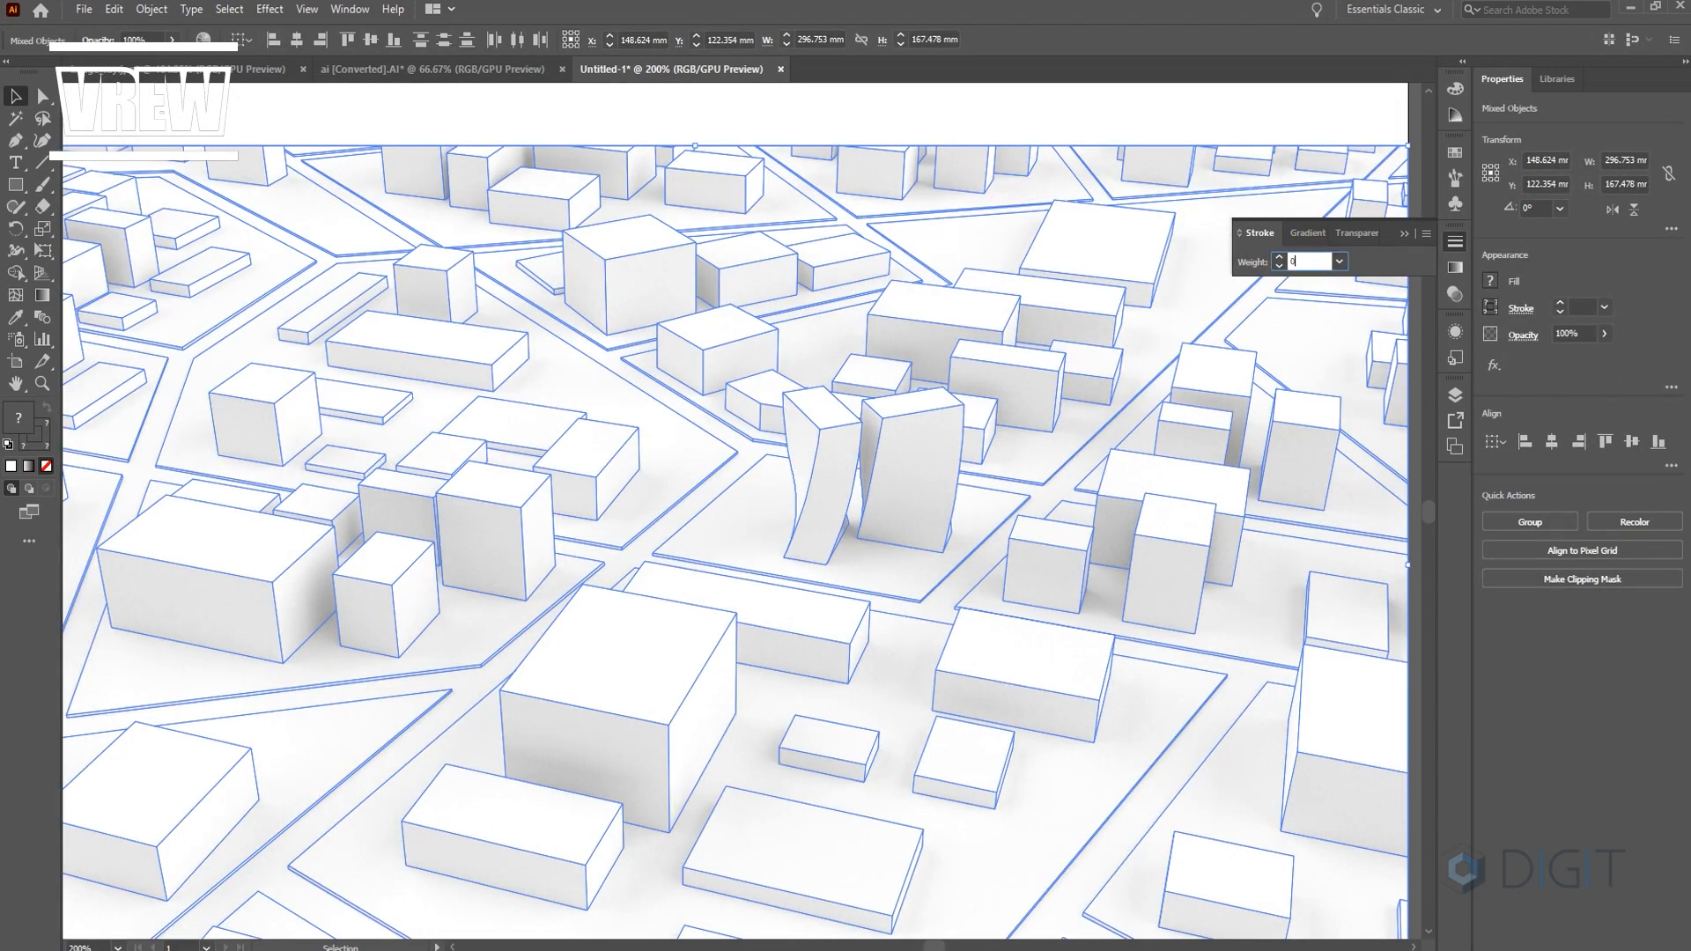
text(.1)
key(Return)
click(1151, 117)
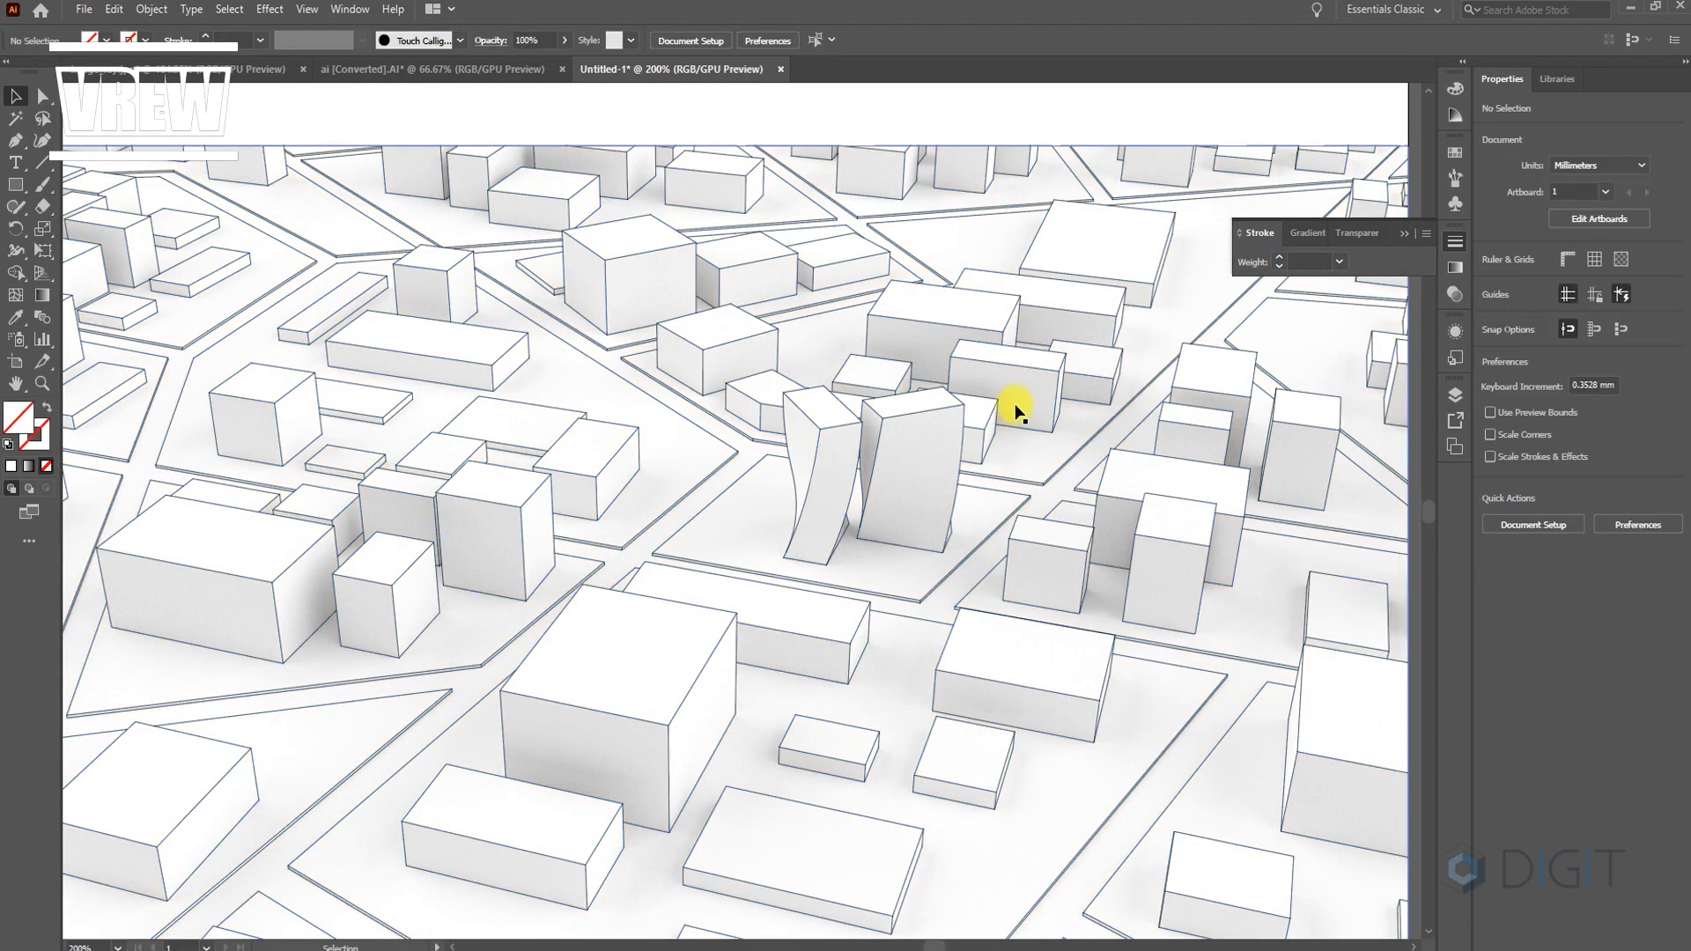
Select the outlines of the wider twisted tower and set their stroke weight to 1 pt.
drag(993, 484, 945, 404)
alt+scroll(945, 410, up, 2)
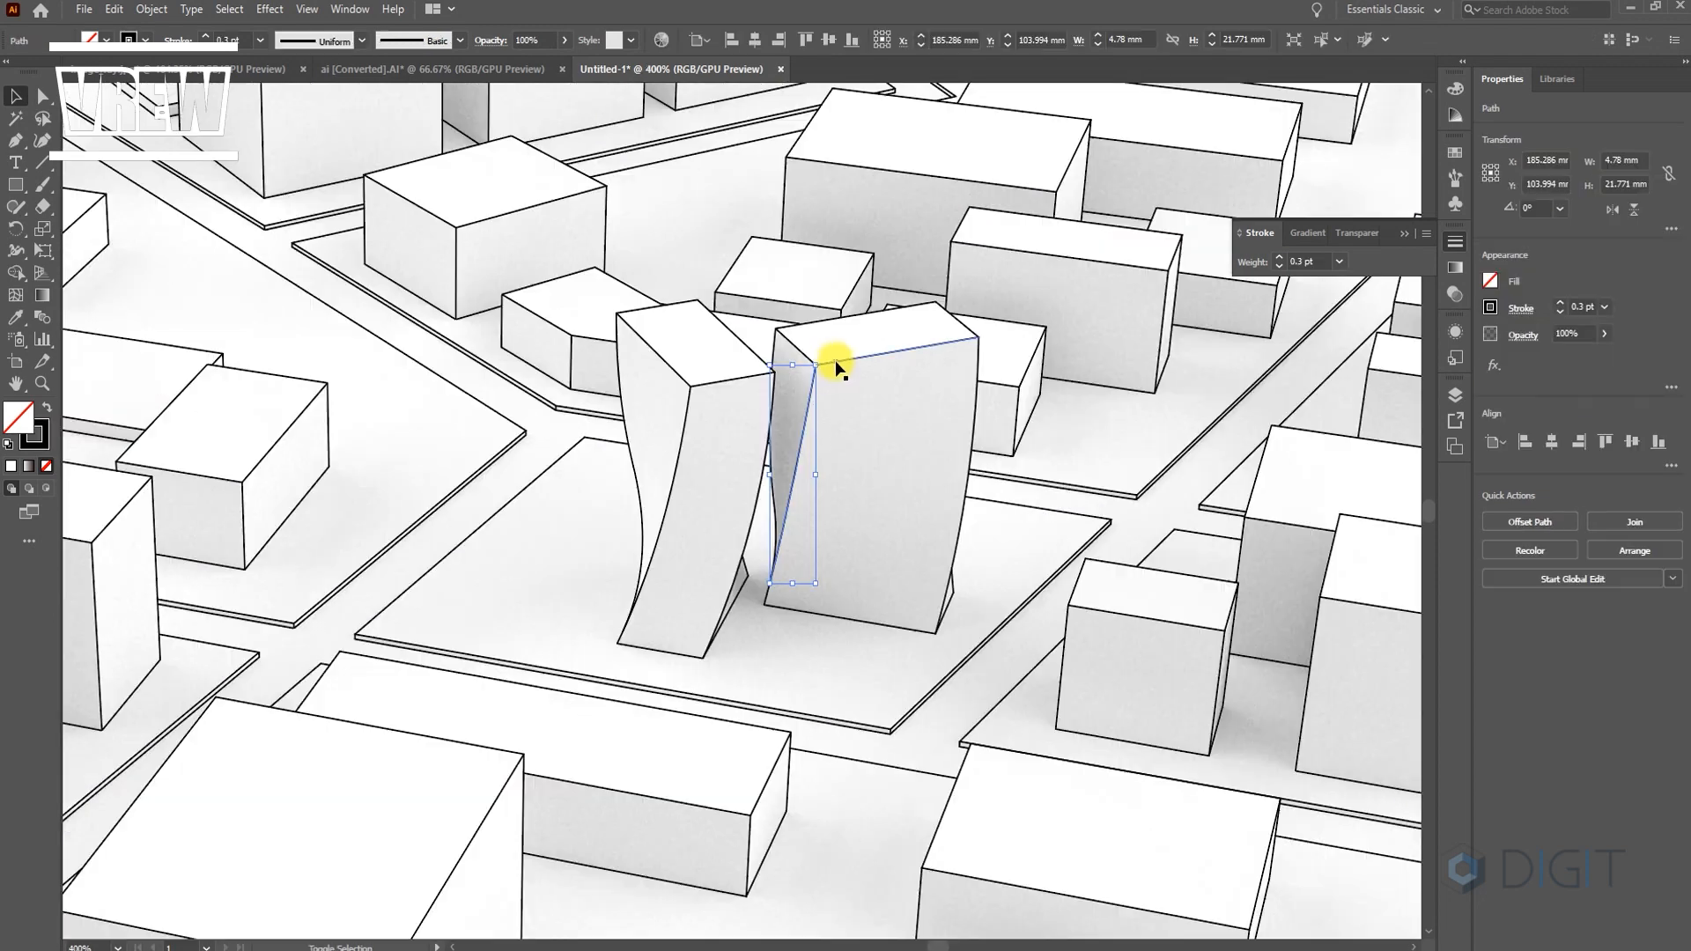
click(819, 357)
mouse_move(795, 333)
mouse_down()
mouse_move(954, 330)
mouse_move(978, 367)
mouse_move(958, 581)
mouse_move(936, 632)
mouse_up()
key(ctrl+a)
click(1293, 261)
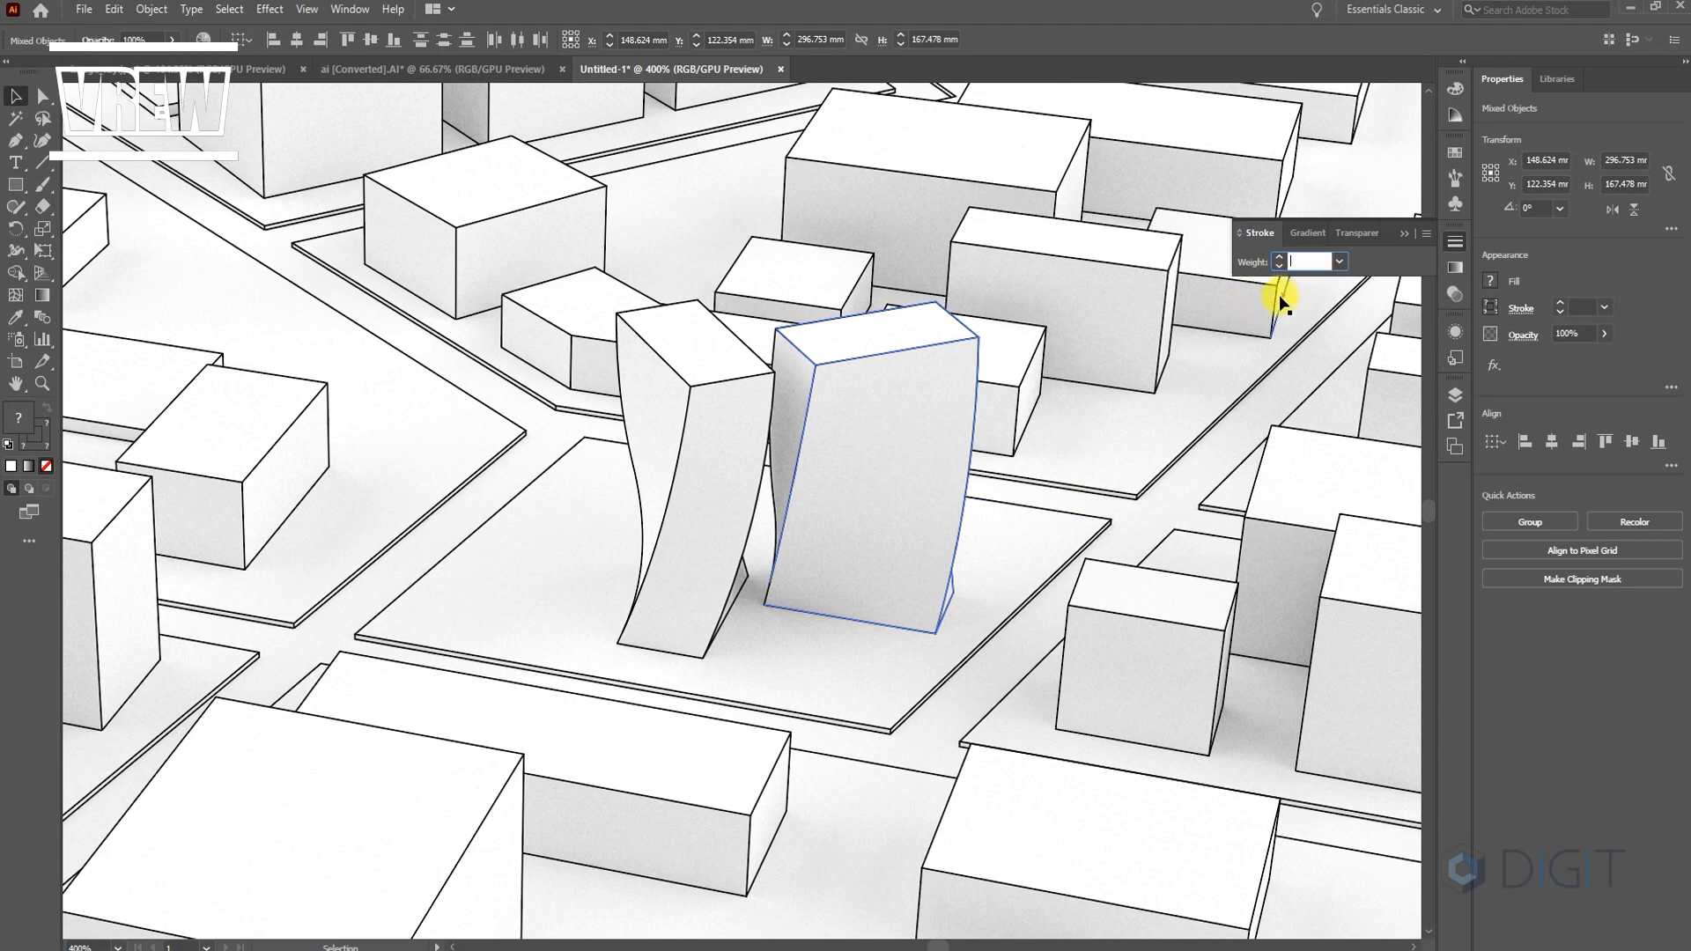
text(1)
key(Return)
click(1098, 531)
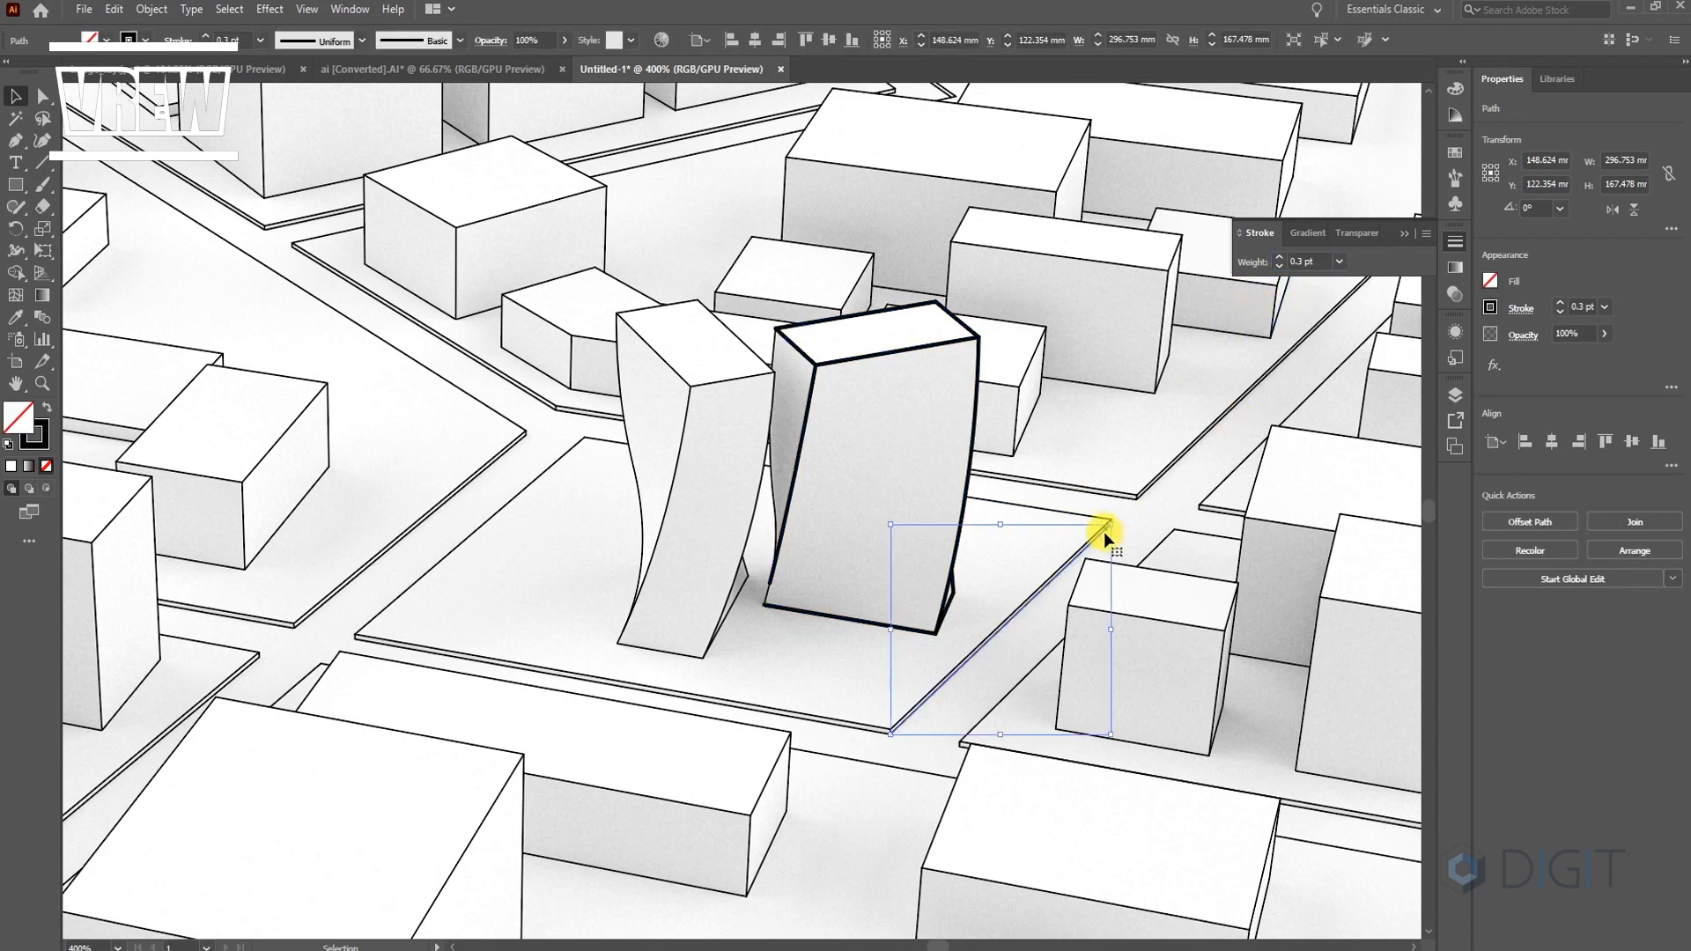
Set the outlines of the narrower twisted tower to a 1 pt stroke, including the short segment at its base corner.
alt+scroll(760, 592, up, 1)
click(773, 312)
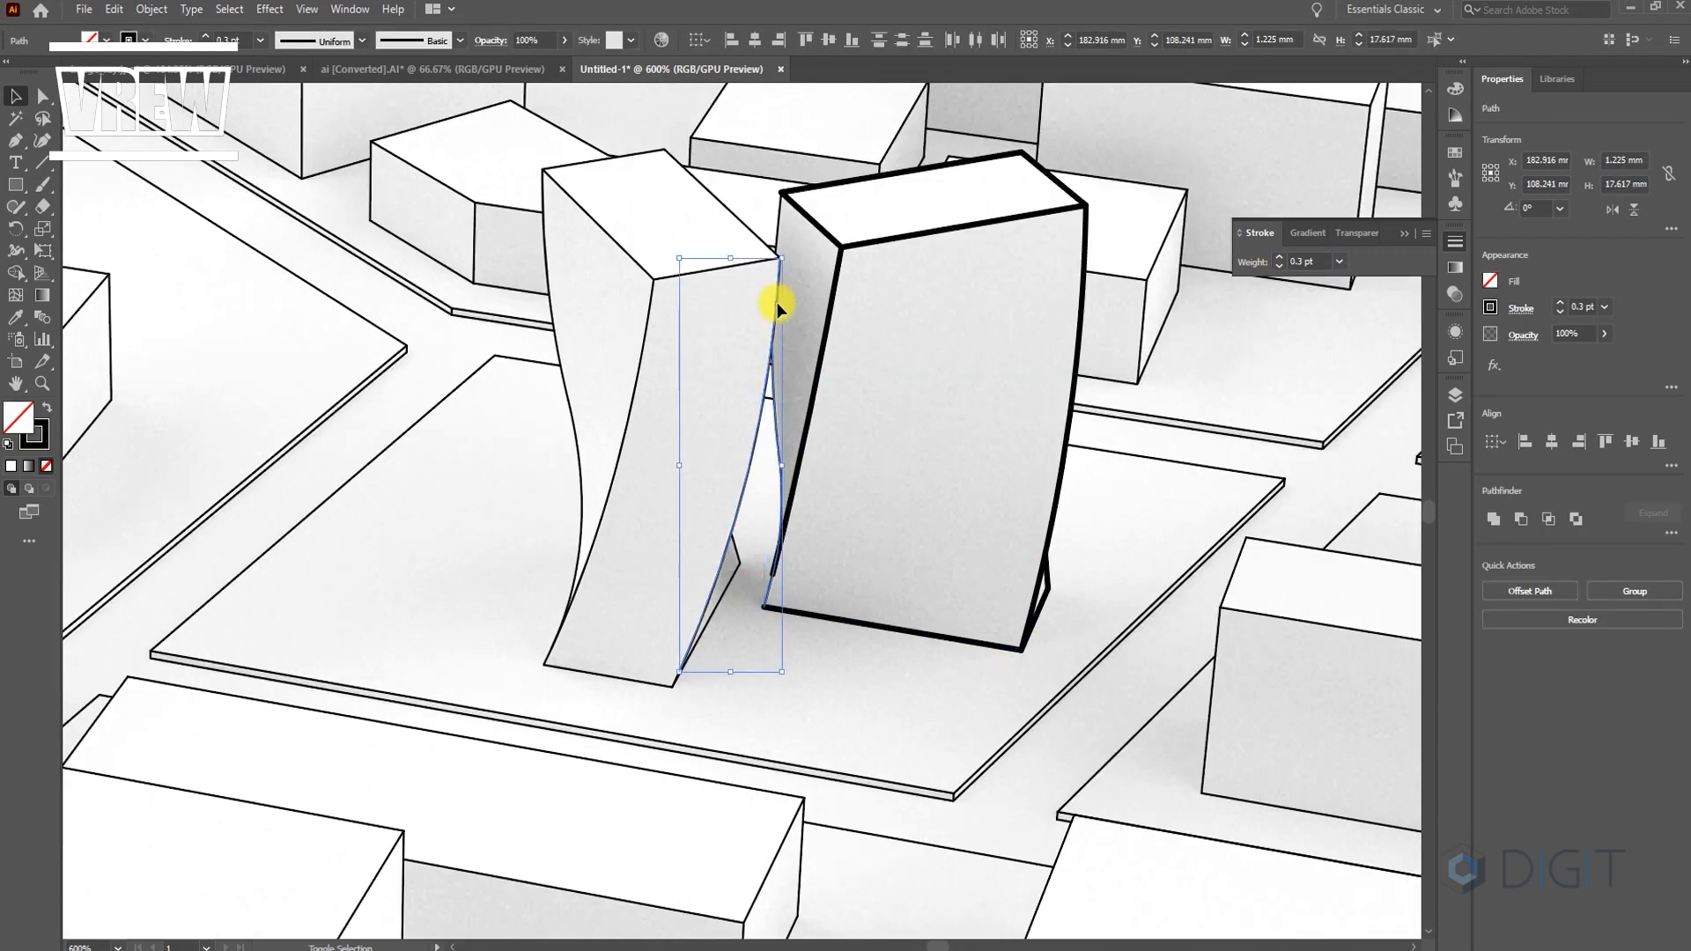
click(740, 357)
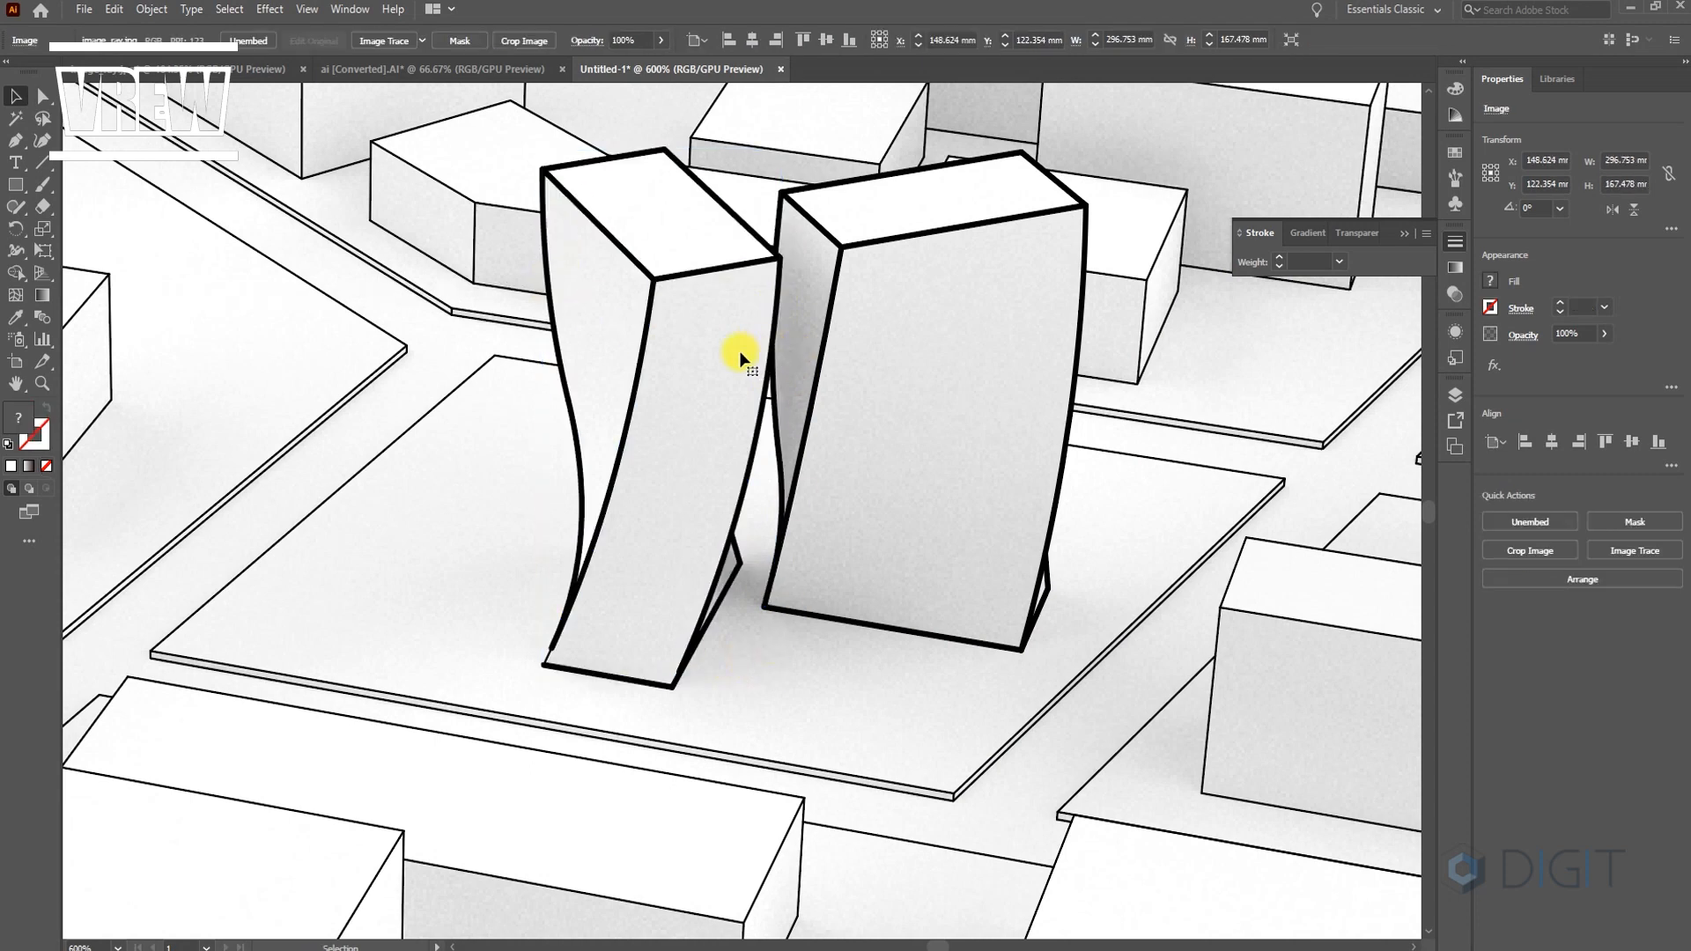
click(547, 654)
click(1312, 261)
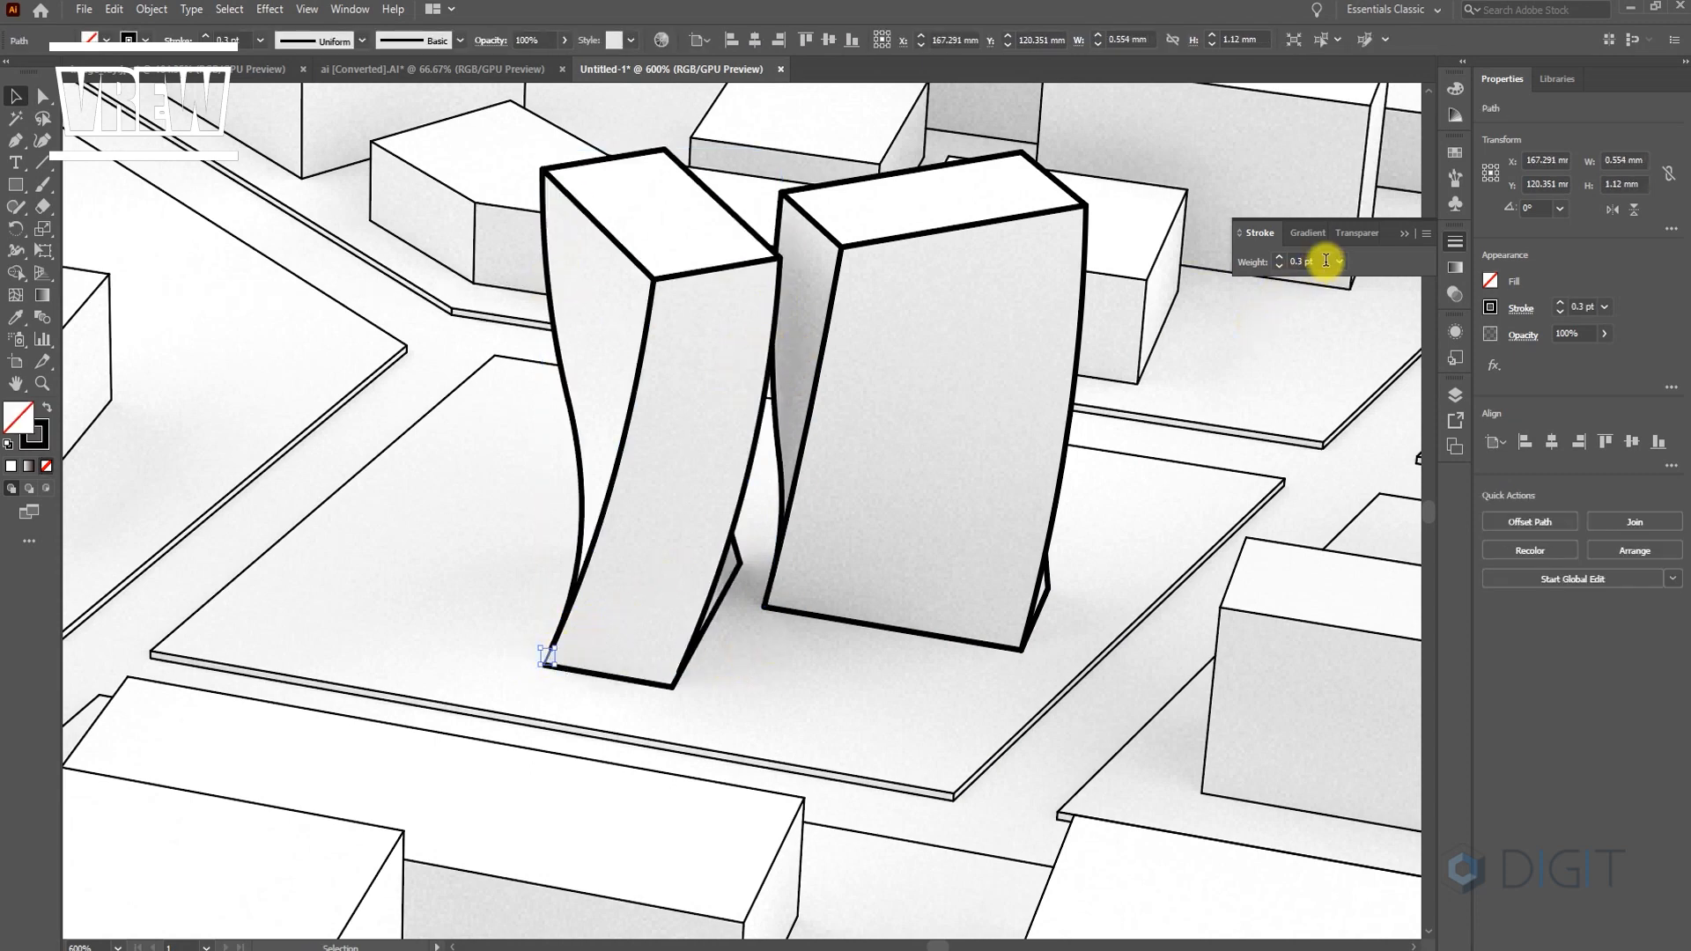
text(1)
key(Return)
click(966, 415)
alt+scroll(970, 419, down, 3)
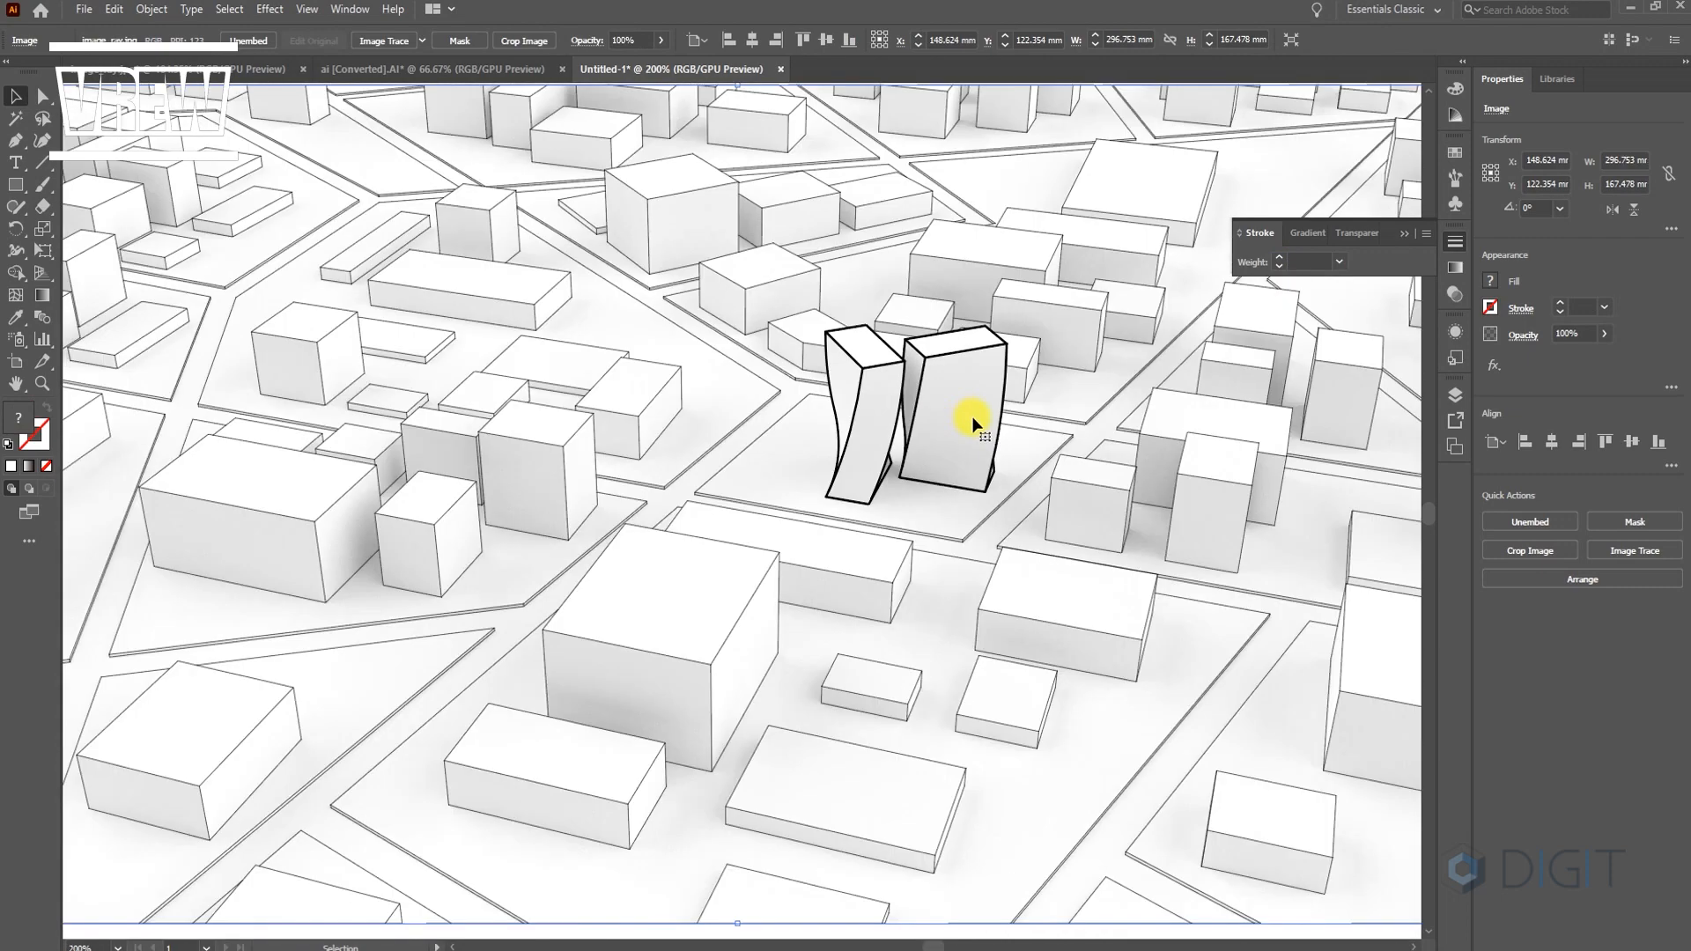
alt+scroll(936, 529, down, 2)
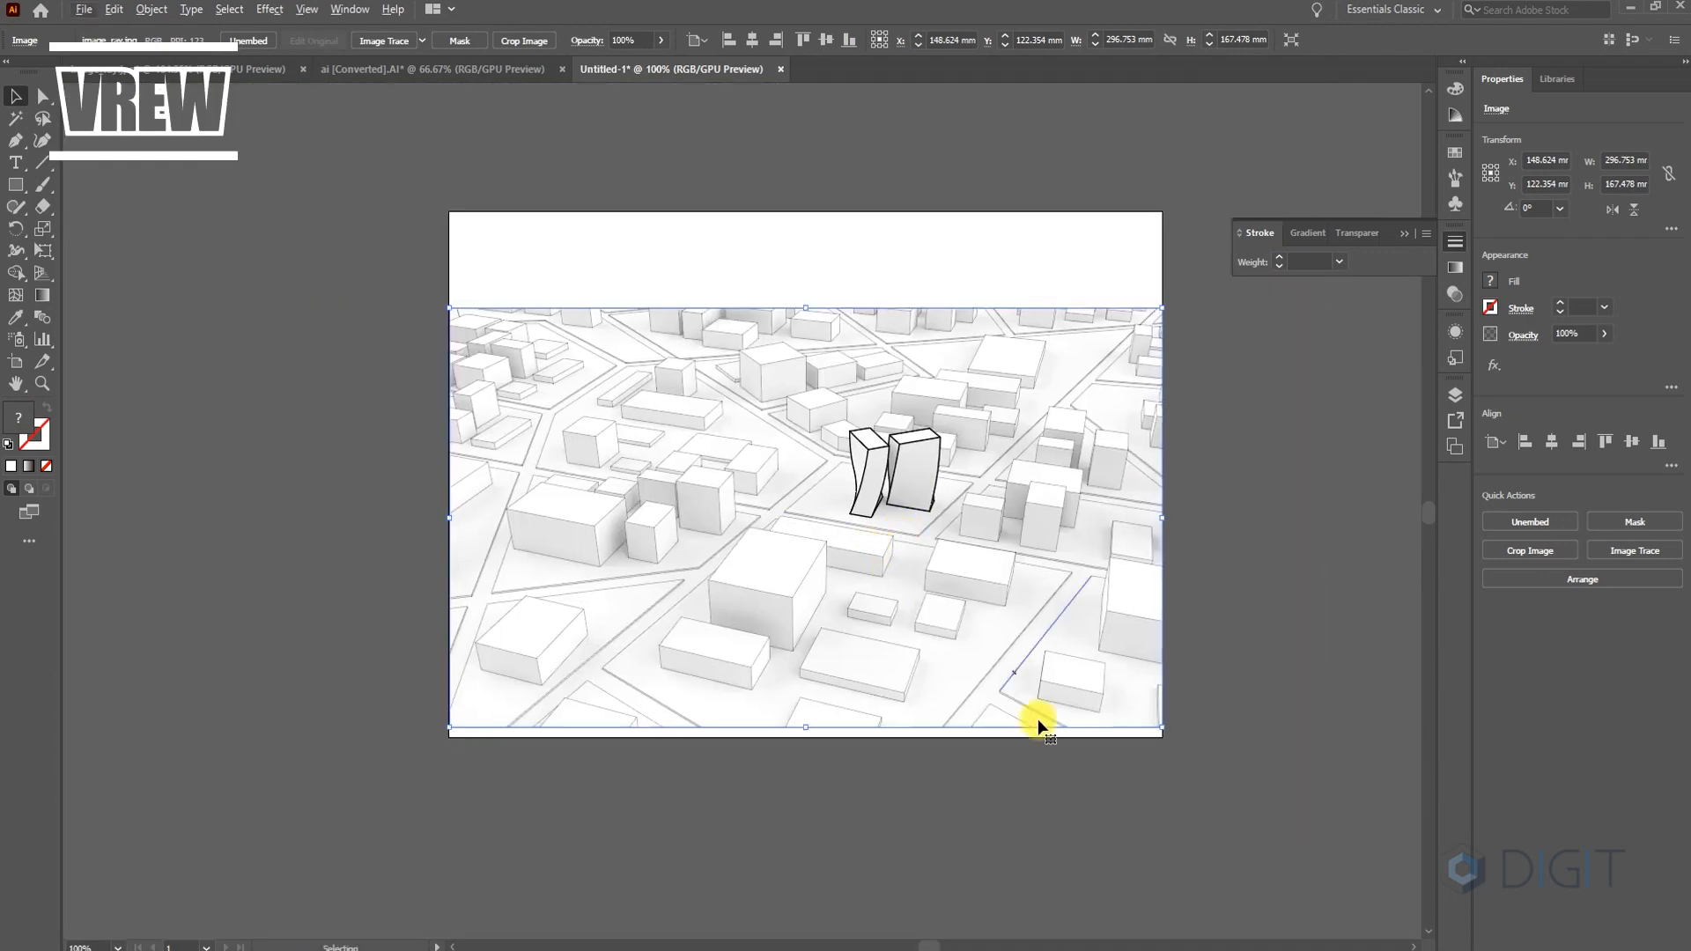
key(ctrl+a)
click(350, 570)
alt+scroll(881, 592, up, 2)
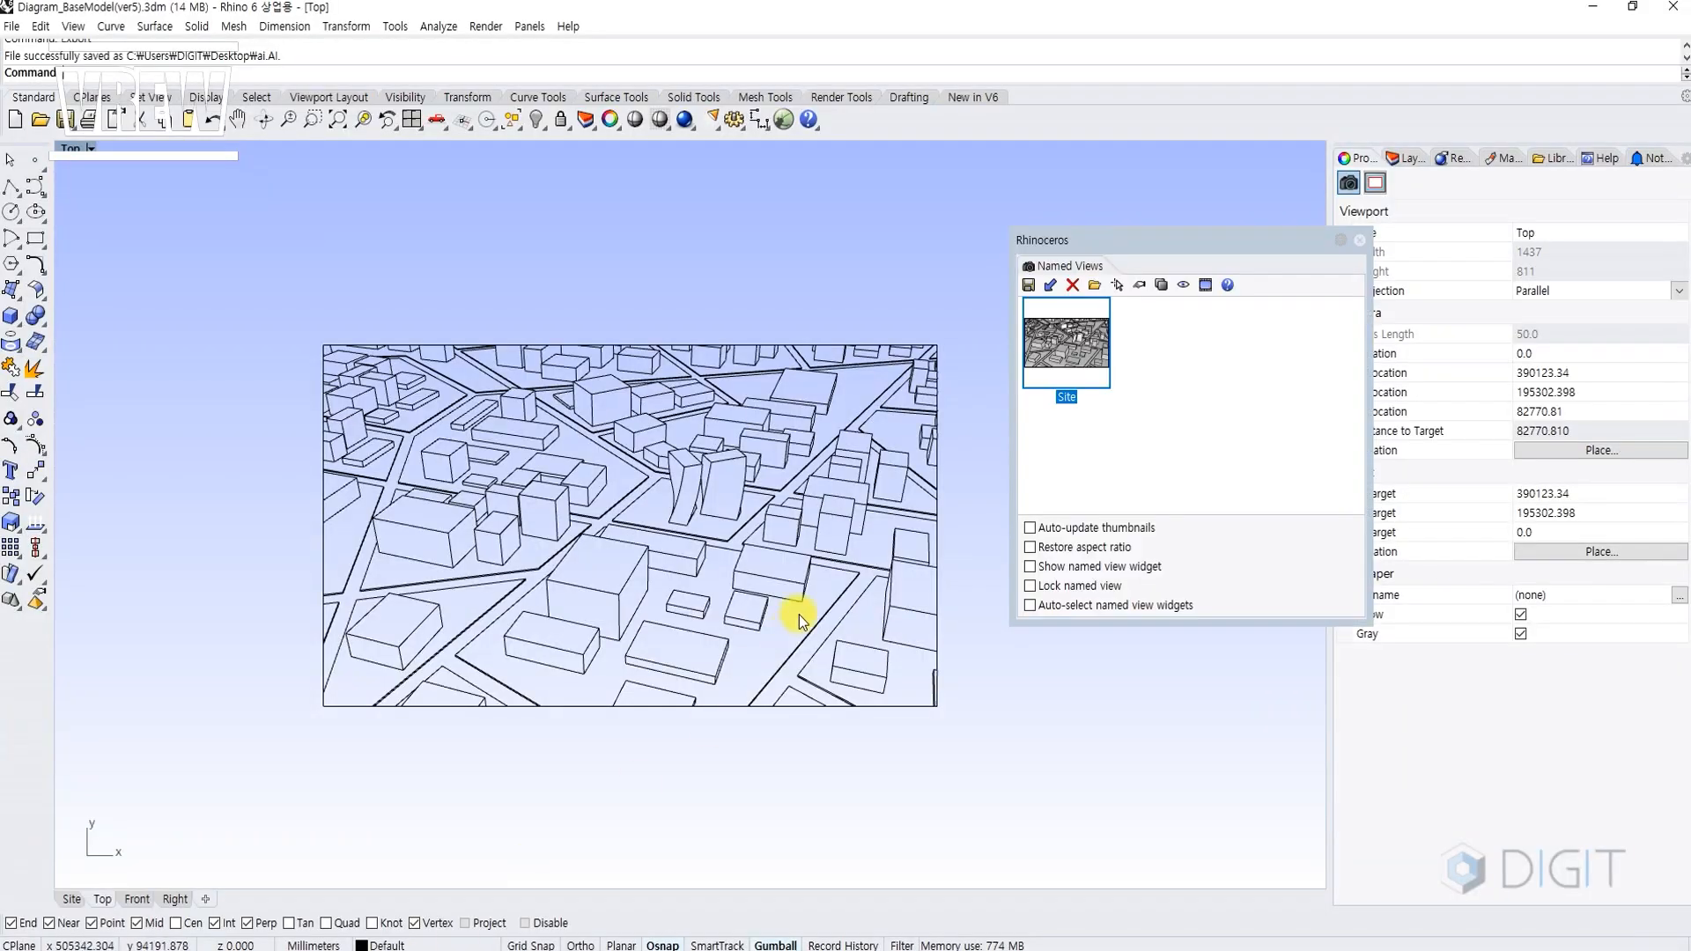
Switch to Rhino, restore and re-save the Site named view, and close the named views window.
click(1069, 378)
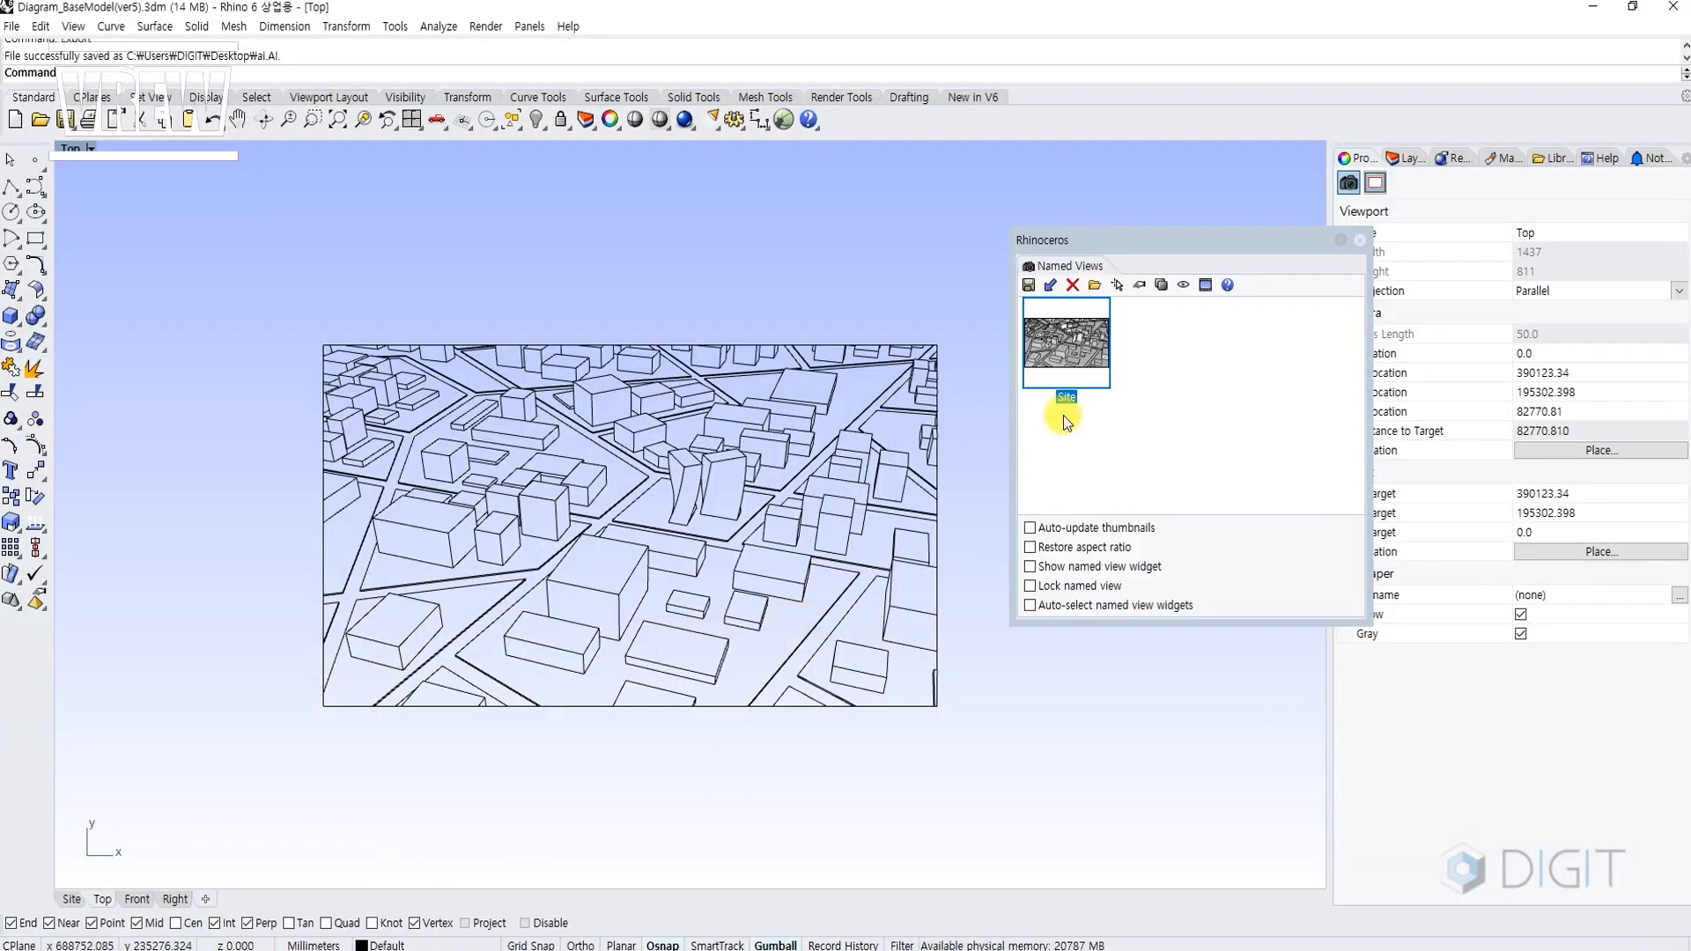
double_click(1081, 352)
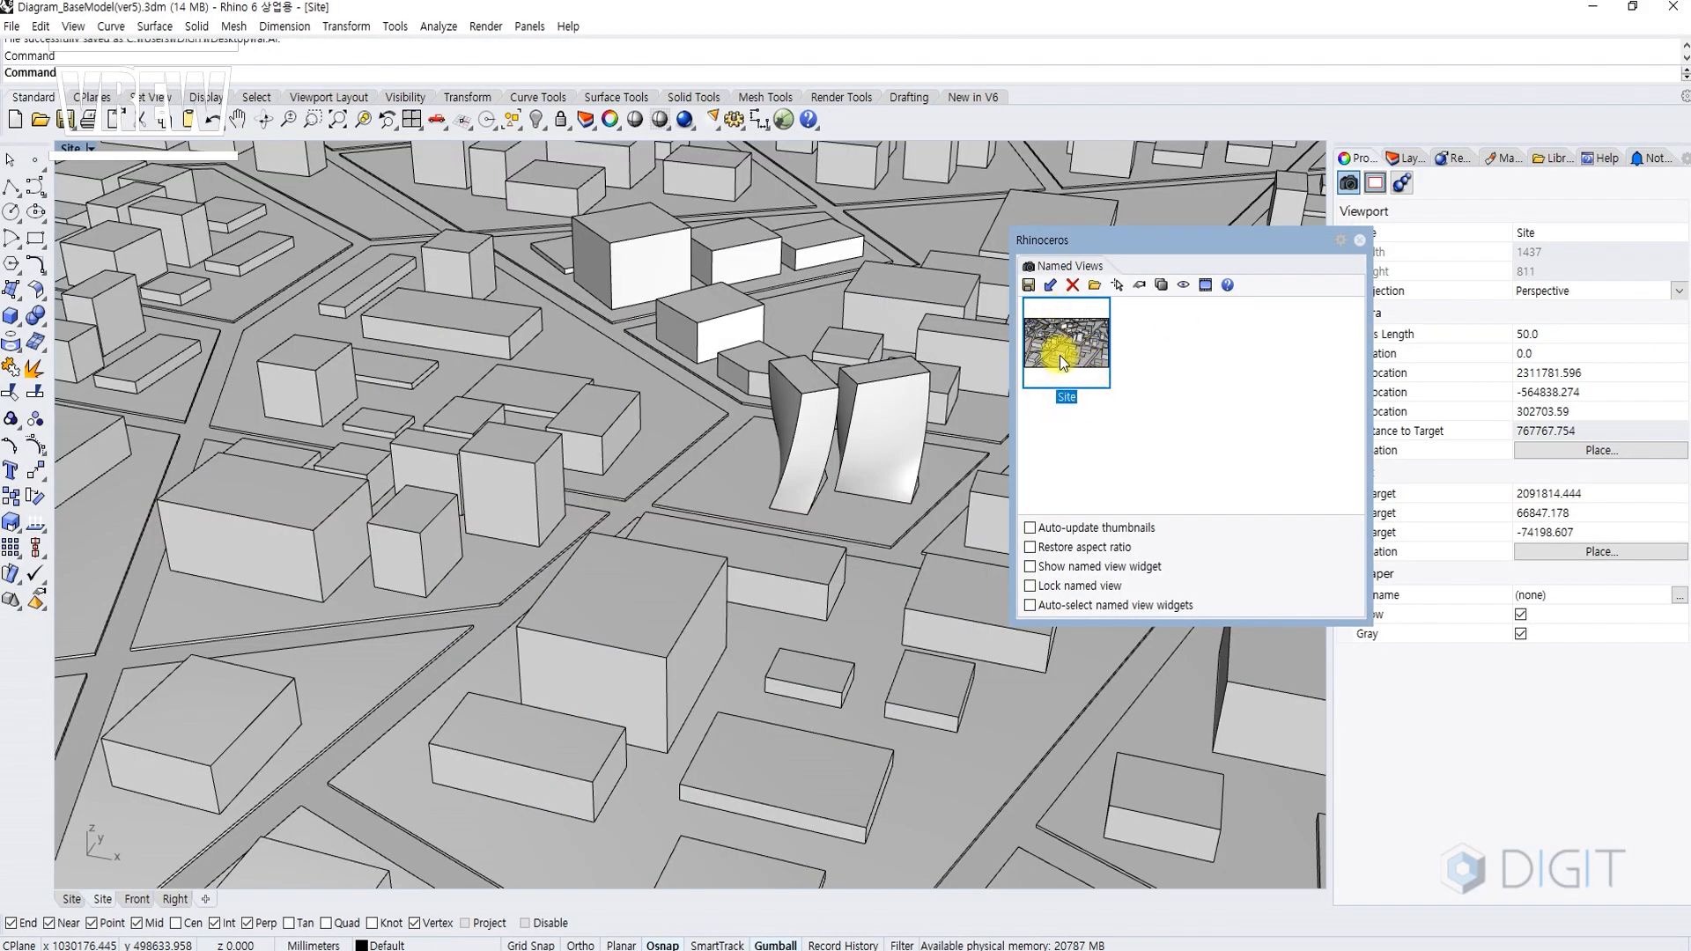
click(1030, 284)
key(Return)
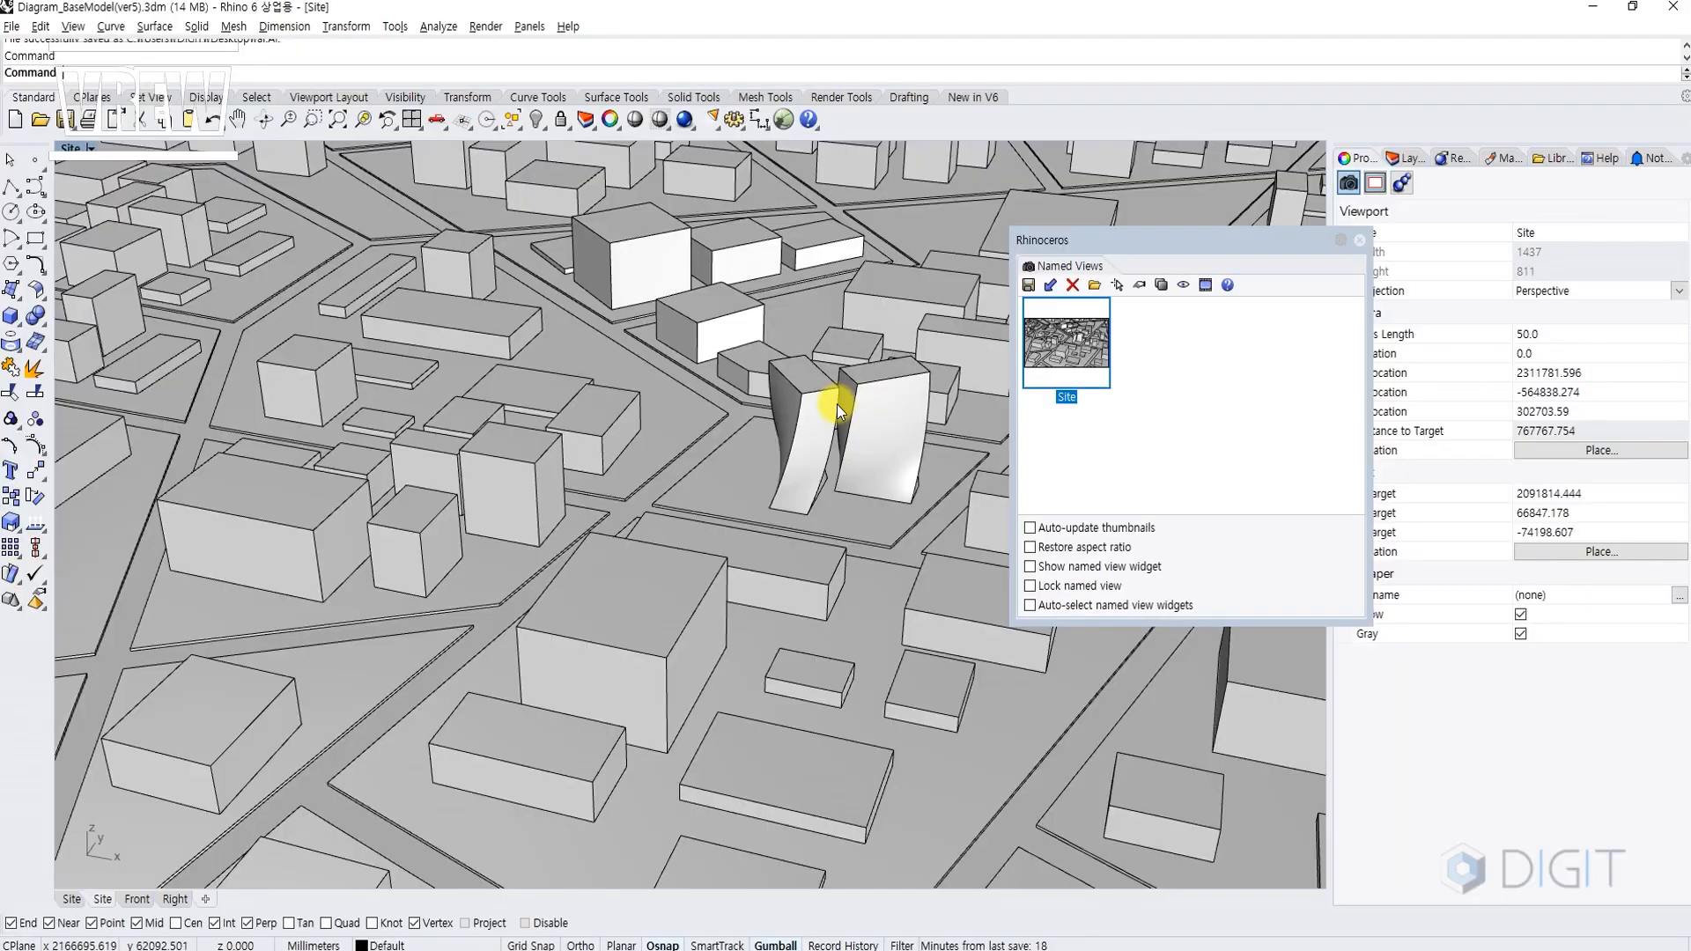
click(1359, 240)
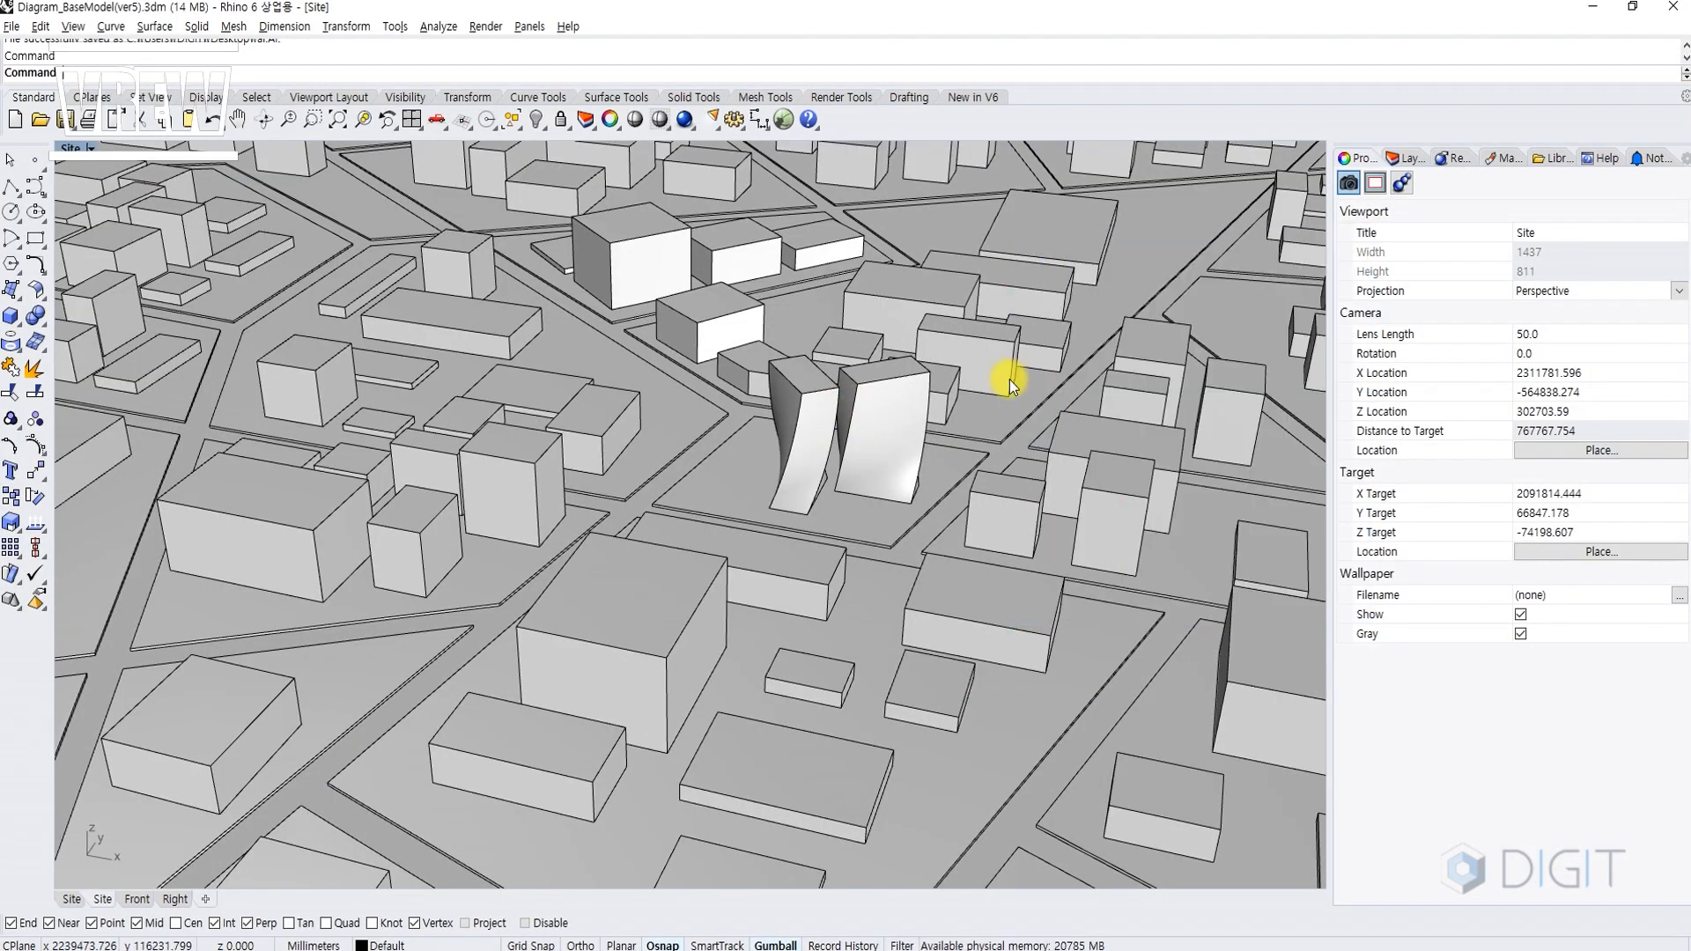
Set the render dimensions to 1600 x 1200 (4:3) and show the safe frame in the Site view.
click(1458, 160)
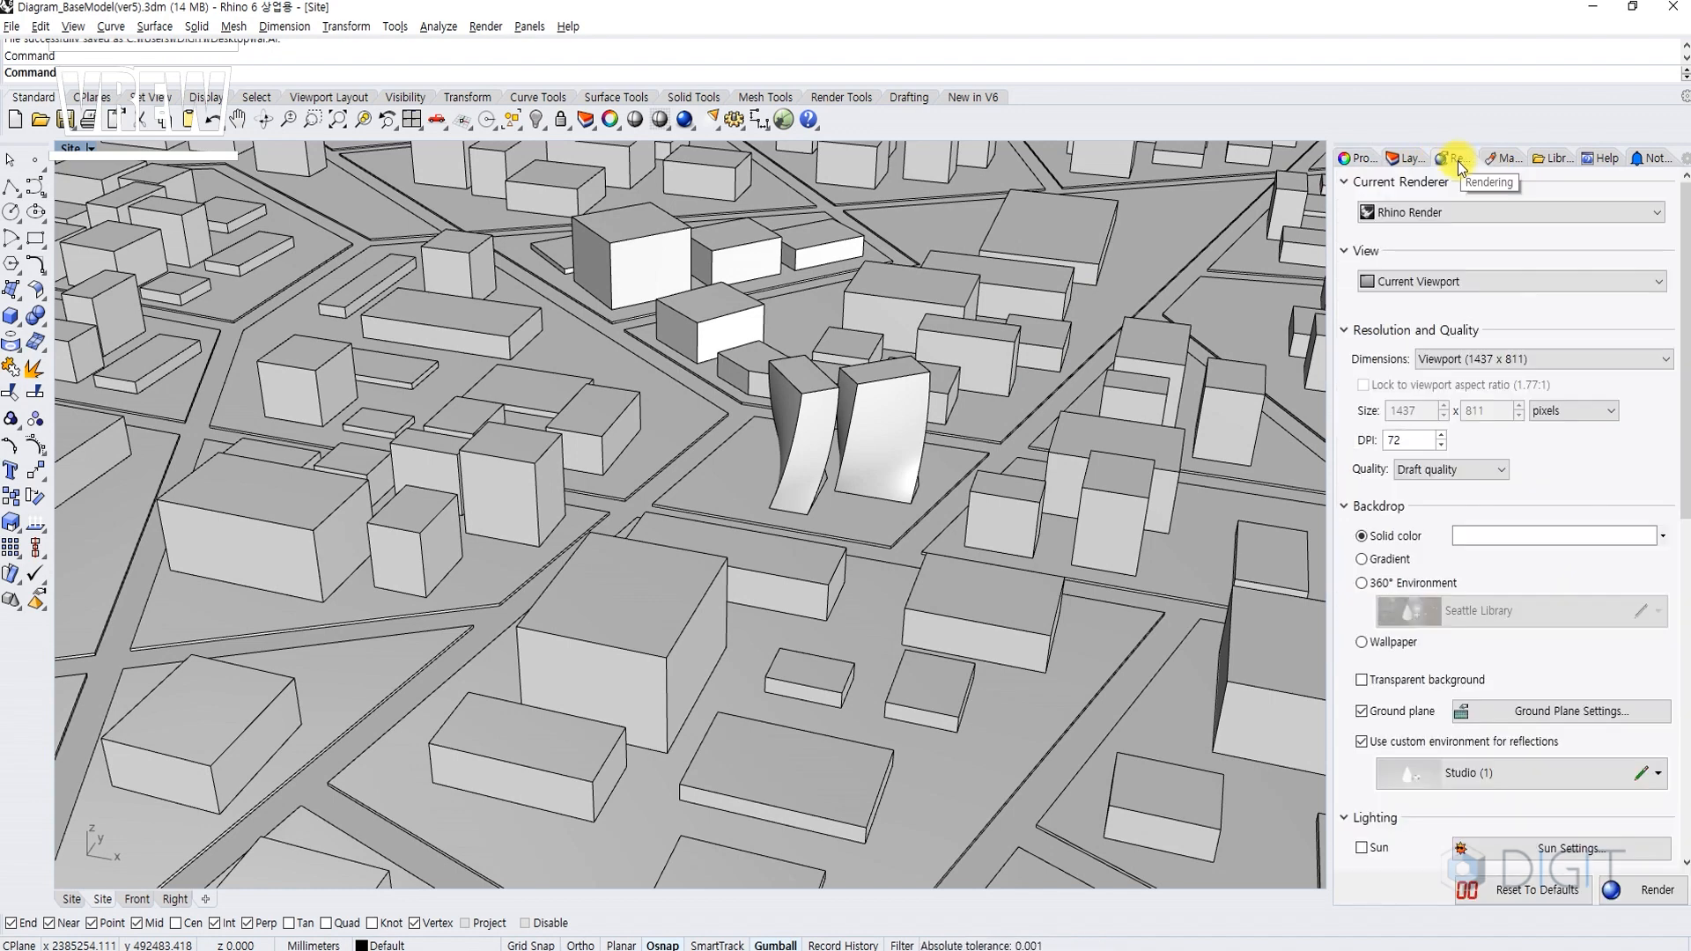
click(1461, 362)
click(1462, 362)
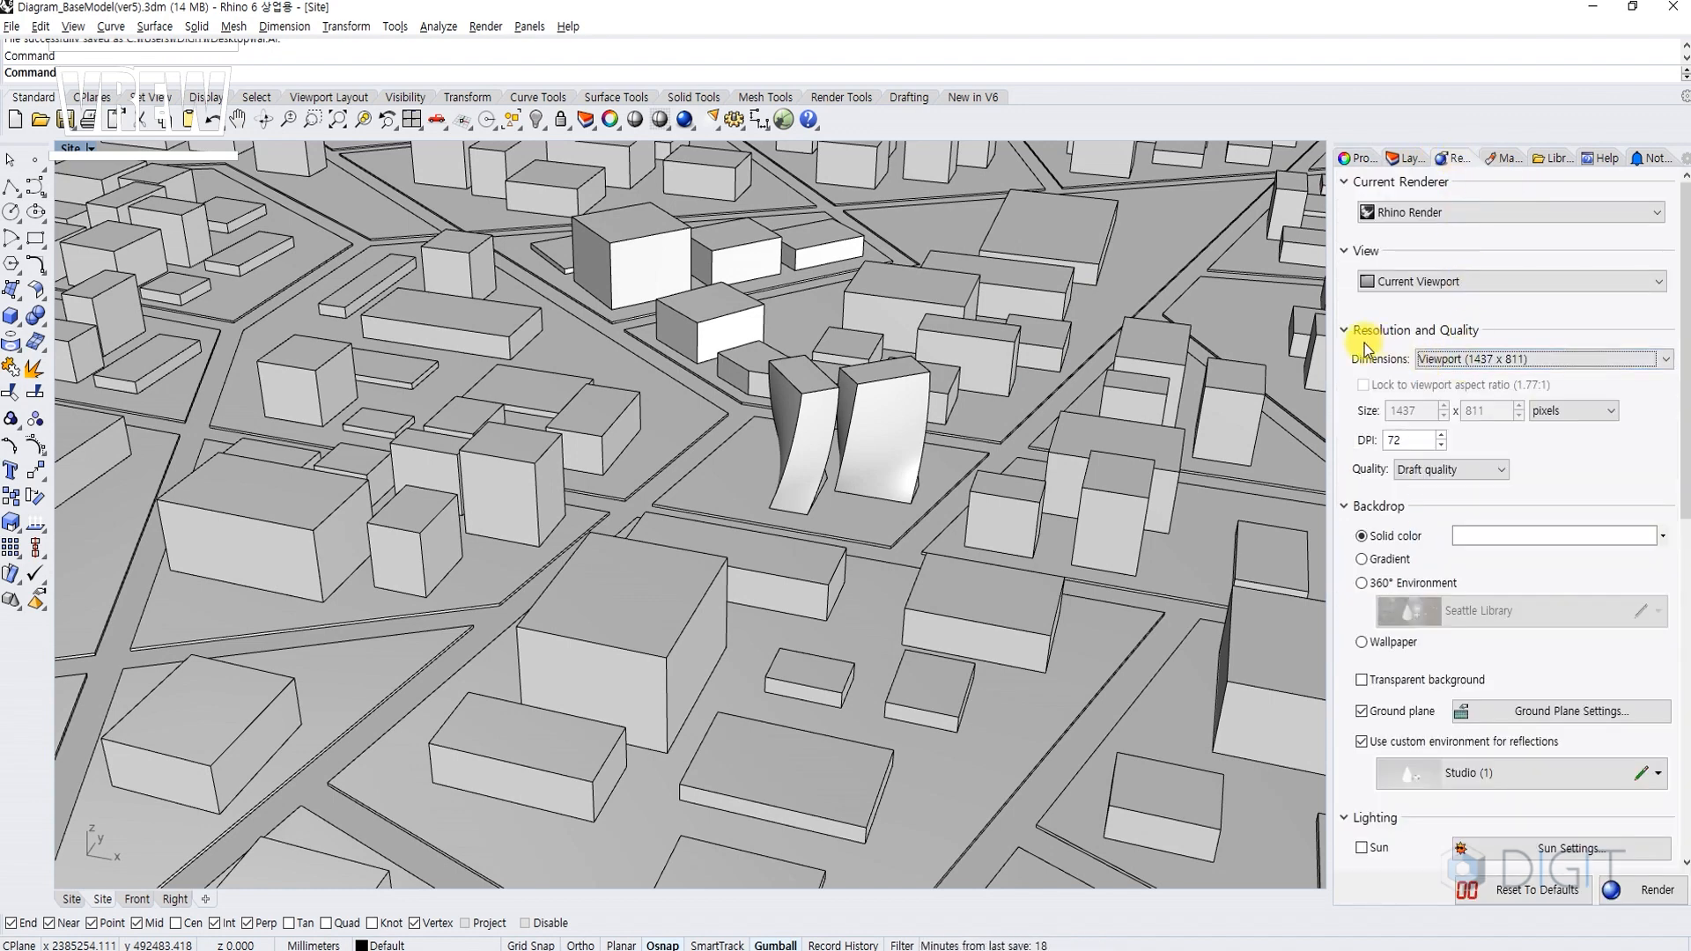
click(1487, 361)
click(1476, 460)
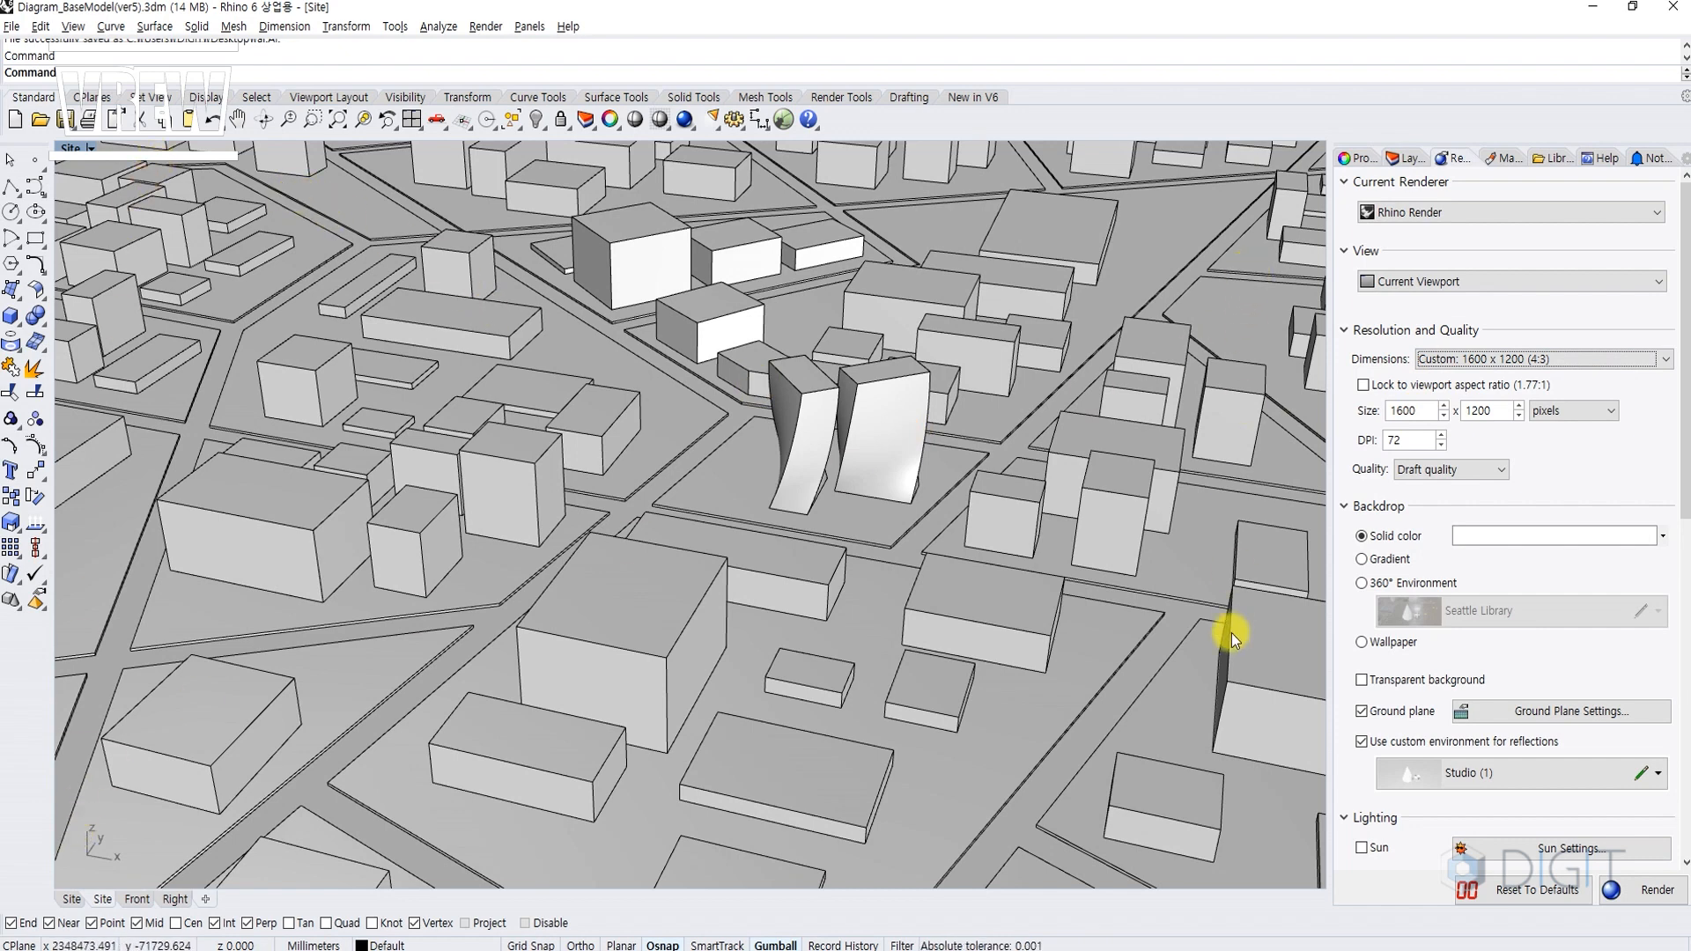
click(486, 26)
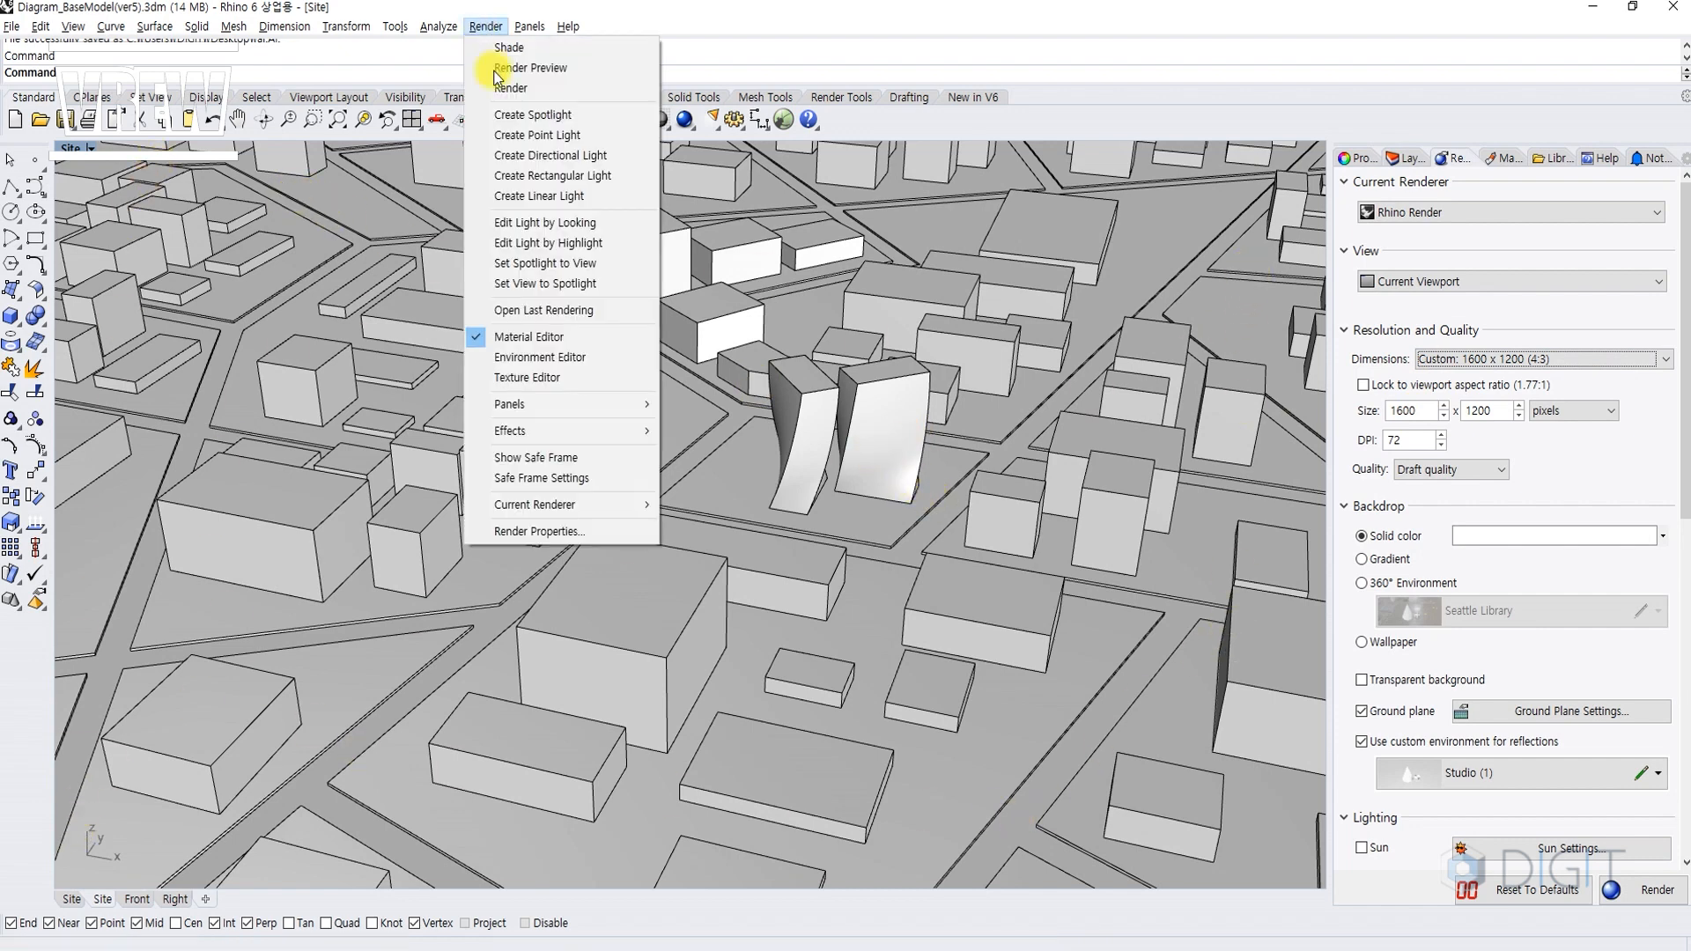
click(580, 459)
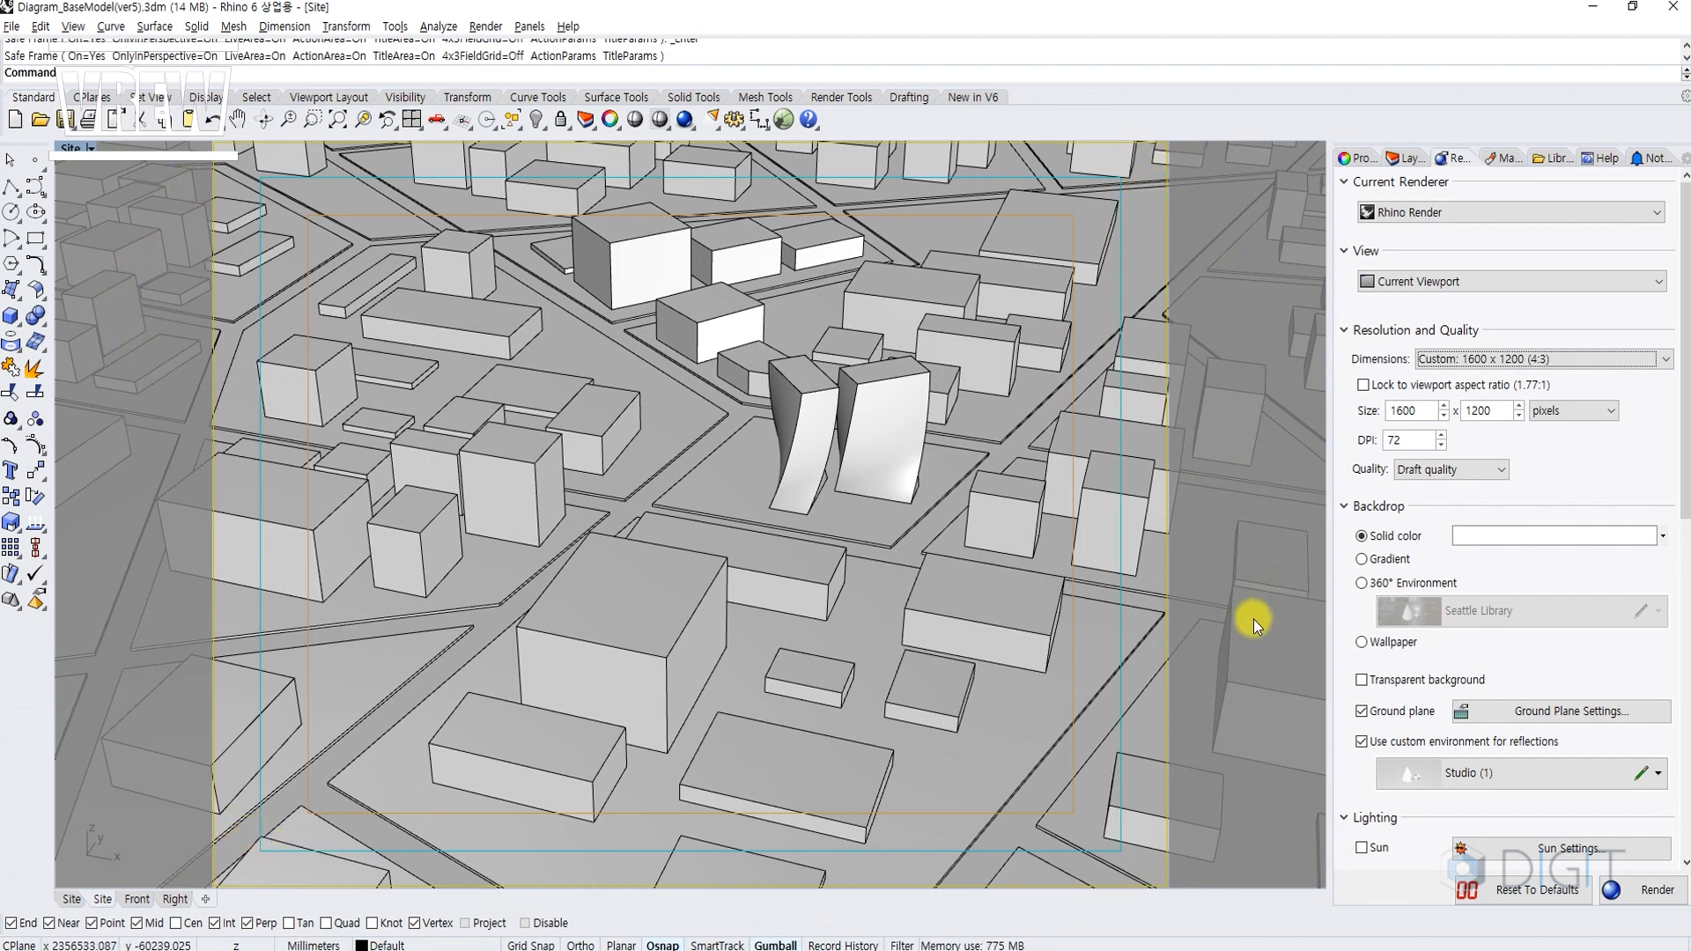
Compare the safe frame at render sizes of 1920 x 1080 and 640 x 480, and return to 1600 x 1200.
click(485, 27)
click(1537, 359)
click(1512, 565)
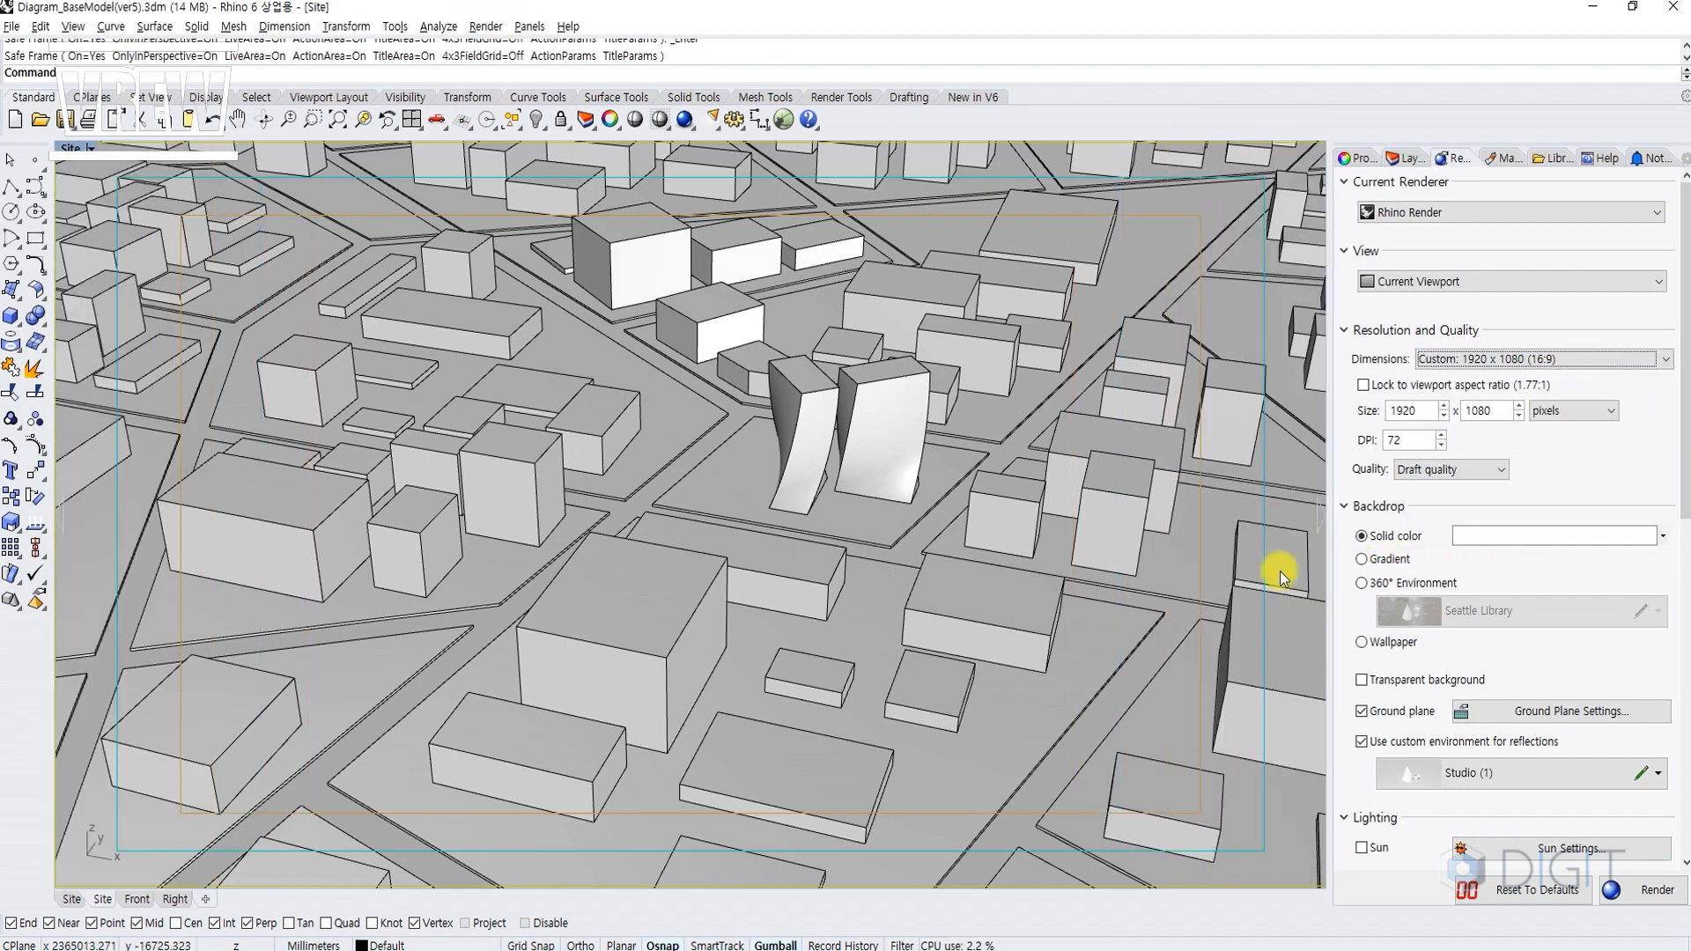
click(1495, 361)
click(1513, 407)
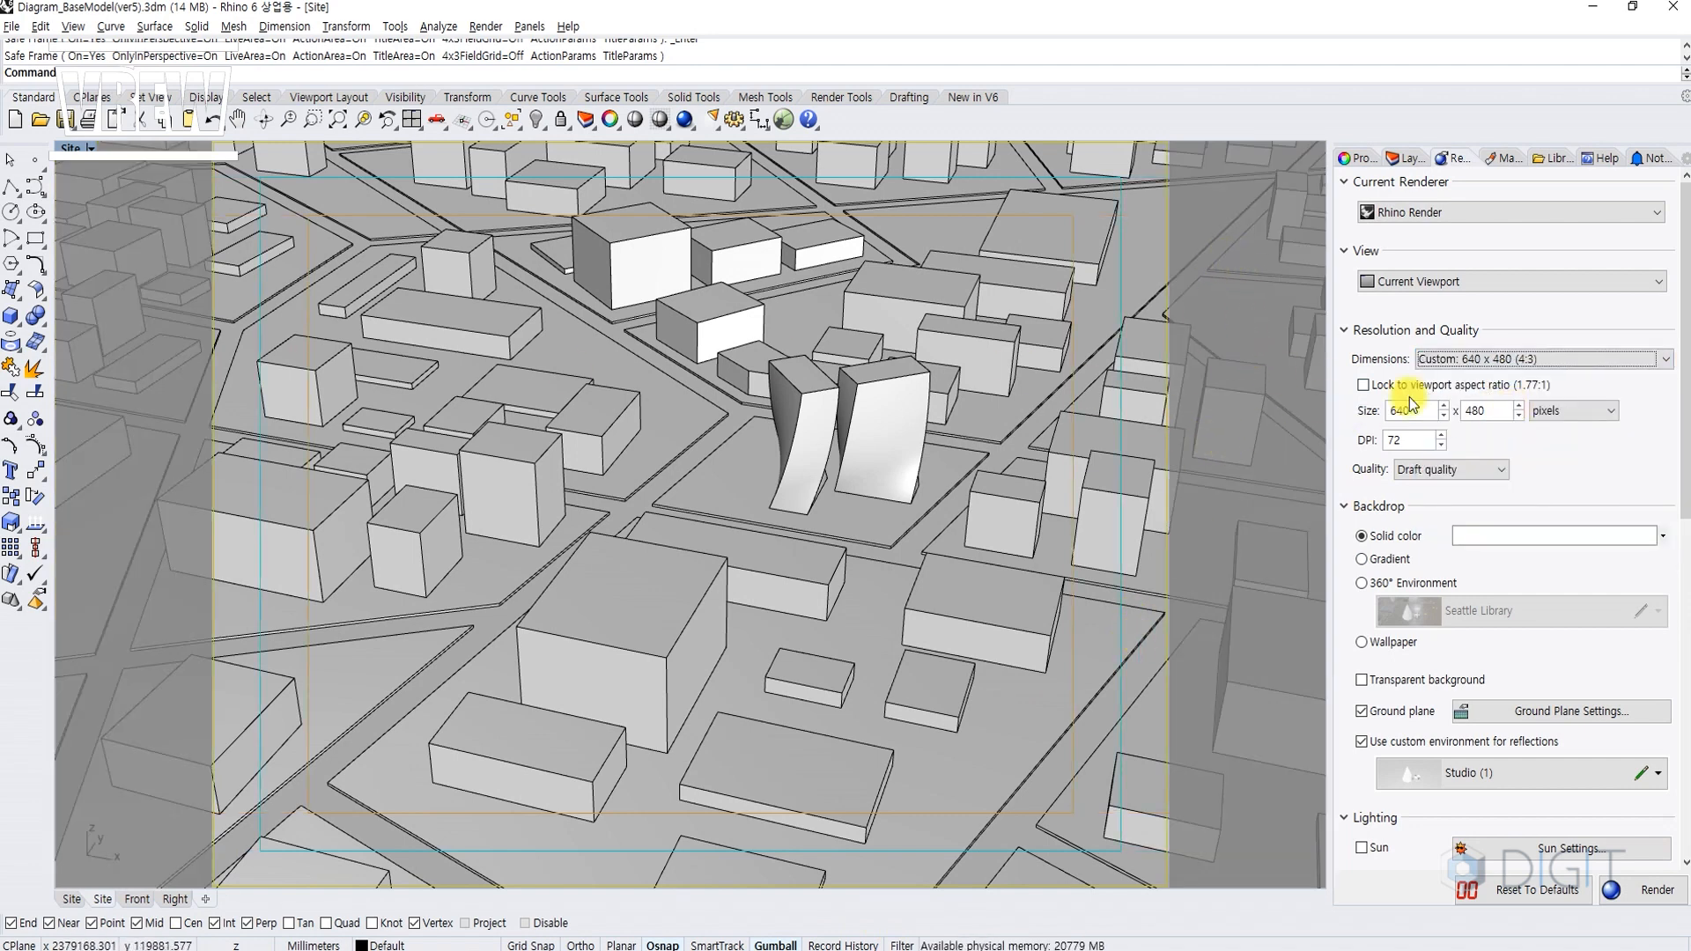
click(1510, 357)
click(1537, 461)
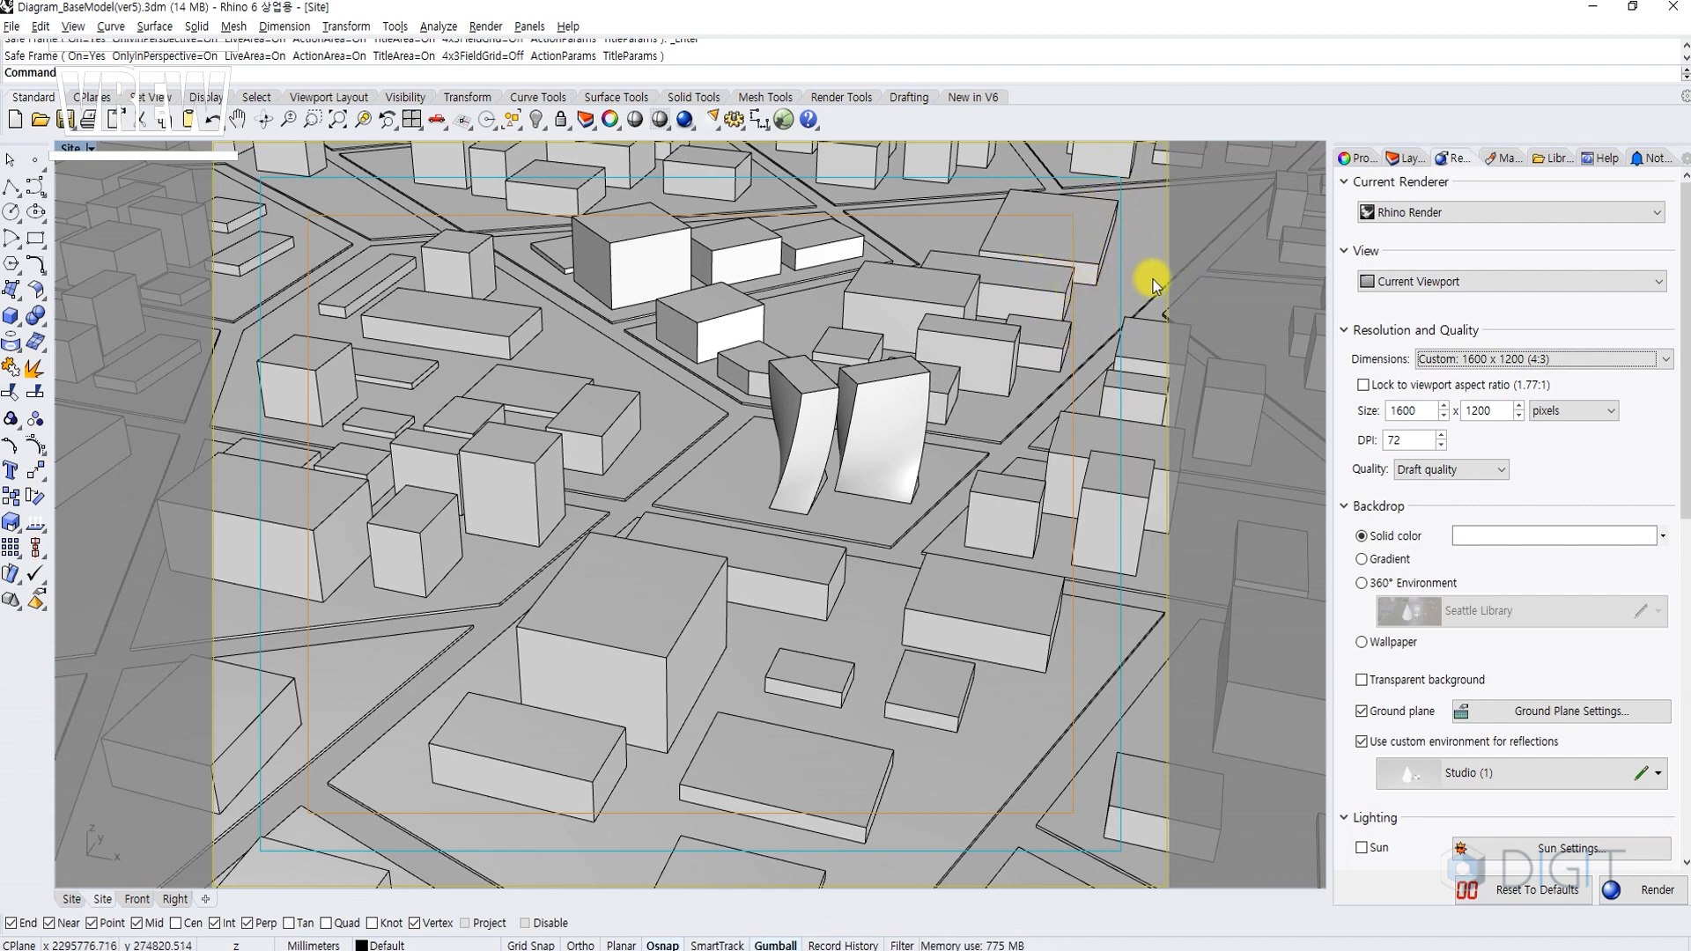
Examine the Site view's safe frame settings for the live, action and title areas against the frames in the viewport.
click(1356, 159)
click(1375, 182)
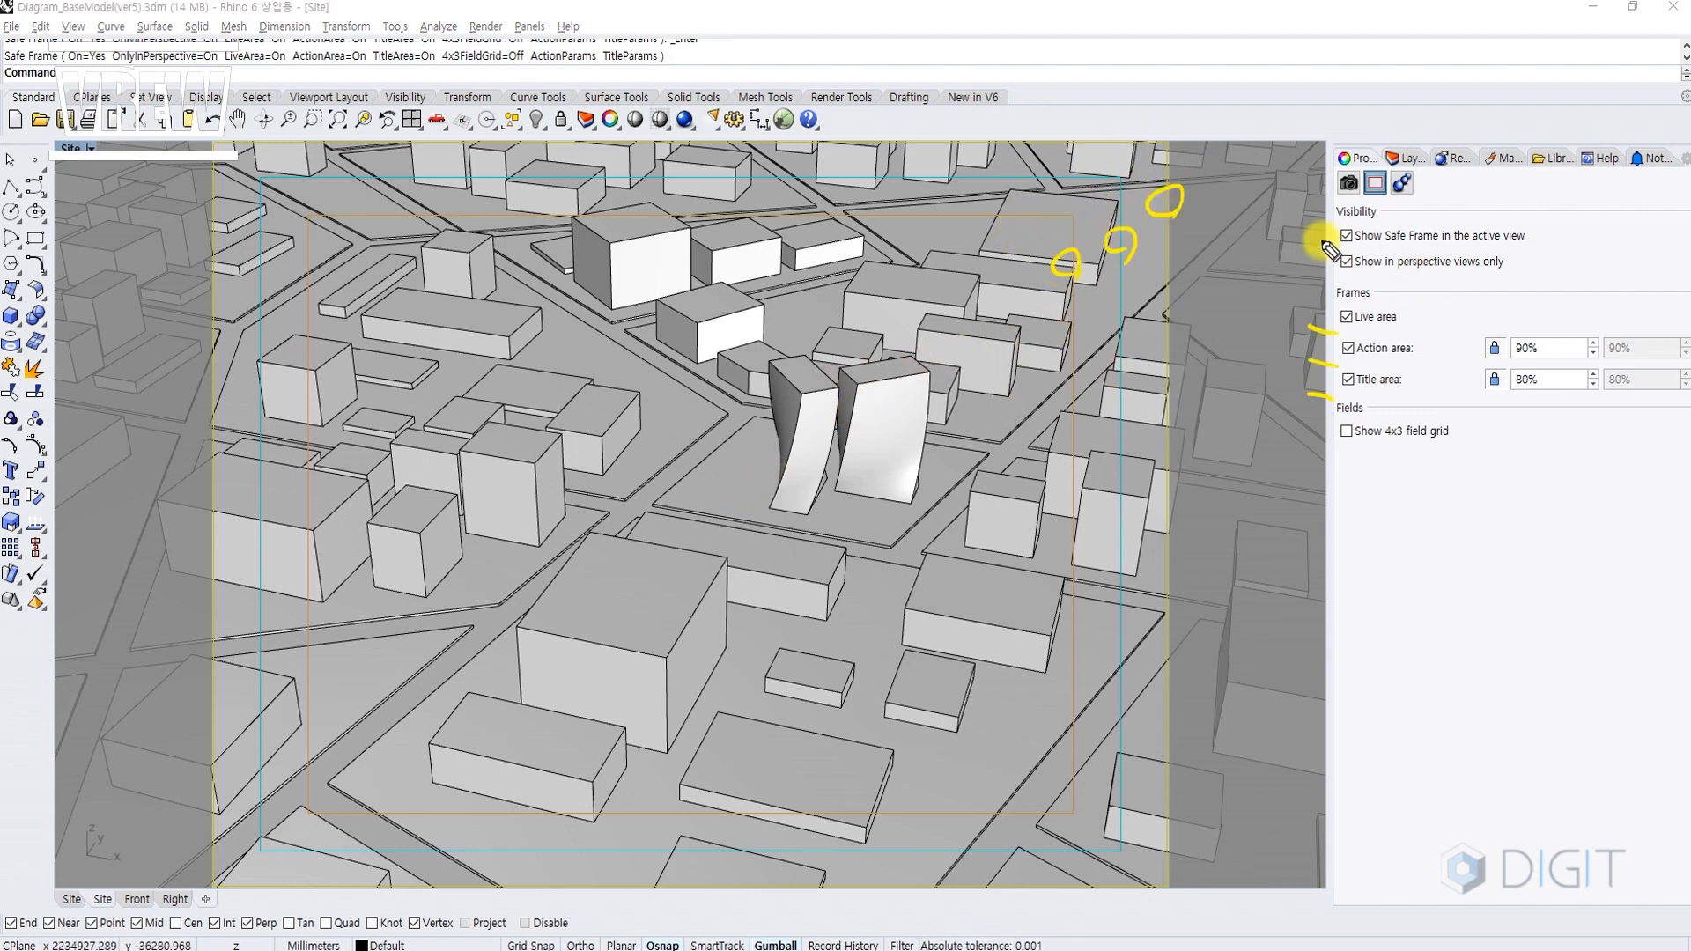
drag(174, 262, 104, 357)
mouse_move(184, 350)
mouse_down()
mouse_move(130, 433)
mouse_move(134, 531)
mouse_up()
drag(170, 550, 137, 612)
drag(128, 636, 111, 661)
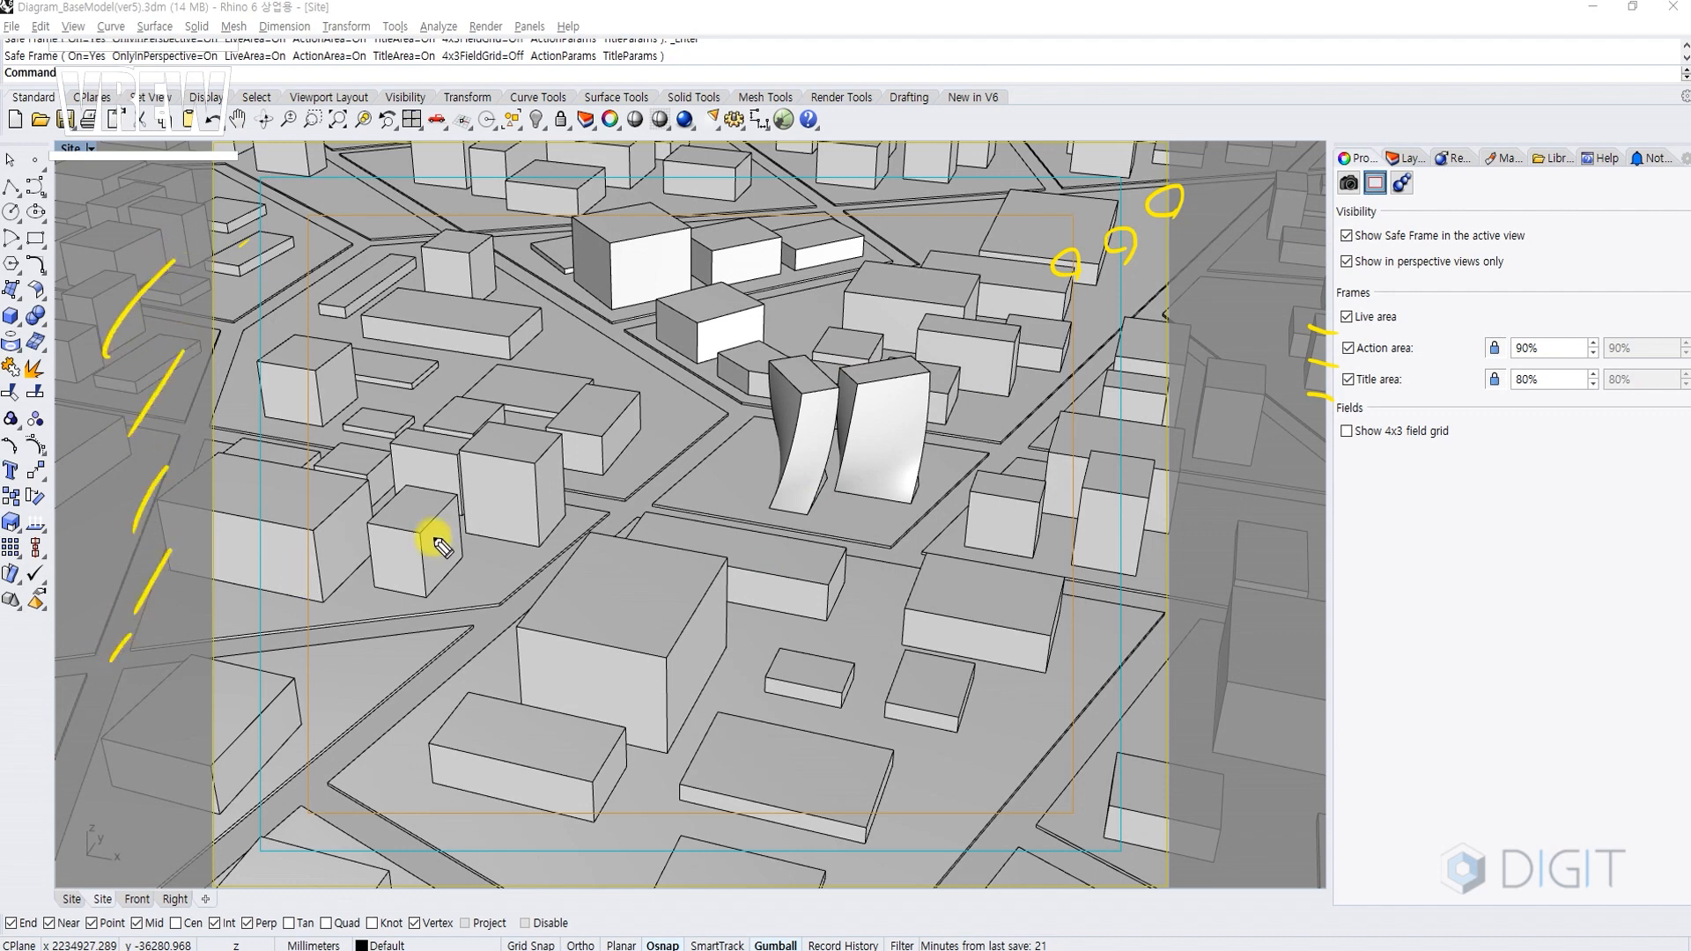
mouse_move(1268, 321)
mouse_down()
mouse_move(1180, 406)
mouse_move(1203, 495)
mouse_up()
drag(1231, 513, 1177, 596)
key(Escape)
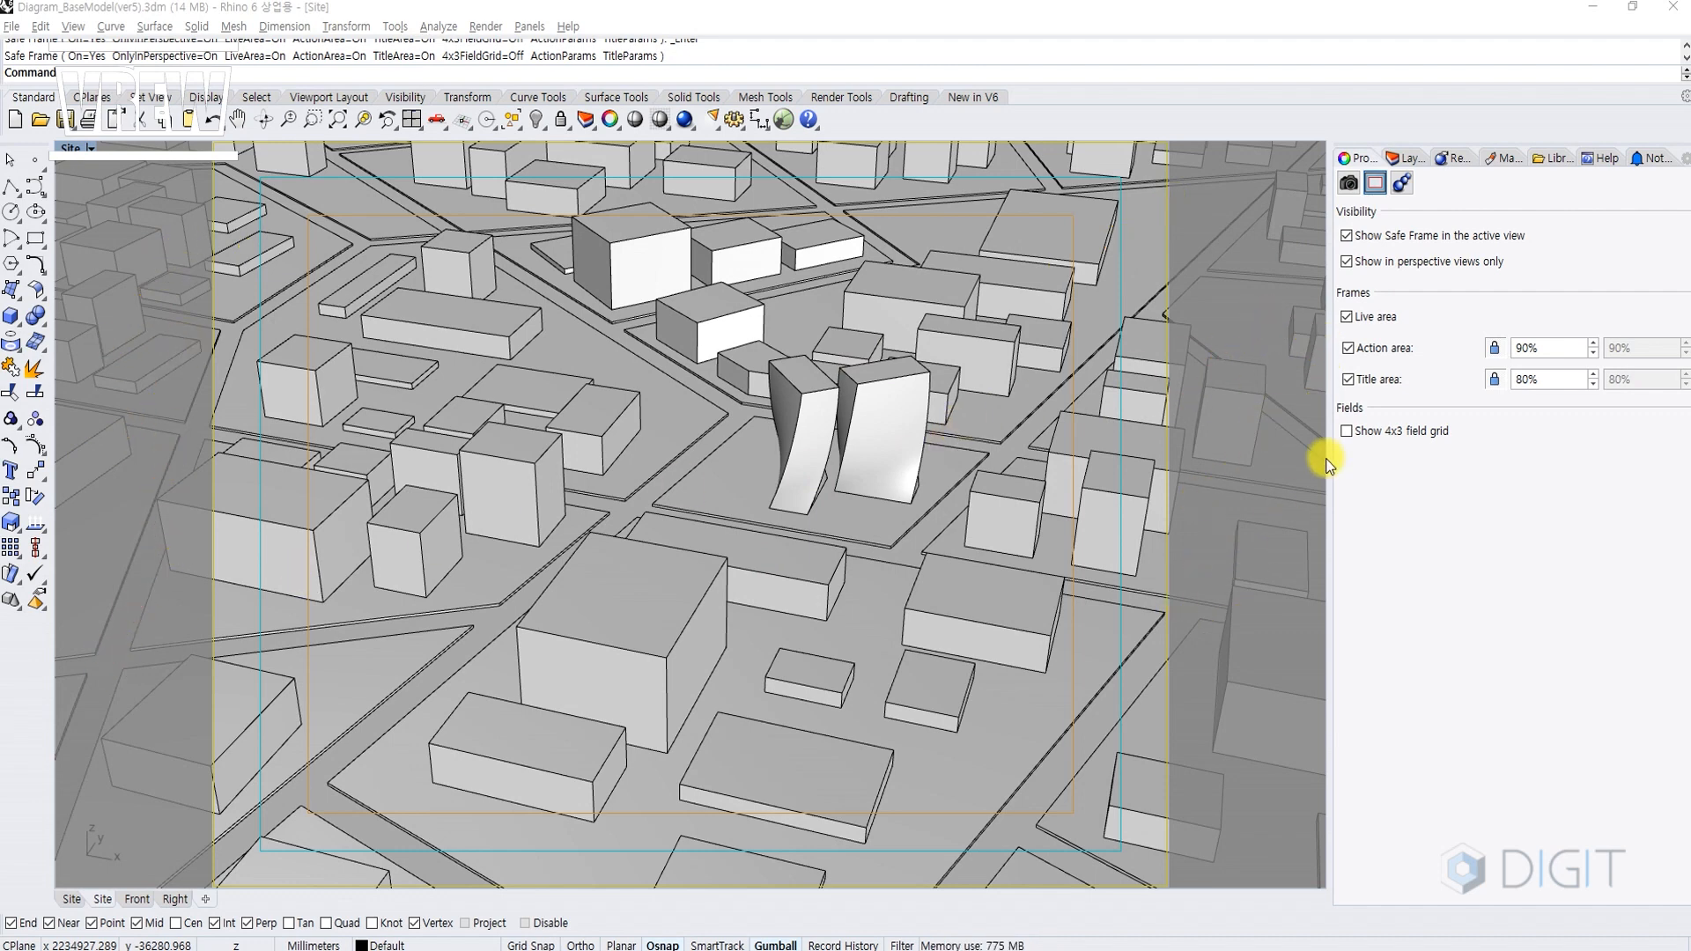
click(1349, 185)
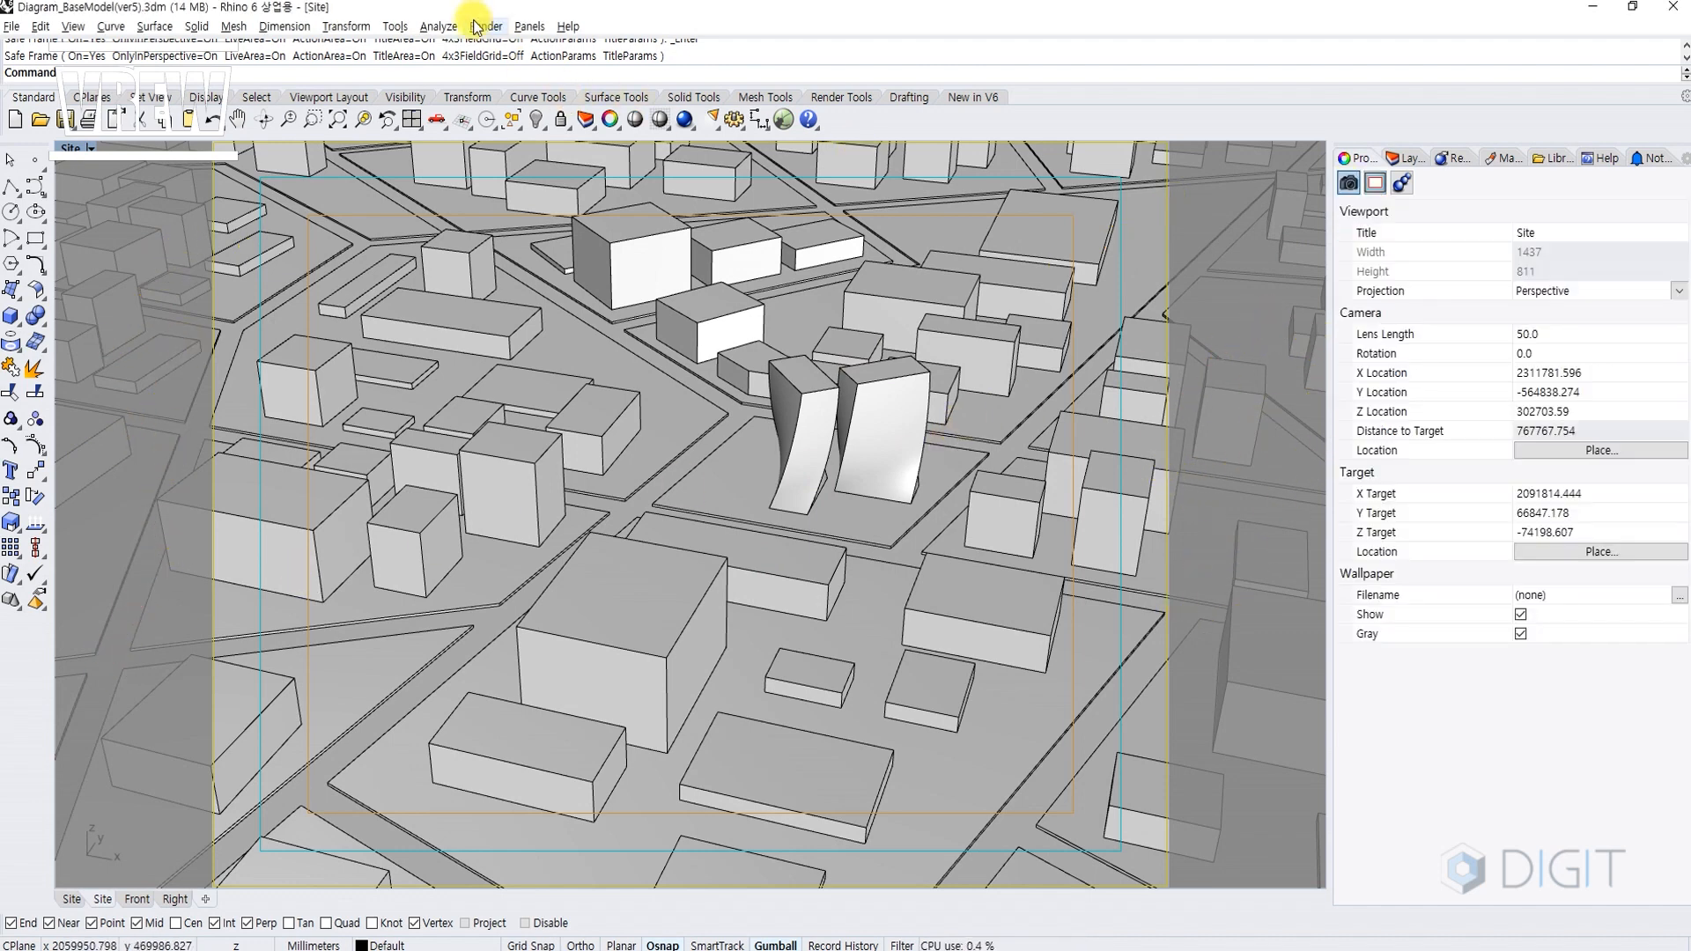
Hide the safe frame and show it again in the active view through the viewport's safe frame properties.
click(483, 26)
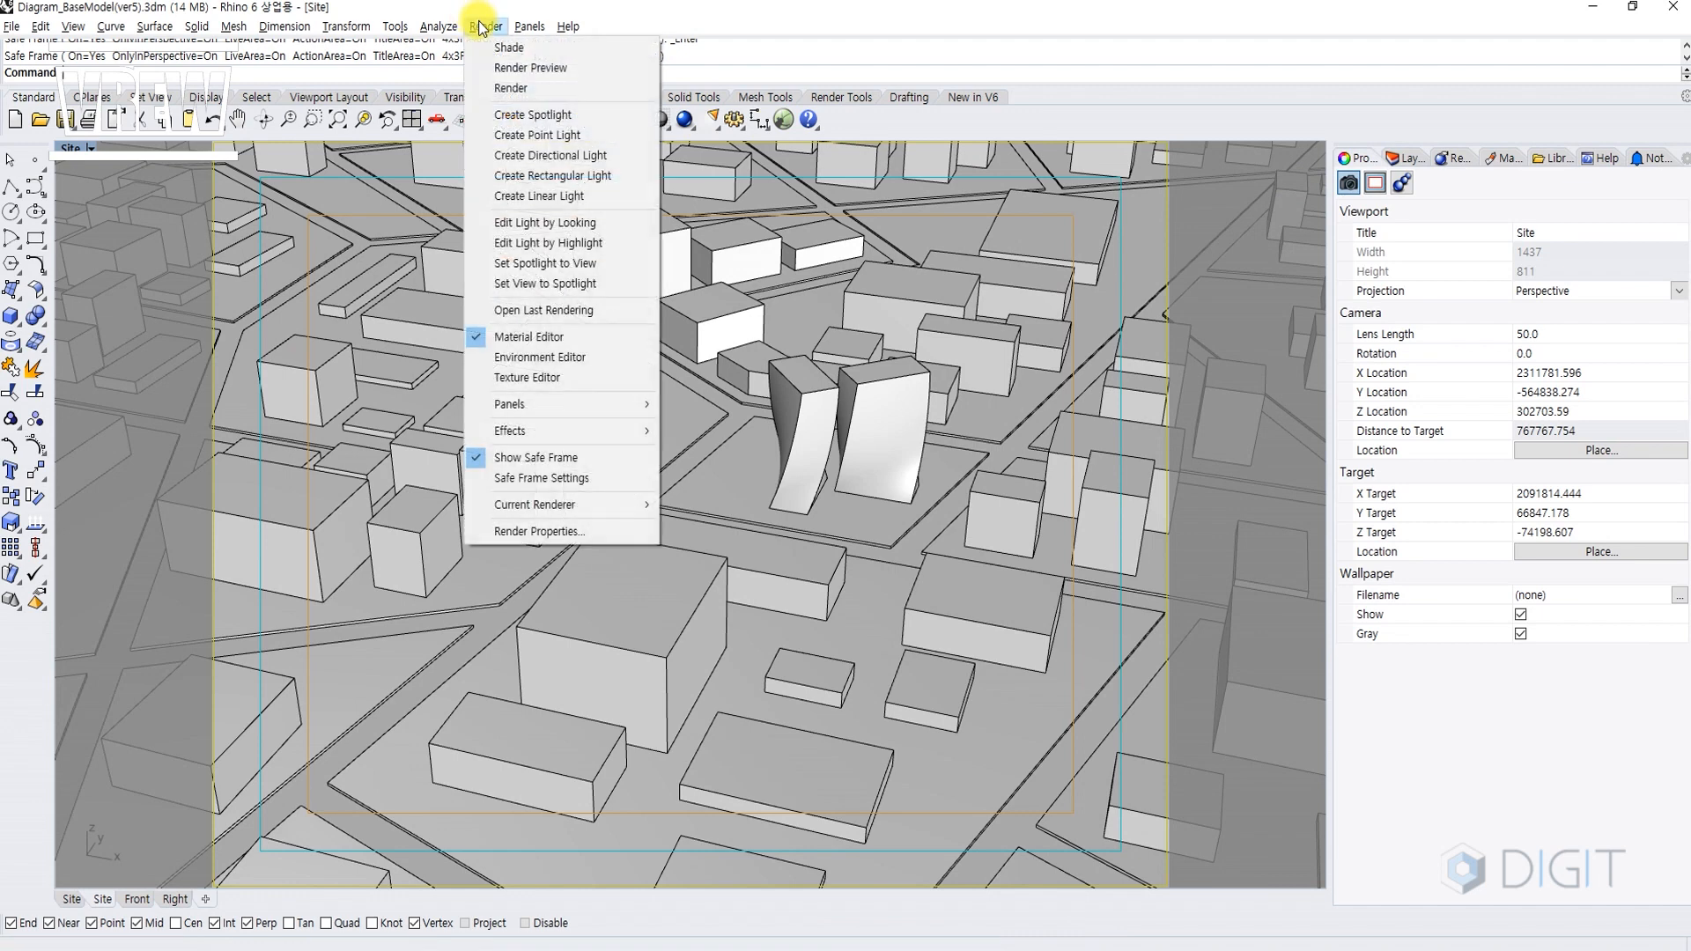
click(552, 461)
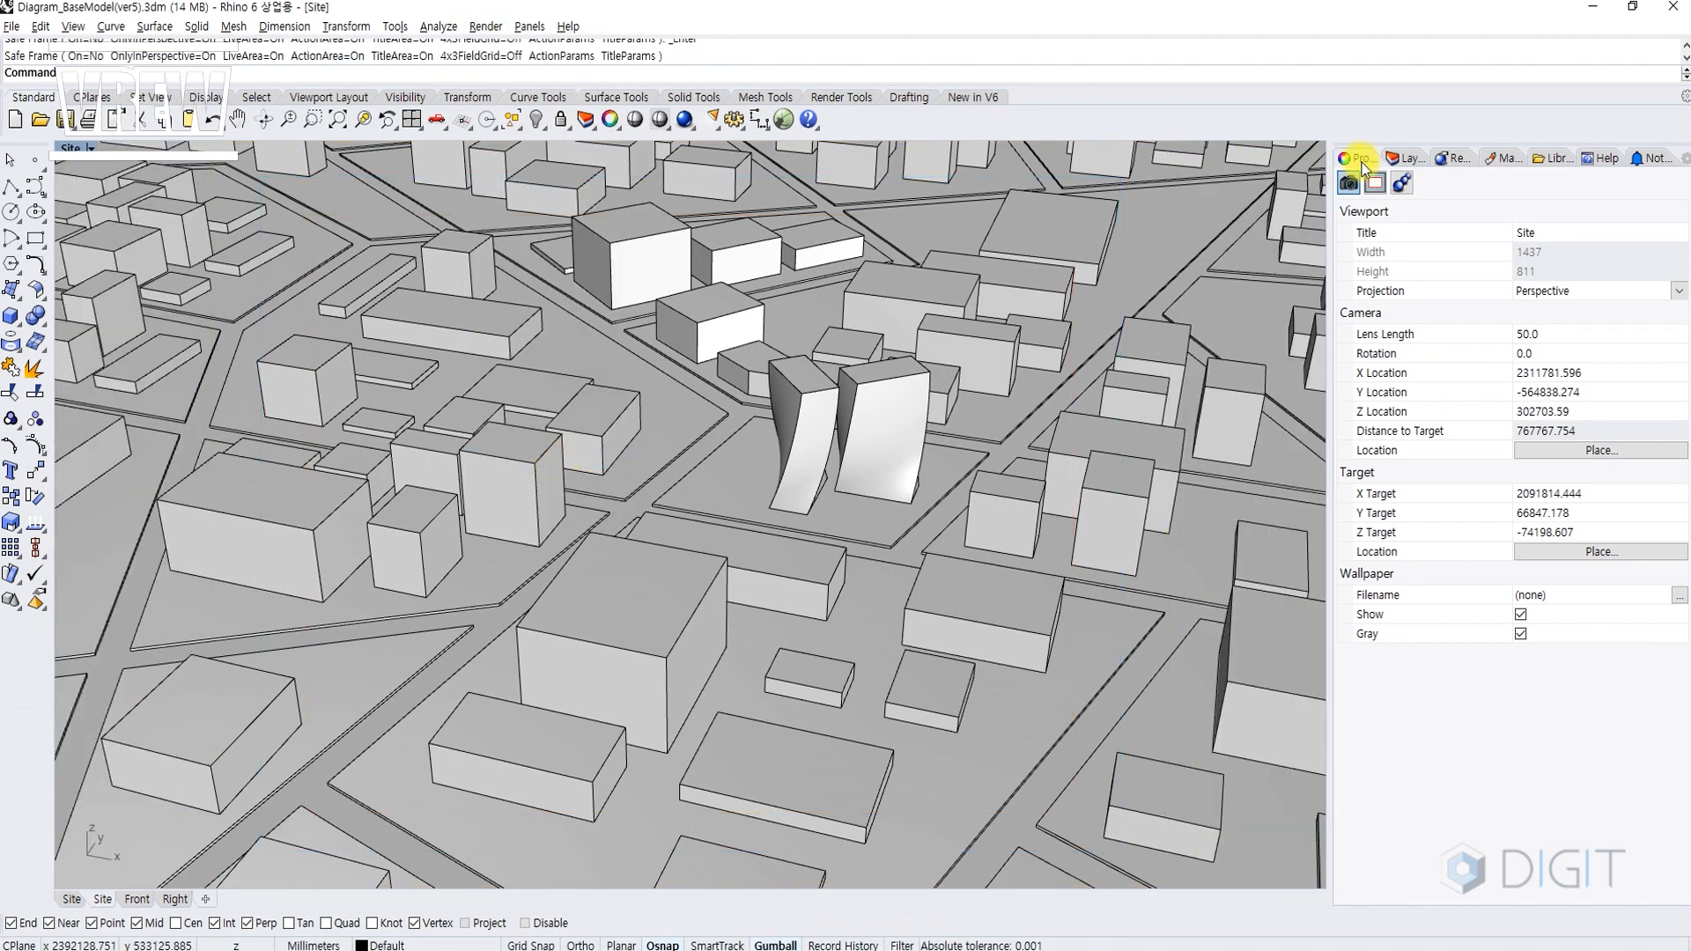
click(1375, 184)
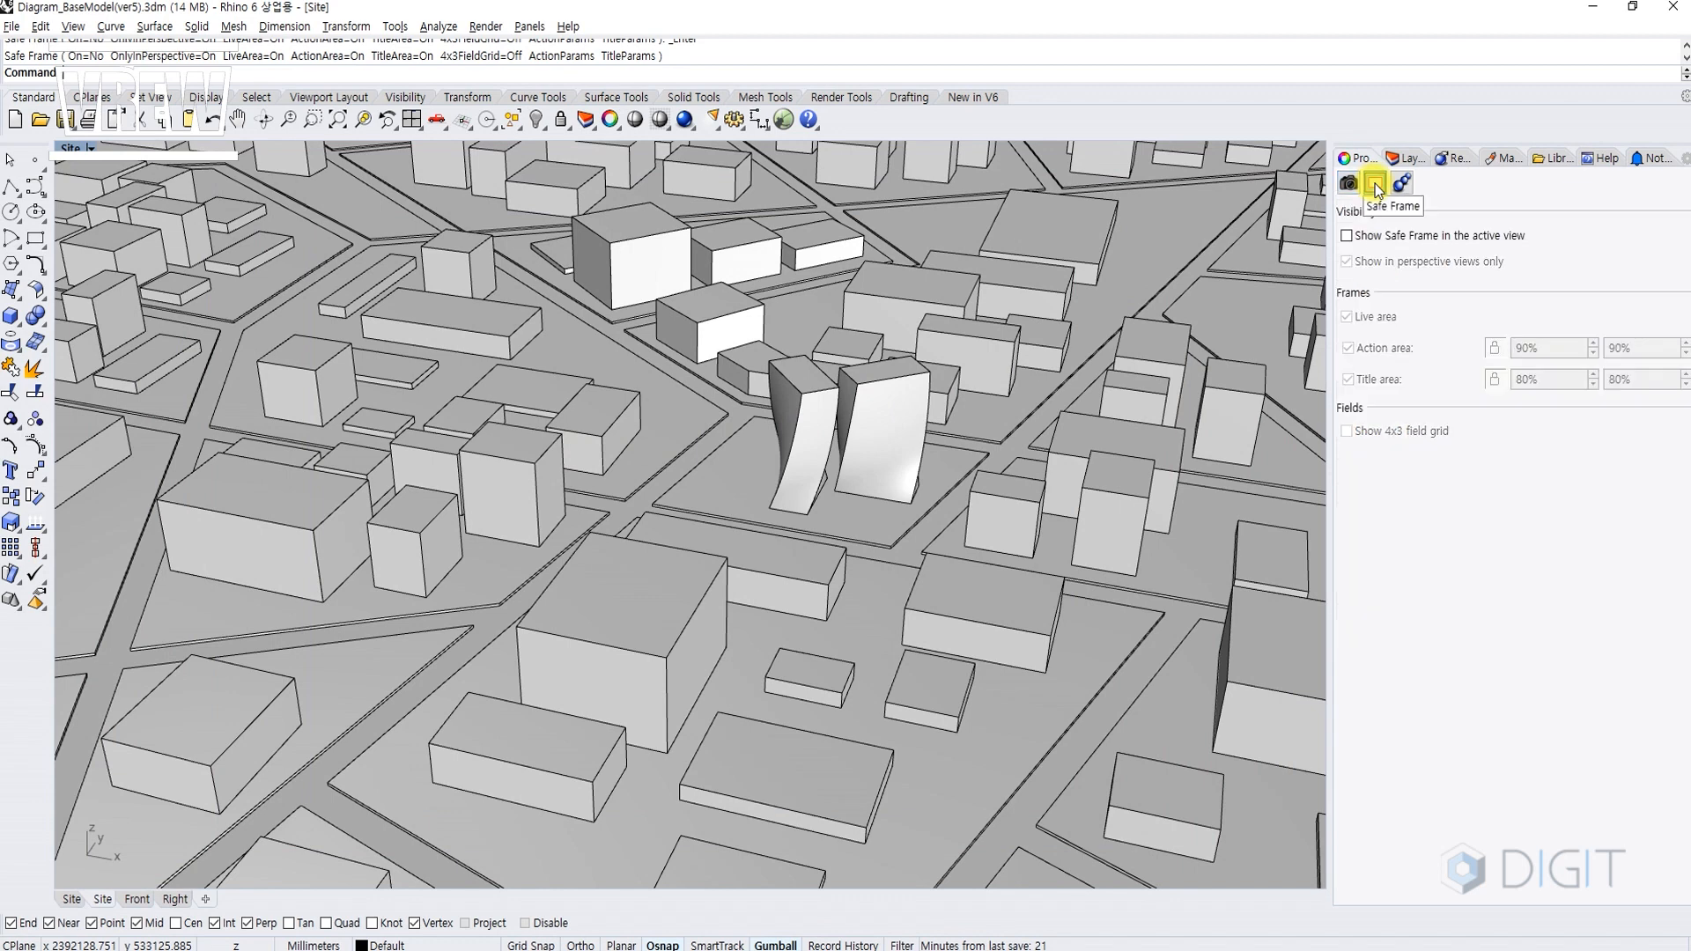
click(1386, 238)
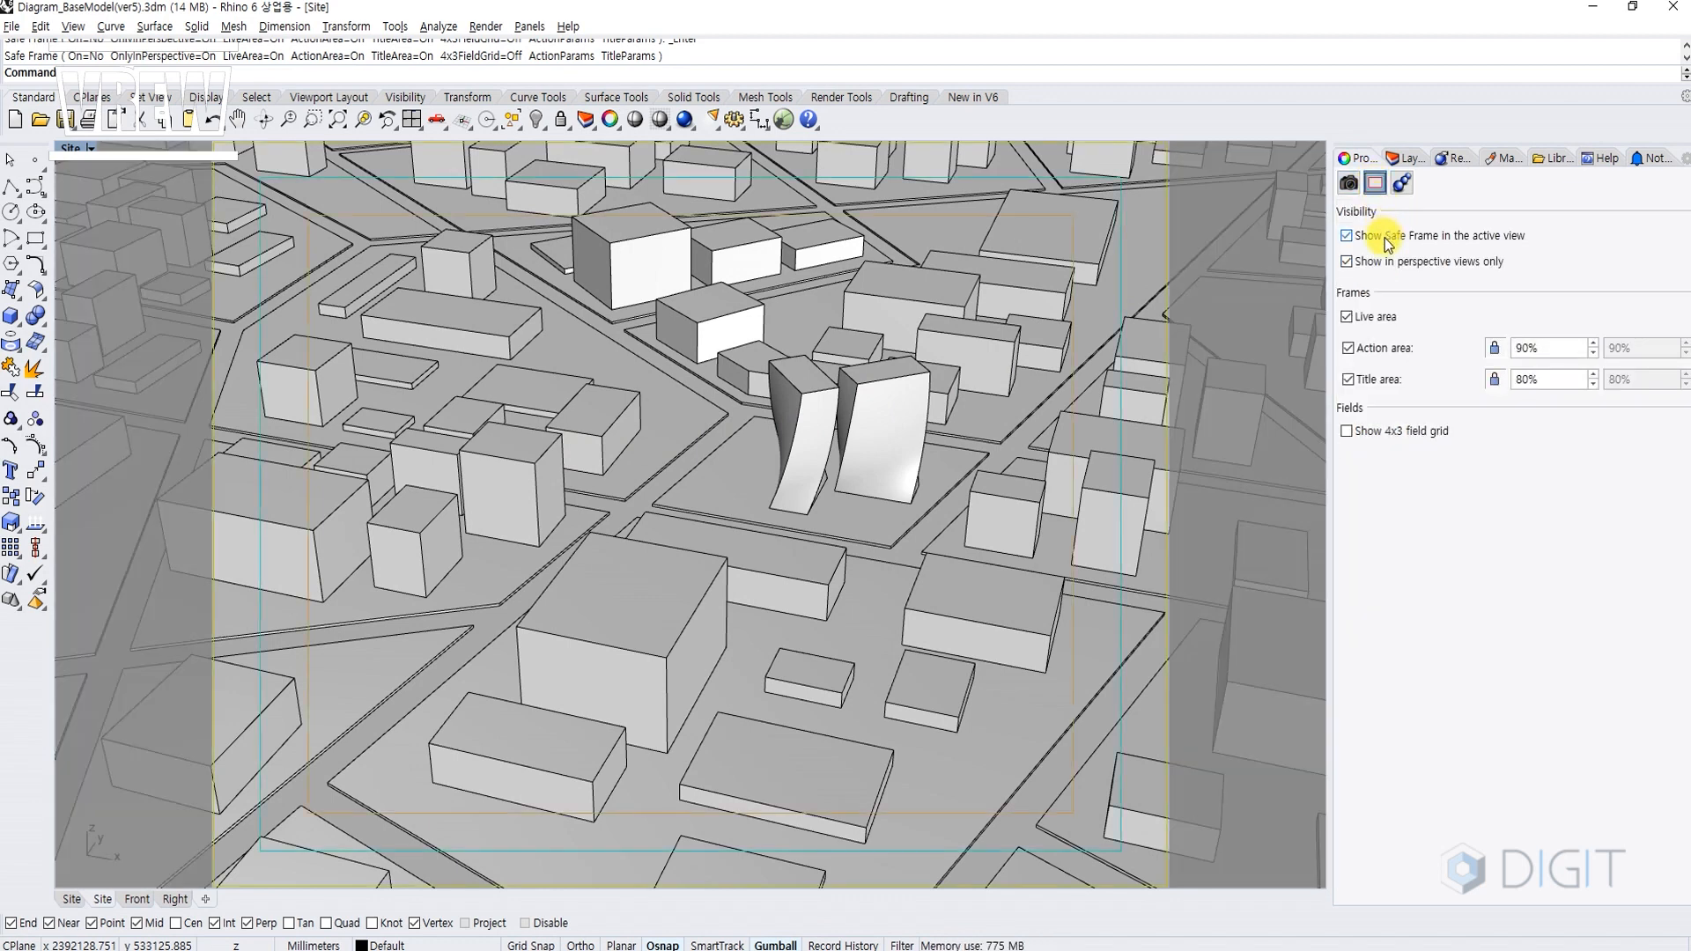
click(1386, 238)
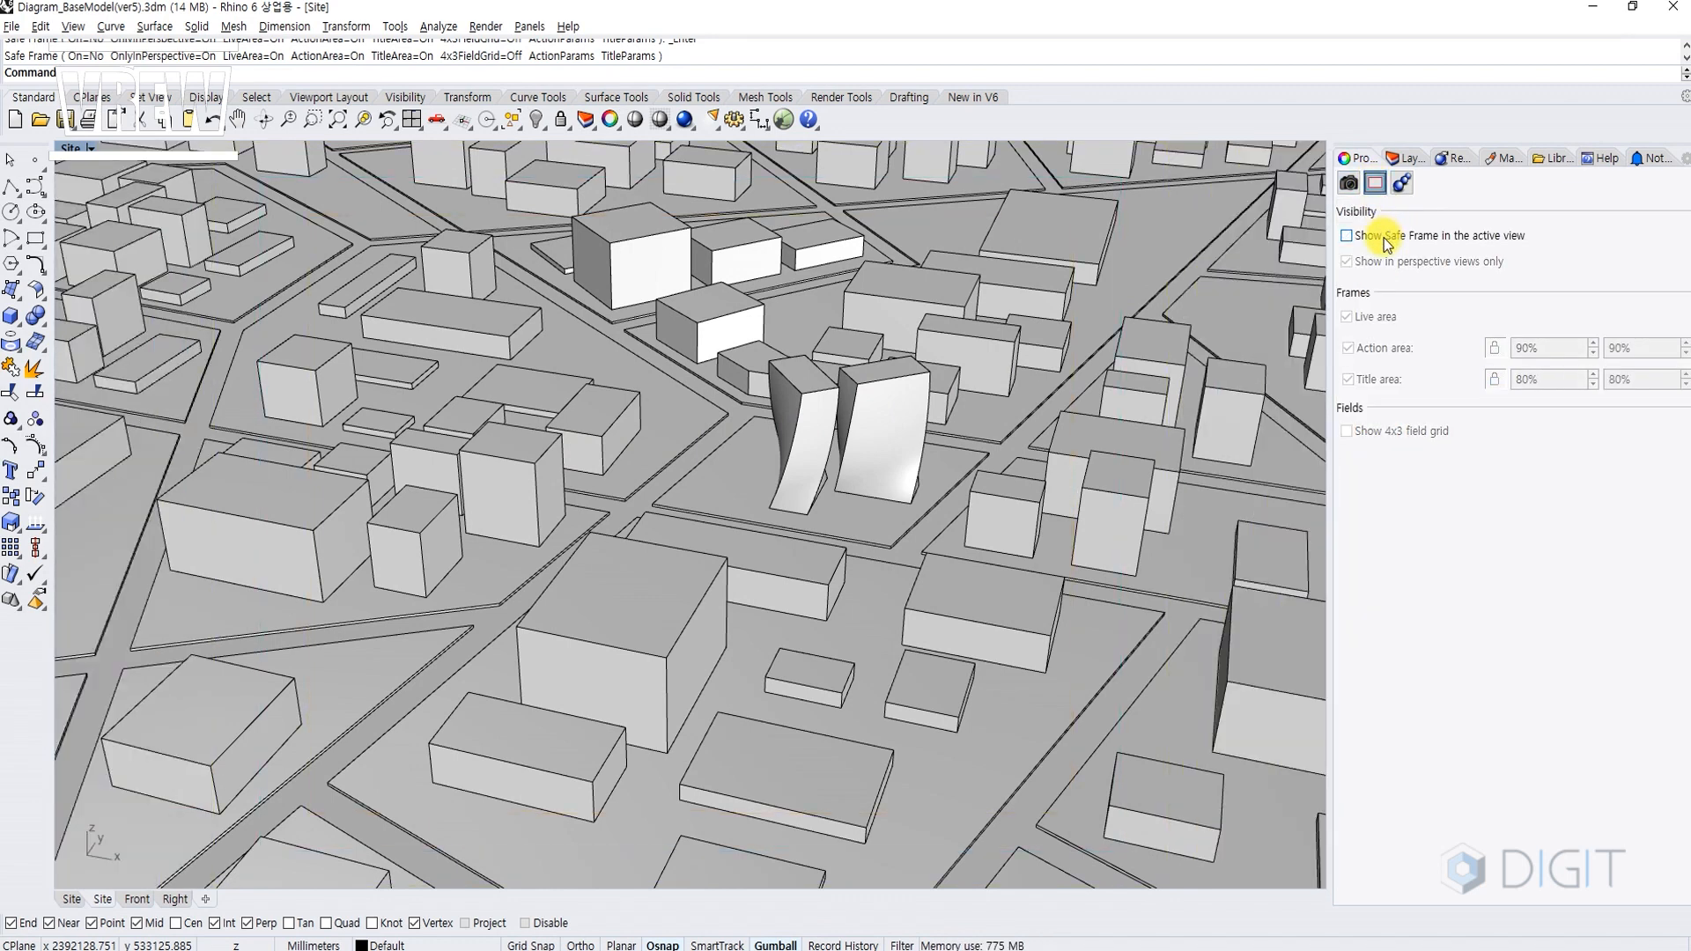
click(1387, 238)
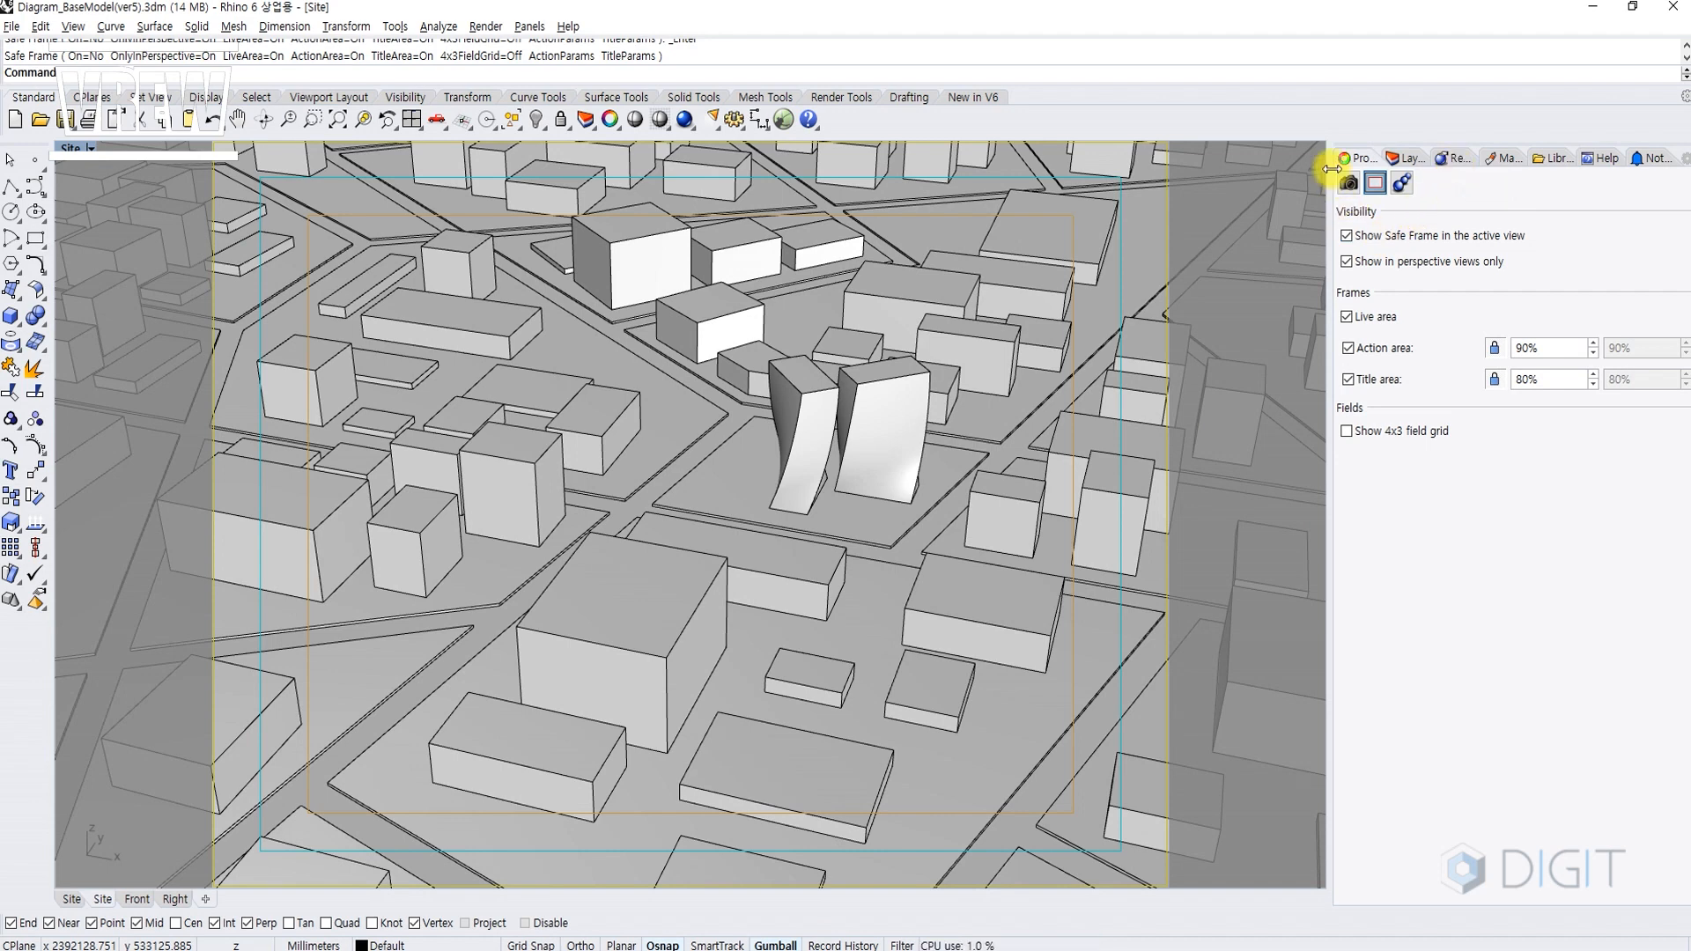